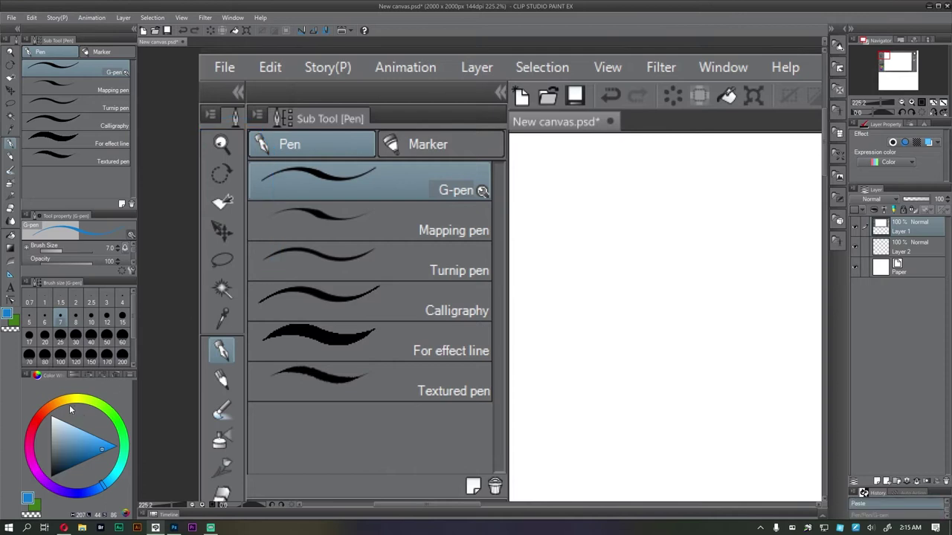
- Set the pen colour to magenta and sketch a small magnifying glass on the blank white area
left_click(41, 471)
left_click(116, 446)
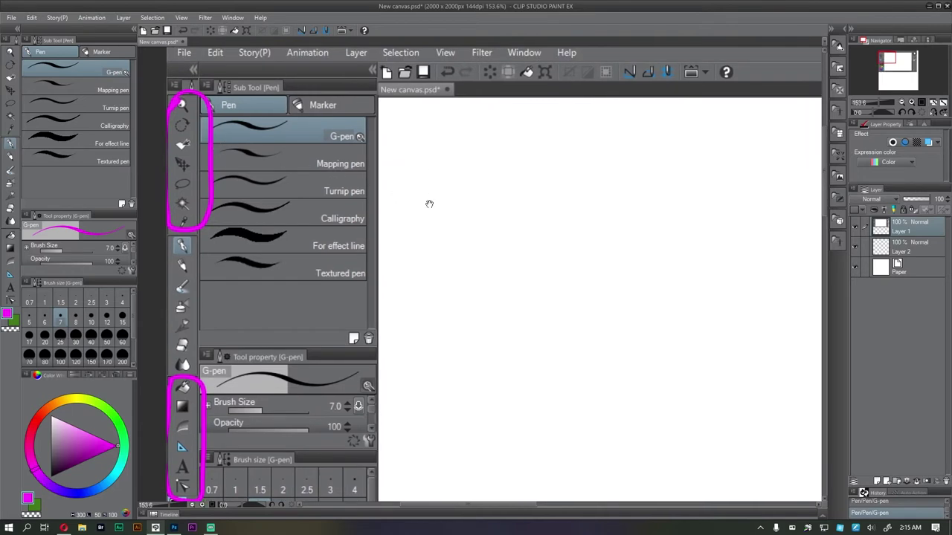
mouse_move(498, 197)
left_mouse_down()
mouse_move(495, 152)
mouse_move(521, 181)
mouse_move(495, 189)
mouse_move(469, 162)
mouse_move(501, 151)
mouse_move(478, 165)
mouse_move(497, 188)
mouse_move(511, 183)
mouse_move(495, 165)
left_mouse_up()
key("ctrl+z")
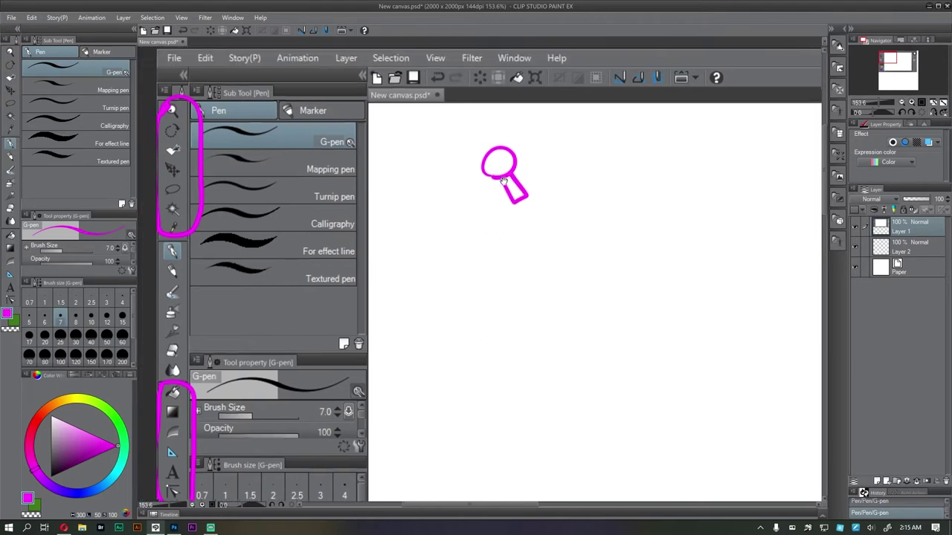
left_click_drag(508, 170, 497, 172)
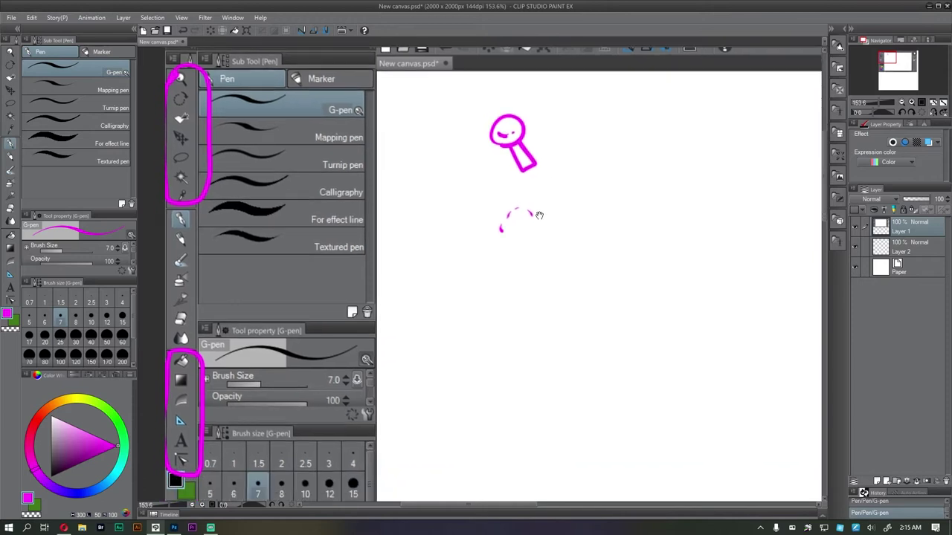
- Undo the extra marks on and below the magnifying glass, and draw short magenta lines between the pictured tool icons
key("ctrl+z")
key("ctrl+z")
key("ctrl+z")
key("ctrl+z")
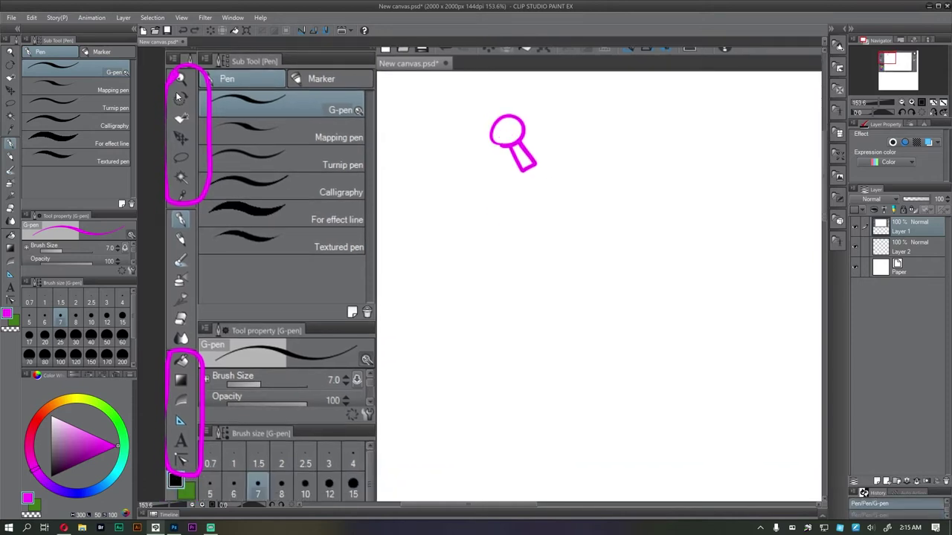
mouse_move(176, 110)
left_mouse_down()
mouse_move(188, 110)
mouse_move(188, 129)
left_mouse_up()
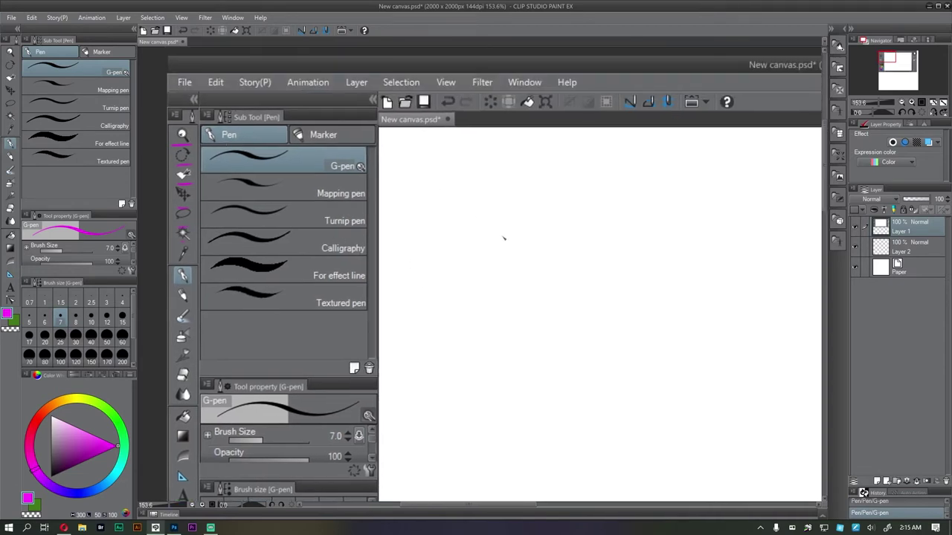
- Zoom the canvas in and out with the Zoom tool, and return to the G-pen
left_click(11, 53)
left_click_drag(409, 258, 335, 232)
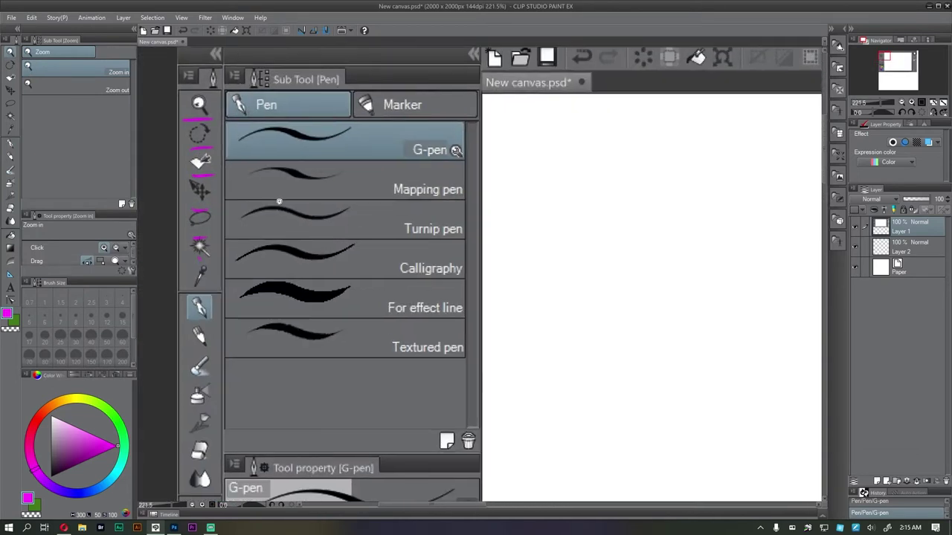
left_click_drag(520, 219, 400, 147)
key("p")
left_click_drag(438, 174, 423, 194)
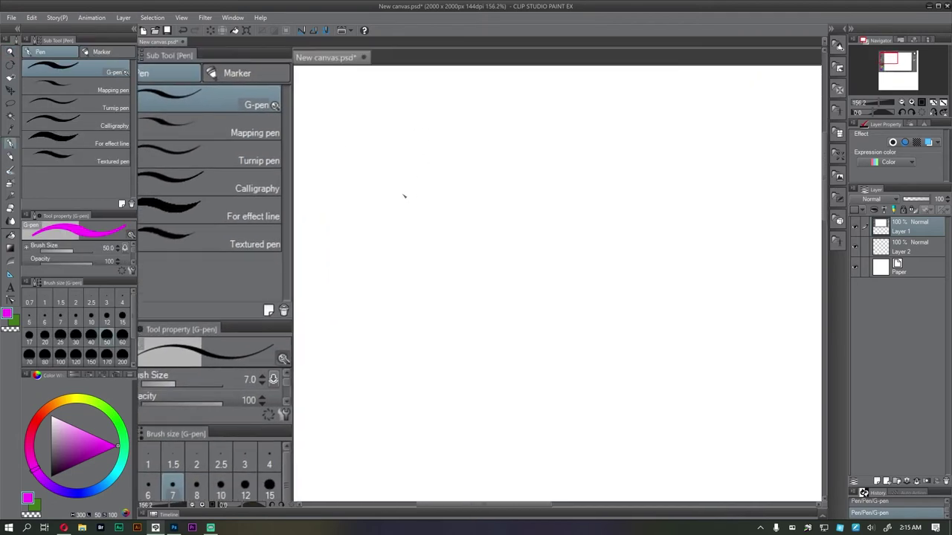
- Undo the trial stroke and set the G-pen to brush size 7 in black
left_click_drag(412, 177, 404, 193)
key("ctrl+z")
key("[")
key("[")
key("[")
key("[")
key("[")
key("[")
key("[")
key("[")
key("[")
left_click(51, 475)
key("[")
- Handwrite "Ctrl+Space" in black on the blank white area
left_click_drag(394, 190, 408, 212)
left_click_drag(401, 201, 414, 197)
mouse_move(420, 195)
left_mouse_down()
mouse_move(422, 206)
mouse_move(435, 196)
left_mouse_up()
mouse_move(440, 179)
left_mouse_down()
mouse_move(440, 212)
mouse_move(461, 210)
left_mouse_up()
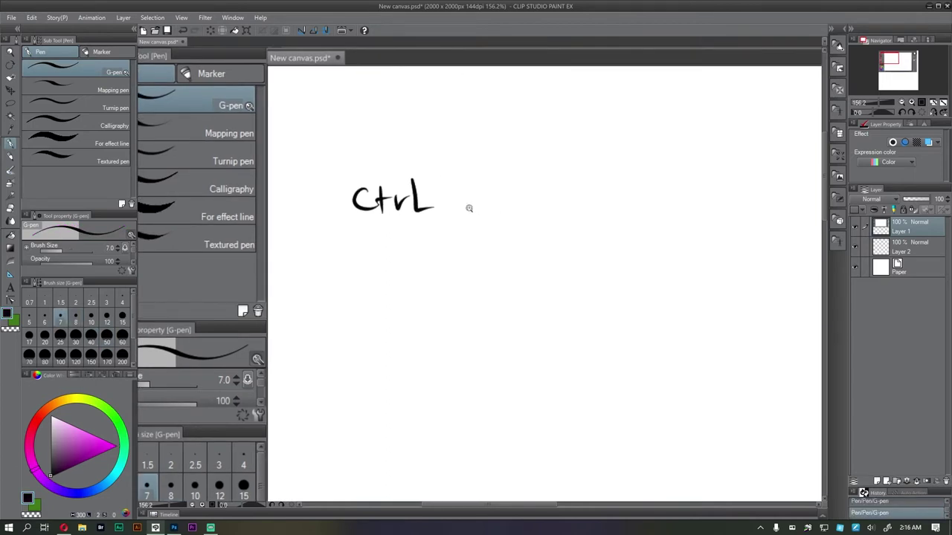
left_click_drag(482, 190, 463, 217)
mouse_move(504, 197)
left_mouse_down()
mouse_move(493, 209)
mouse_move(496, 238)
left_mouse_up()
mouse_move(495, 205)
left_mouse_down()
mouse_move(508, 216)
mouse_move(557, 215)
left_mouse_up()
left_click(554, 201)
left_click_drag(569, 208, 589, 216)
- Draw two horizontal arrows pointing left and right beneath the "Ctrl+Space" text
mouse_move(517, 225)
left_mouse_down()
mouse_move(541, 223)
mouse_move(513, 219)
left_mouse_up()
left_click_drag(468, 247, 448, 236)
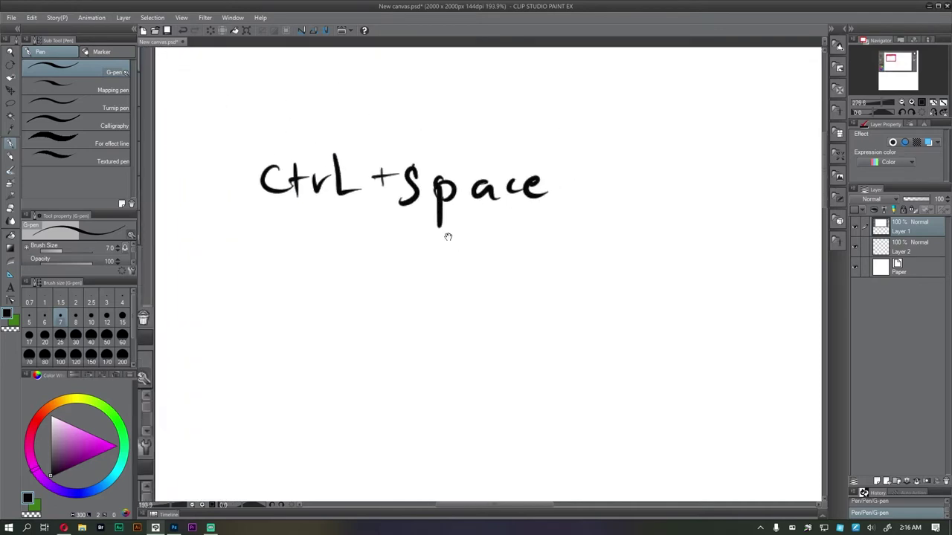
mouse_move(420, 275)
left_mouse_down()
mouse_move(343, 281)
mouse_move(385, 294)
left_mouse_up()
mouse_move(472, 275)
left_mouse_down()
mouse_move(564, 273)
mouse_move(545, 258)
mouse_move(551, 281)
left_mouse_up()
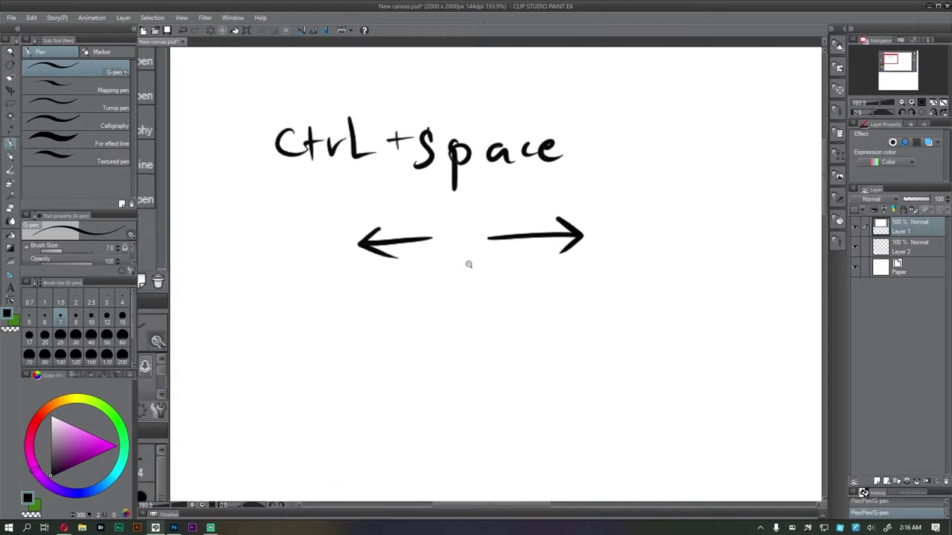
left_click_drag(477, 274, 456, 242)
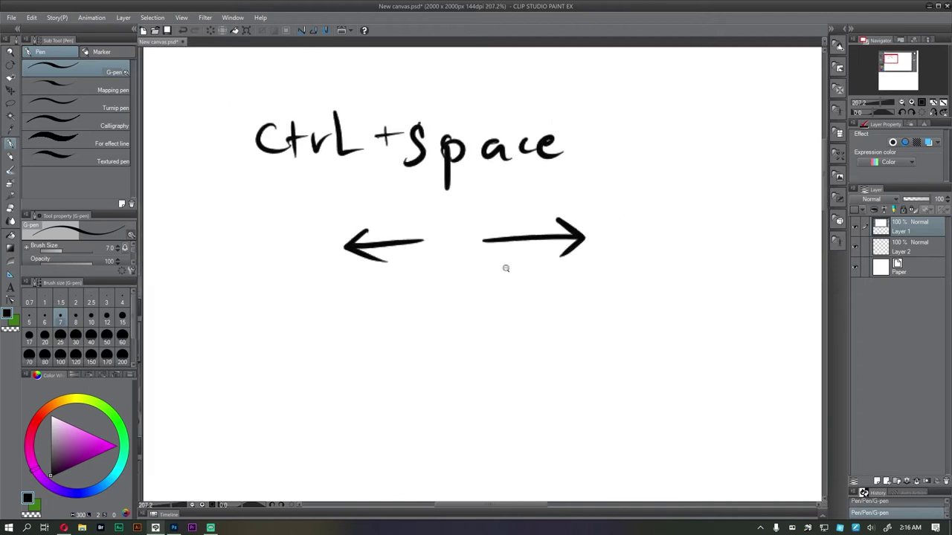
- Sketch a computer mouse beside the right-pointing arrow, undoing the first outline and redrawing it
mouse_move(506, 268)
left_mouse_down()
mouse_move(498, 278)
mouse_move(508, 269)
mouse_move(551, 276)
left_mouse_up()
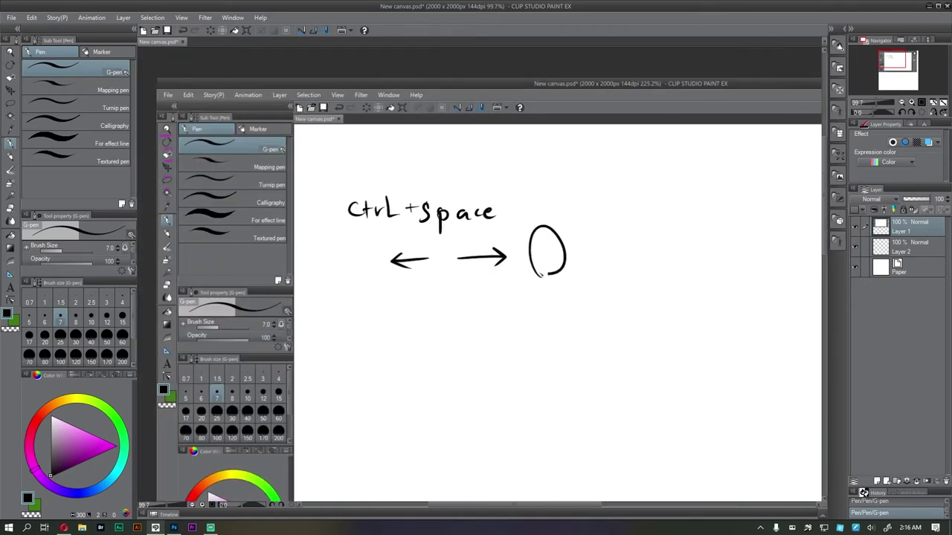
key("ctrl+z")
mouse_move(543, 223)
left_mouse_down()
mouse_move(542, 267)
mouse_move(563, 223)
mouse_move(543, 230)
mouse_move(573, 237)
left_mouse_up()
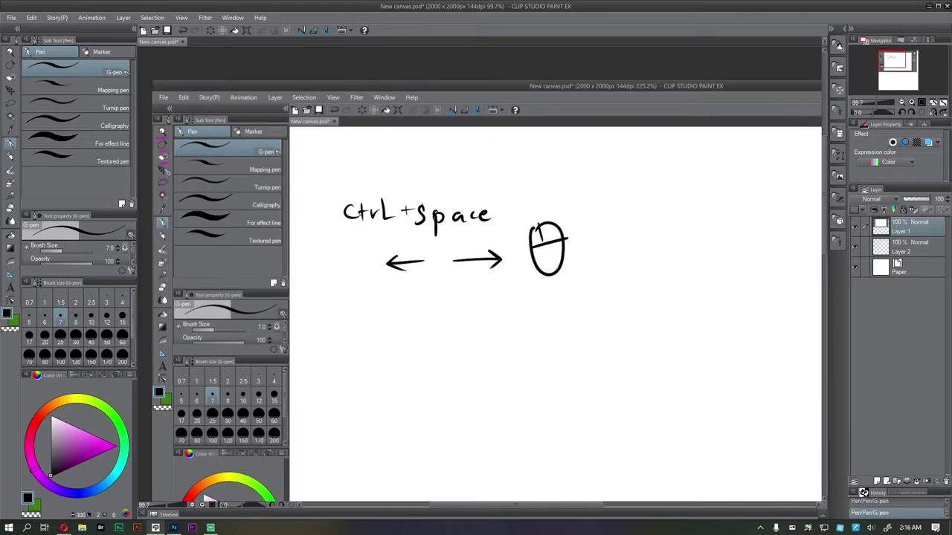
- Set the G-pen brush size to 15 and undo the trial strokes below the mouse sketch
left_click_drag(214, 219, 215, 193)
mouse_move(487, 303)
left_mouse_down()
mouse_move(428, 271)
mouse_move(415, 312)
left_mouse_up()
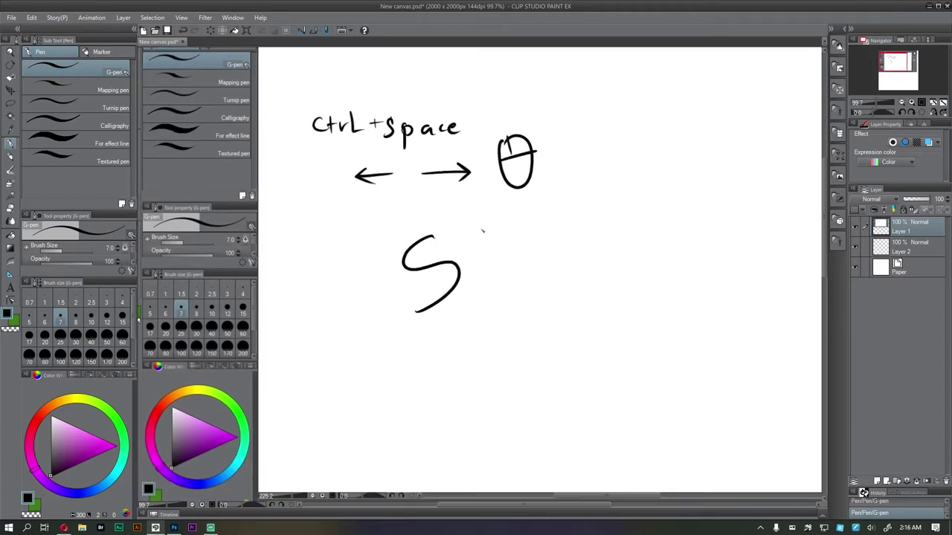
key("bracketright")
key("bracketright")
key("bracketright")
key("bracketright")
mouse_move(469, 248)
left_mouse_down()
mouse_move(497, 281)
mouse_move(510, 270)
mouse_move(565, 268)
mouse_move(520, 265)
left_mouse_up()
left_click_drag(534, 248, 477, 277)
key("ctrl+z")
key("ctrl+z")
- Draw a bold black letter S below the mouse sketch
mouse_move(513, 182)
left_mouse_down()
mouse_move(467, 196)
mouse_move(450, 241)
mouse_move(513, 262)
mouse_move(544, 304)
mouse_move(500, 335)
mouse_move(435, 303)
left_mouse_up()
mouse_move(490, 182)
left_mouse_down()
mouse_move(519, 178)
mouse_move(528, 189)
left_mouse_up()
mouse_move(494, 235)
left_mouse_down()
mouse_move(535, 227)
mouse_move(496, 229)
left_mouse_up()
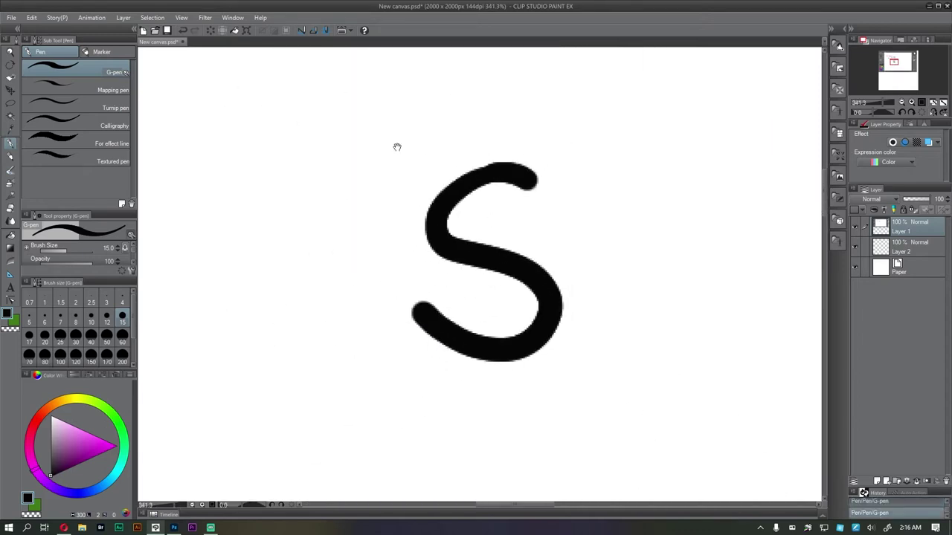
left_click_drag(479, 197, 467, 203)
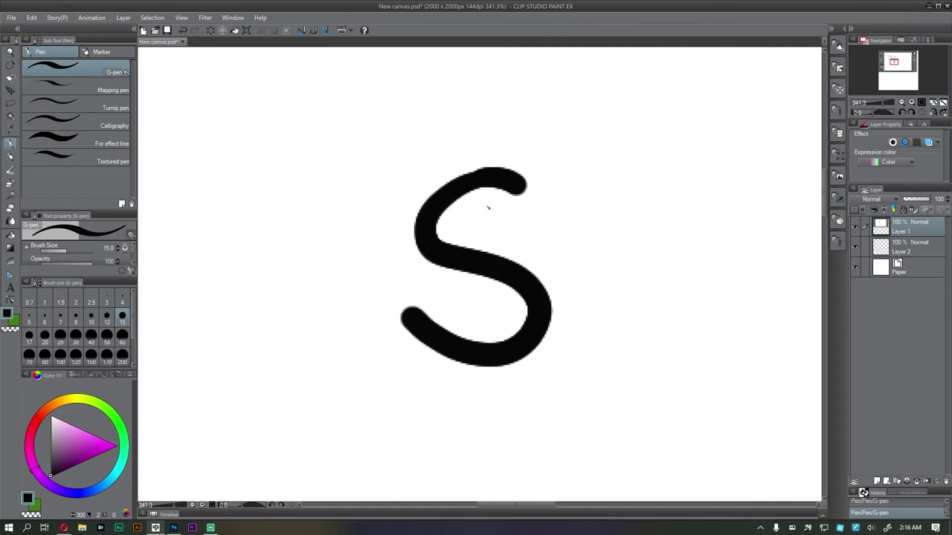
- Rotate the canvas view with the Rotate tool, reset its rotation, and return to the G-pen
left_click(11, 65)
left_click_drag(335, 161, 513, 329)
scroll(573, 361, "down", 3)
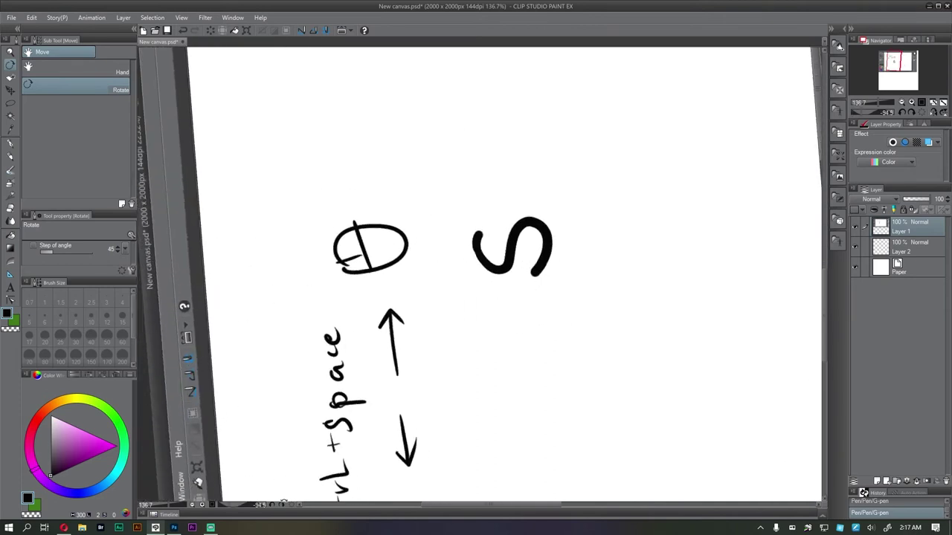
left_click(283, 503)
key("p")
left_click_drag(436, 265, 378, 238)
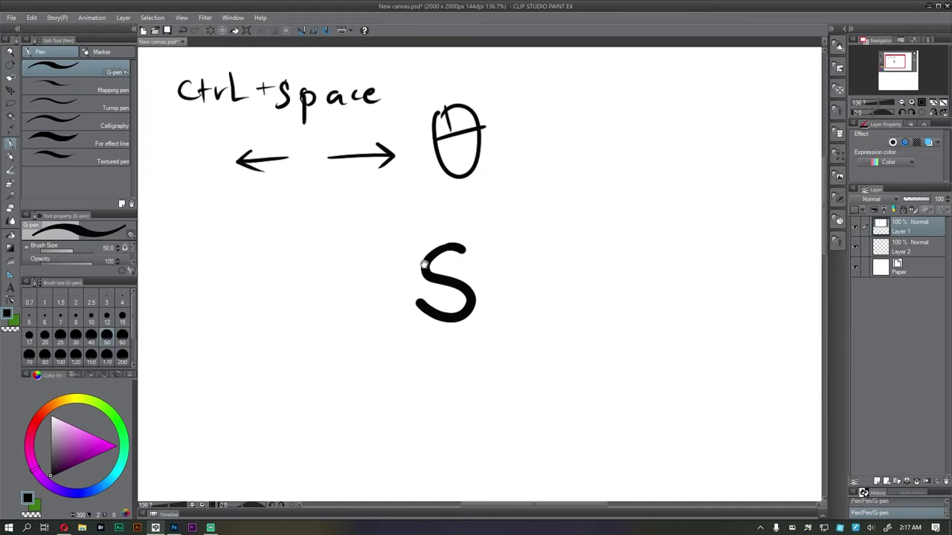
- Draw a thick arrow pointing at the letter S and undo it
left_click_drag(430, 266, 461, 282)
left_click_drag(488, 193, 445, 220)
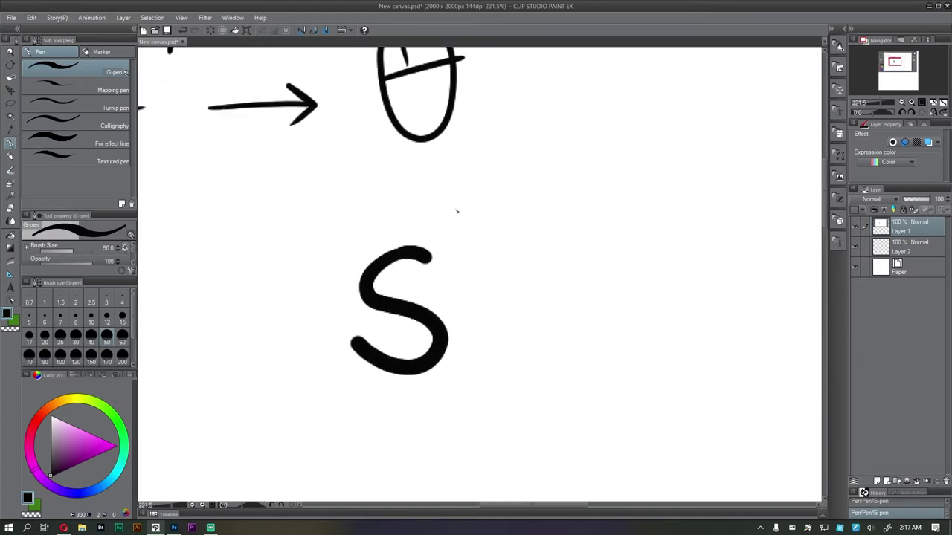
mouse_move(510, 121)
left_mouse_down()
mouse_move(453, 204)
mouse_move(451, 168)
mouse_move(498, 191)
left_mouse_up()
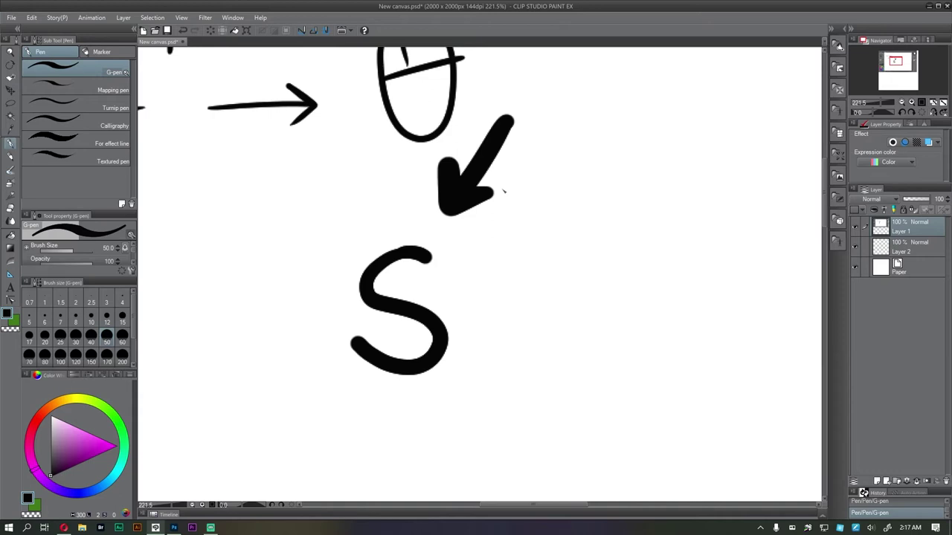
key("ctrl+z")
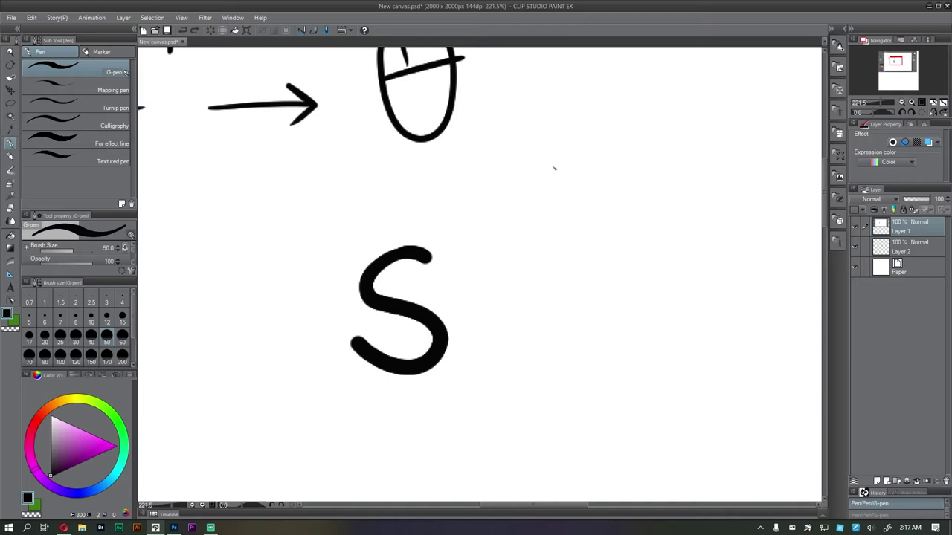
- Rotate the canvas view freely while keeping the G-pen active, and turn it back to nearly upright
left_click_drag(543, 179, 549, 196)
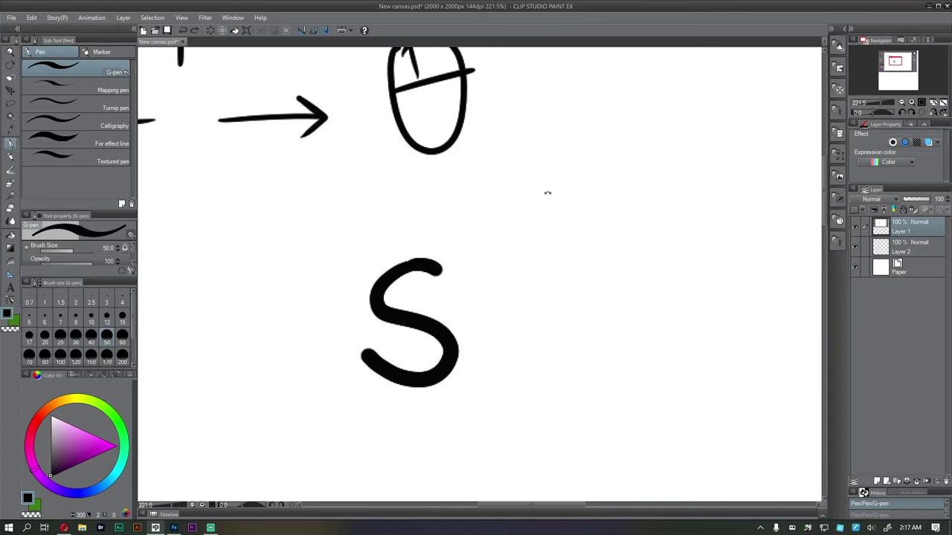
left_click(528, 175)
key("ctrl+z")
mouse_move(527, 196)
left_mouse_down()
mouse_move(574, 244)
mouse_move(557, 185)
mouse_move(567, 204)
mouse_move(496, 134)
mouse_move(580, 204)
mouse_move(448, 131)
left_mouse_up()
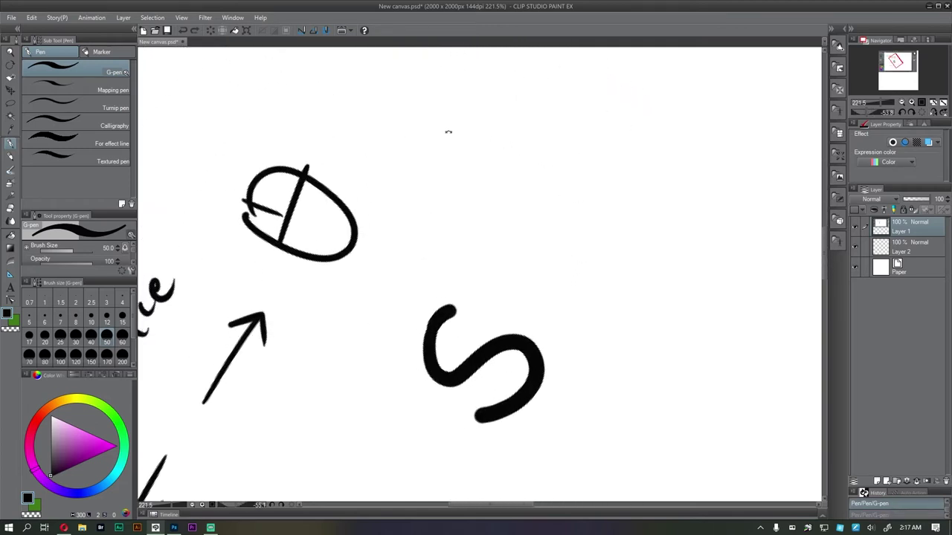
left_click_drag(484, 229, 495, 208)
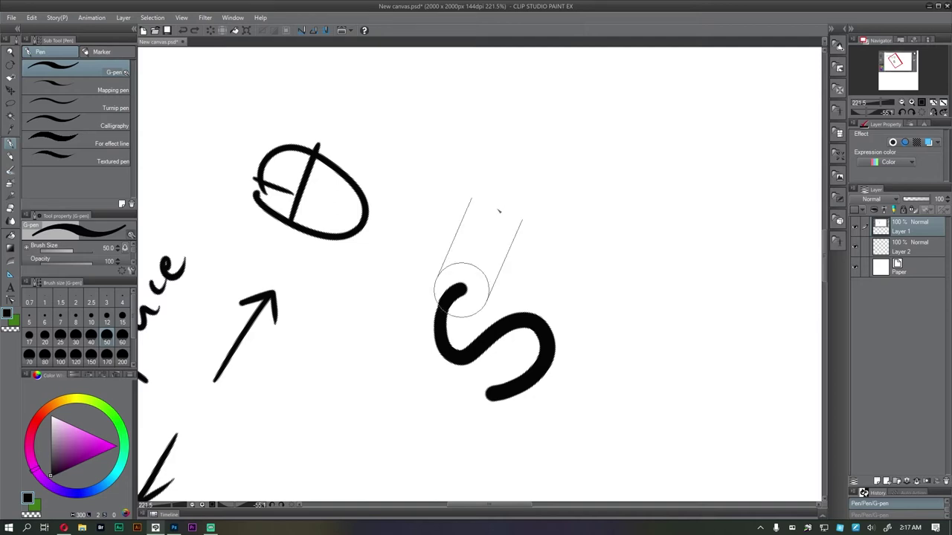
mouse_move(496, 208)
left_mouse_down()
mouse_move(533, 198)
mouse_move(499, 191)
mouse_move(494, 202)
mouse_move(527, 183)
mouse_move(535, 272)
mouse_move(388, 222)
mouse_move(503, 227)
mouse_move(533, 252)
mouse_move(484, 168)
mouse_move(473, 173)
left_mouse_up()
left_click_drag(353, 209, 397, 161)
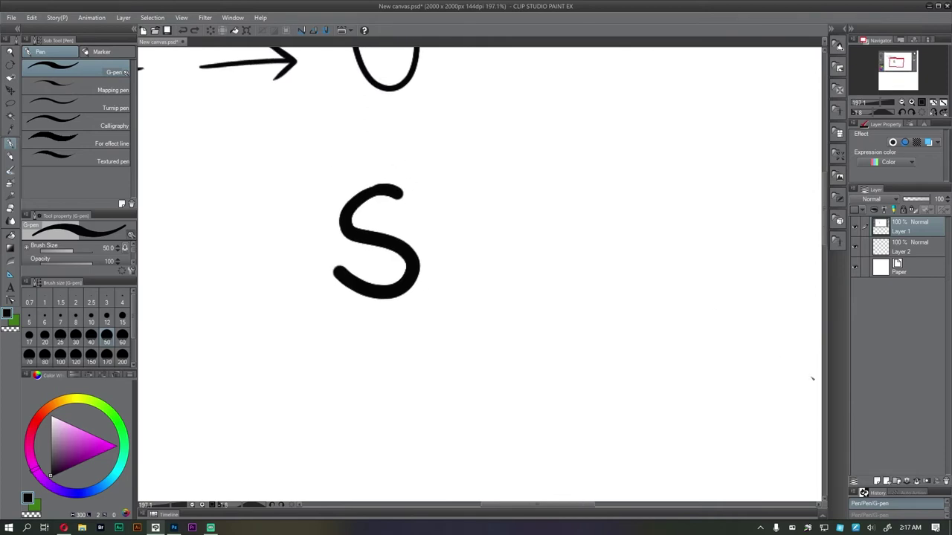
- Activate the Select layer operation and add four new raster layers above Layer 1
left_click(9, 80)
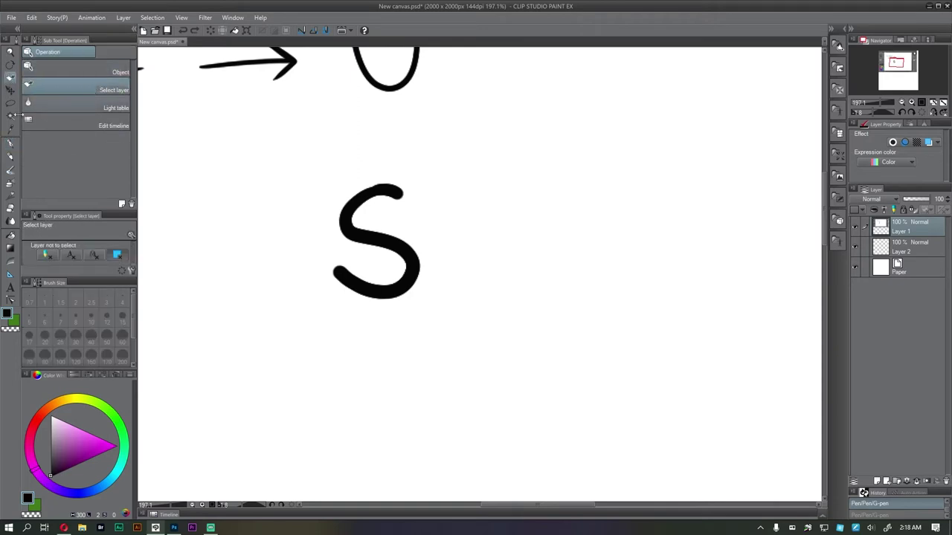
scroll(230, 174, "up", 2)
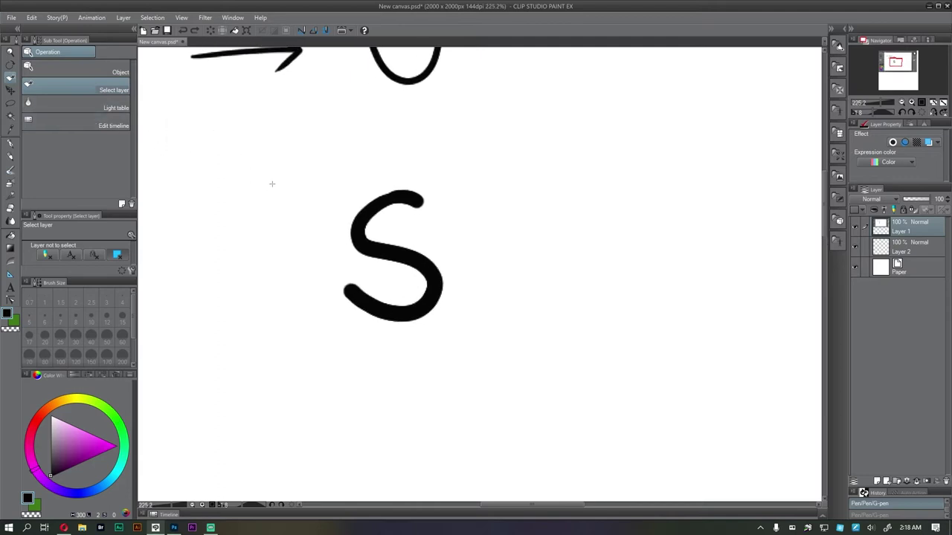
left_click_drag(368, 218, 382, 217)
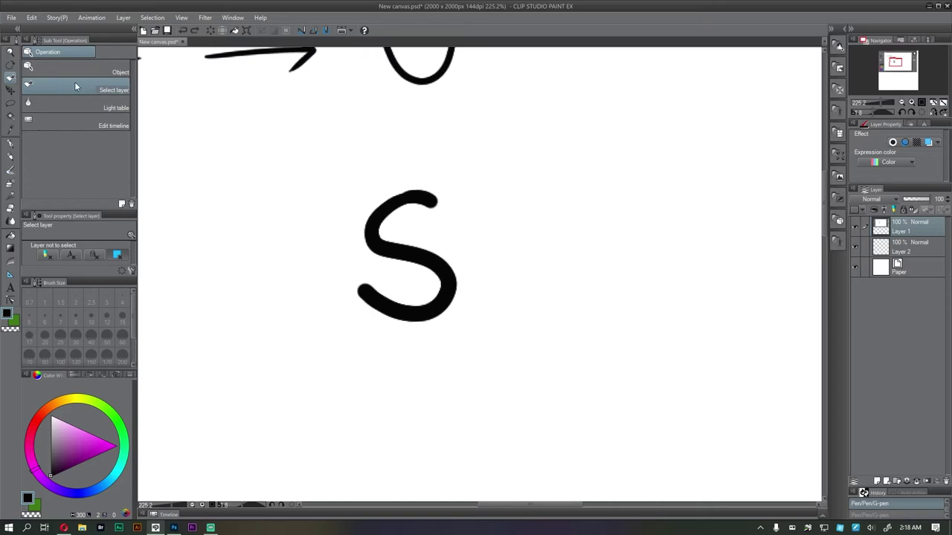
left_click(876, 482)
left_click(876, 481)
left_click(876, 482)
left_click(875, 482)
left_click_drag(601, 234, 535, 259)
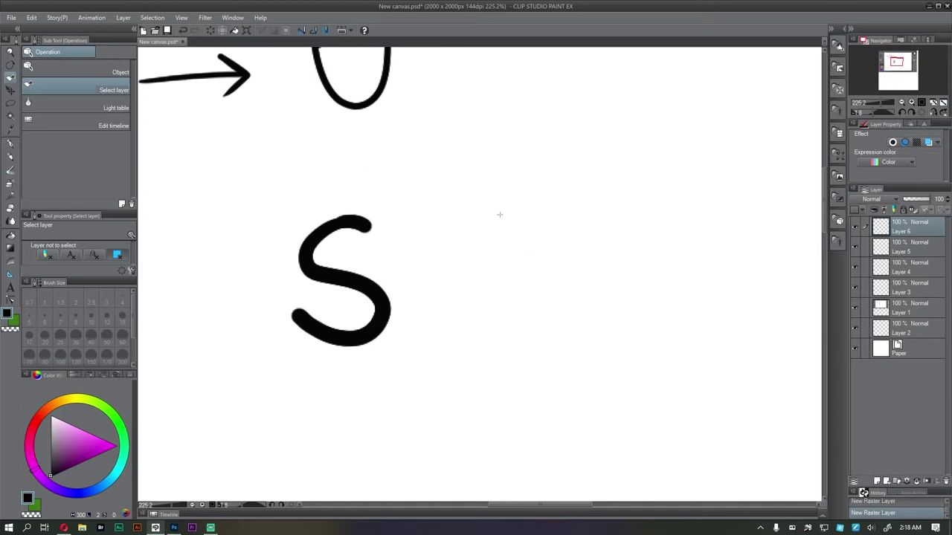
- Pick Layer 1 through its artwork on the canvas, switch to the G-pen, and undo a test mark
left_click(461, 192)
key("p")
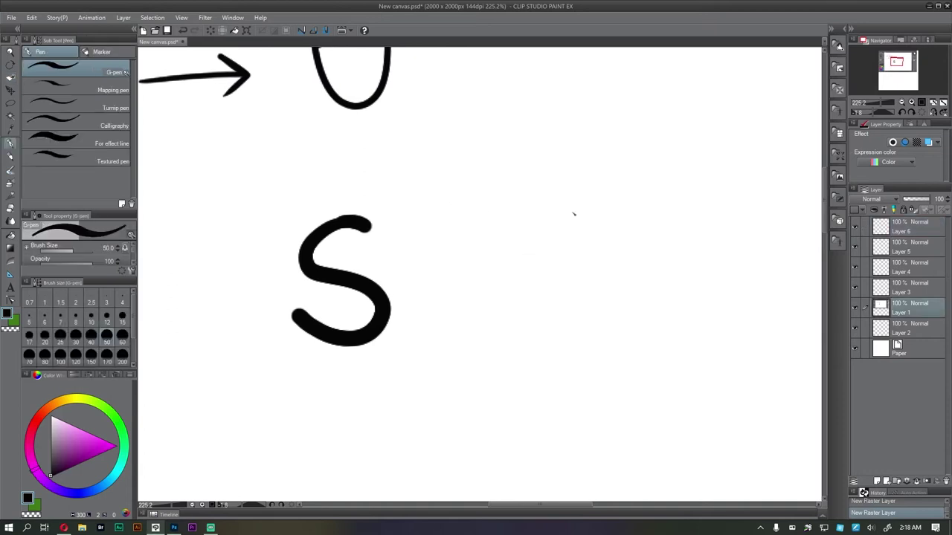
left_click(503, 184)
key("ctrl+z")
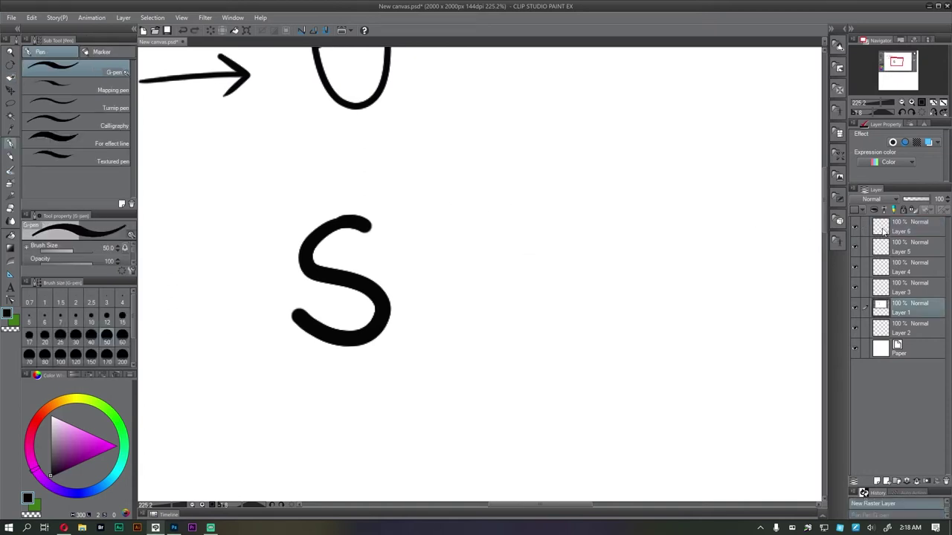
- Draw a thick black letter A on Layer 5 beside the letter S
left_click(897, 249)
left_click_drag(447, 204, 442, 291)
left_click_drag(433, 338, 547, 320)
left_click_drag(462, 266, 478, 284)
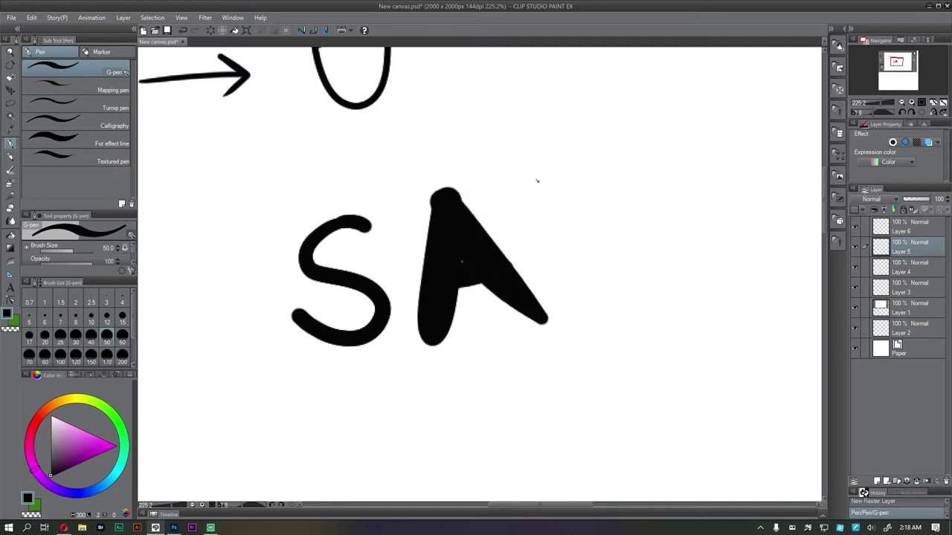
- Draw a purple letter B on Layer 4 with brush size 15, overlapping the S and the A
left_click(60, 336)
left_click(93, 451)
left_click(123, 315)
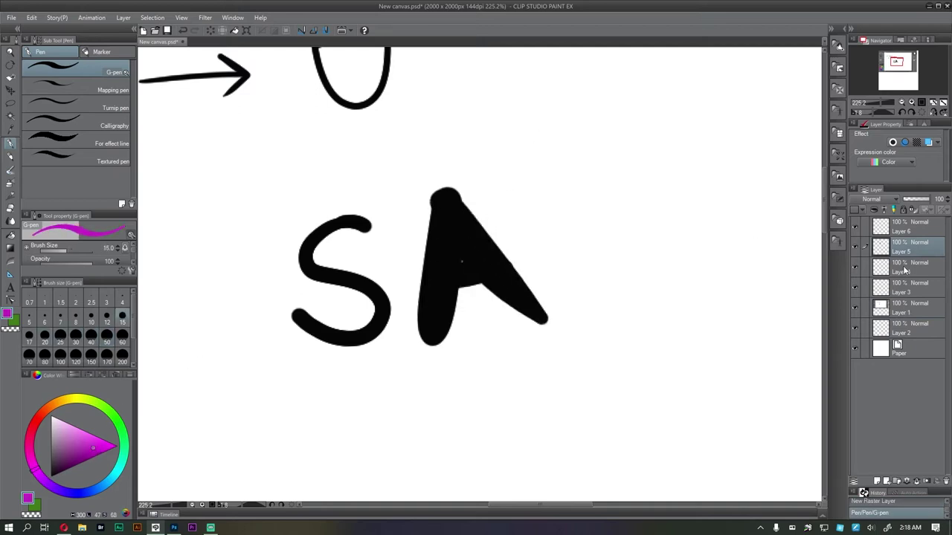
left_click(909, 267)
mouse_move(322, 195)
left_mouse_down()
mouse_move(364, 316)
mouse_move(429, 221)
left_mouse_up()
left_click_drag(358, 320, 418, 285)
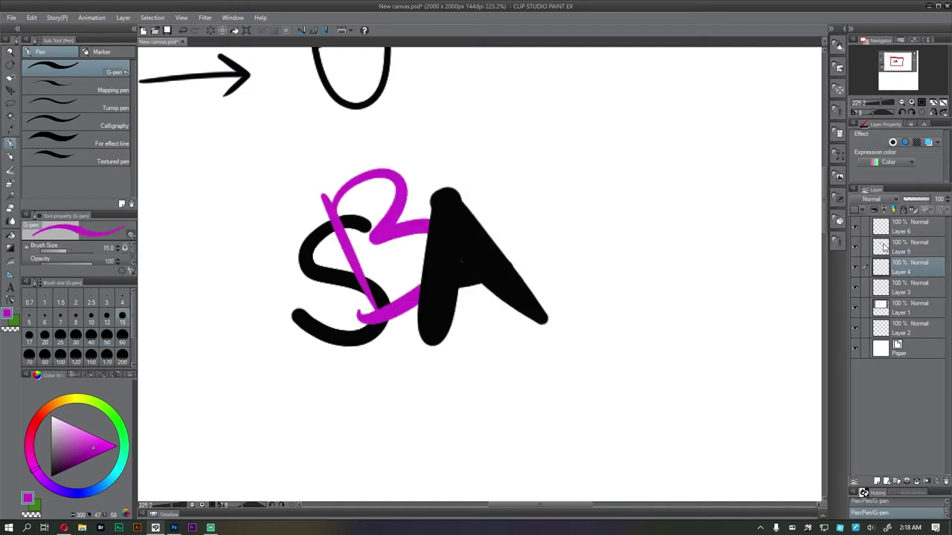
- Draw a light green letter C on Layer 6 across the letter A
left_click(909, 226)
left_click(104, 405)
mouse_move(502, 119)
left_mouse_down()
mouse_move(607, 215)
mouse_move(590, 239)
mouse_move(561, 238)
left_mouse_up()
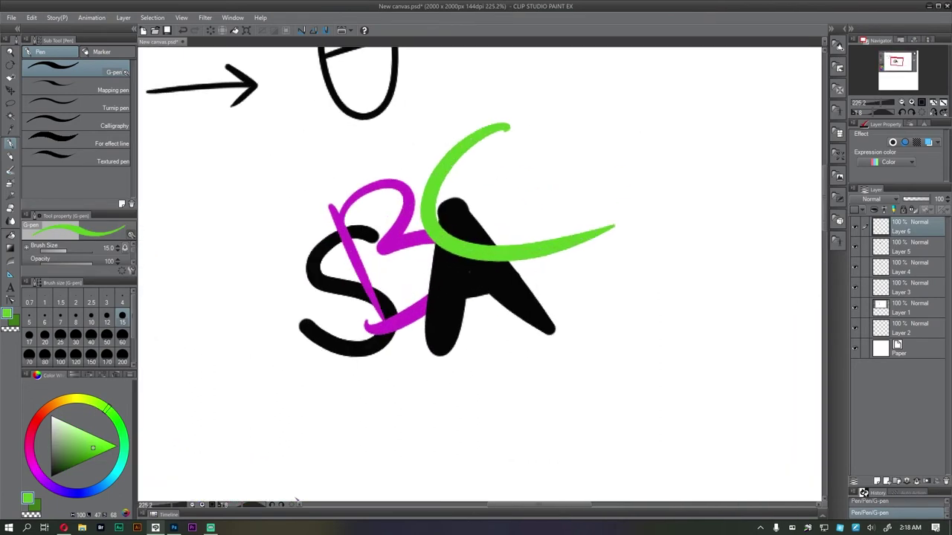
- Reset the canvas rotation, pick the purple B's layer with the Select layer tool, and toggle its visibility to identify it
left_click(290, 505)
left_click_drag(465, 251, 448, 257)
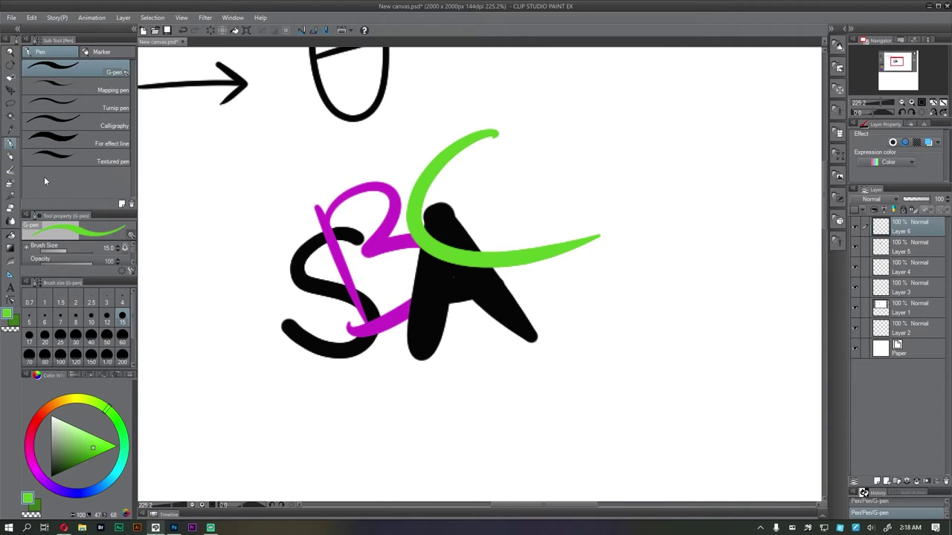
left_click(9, 77)
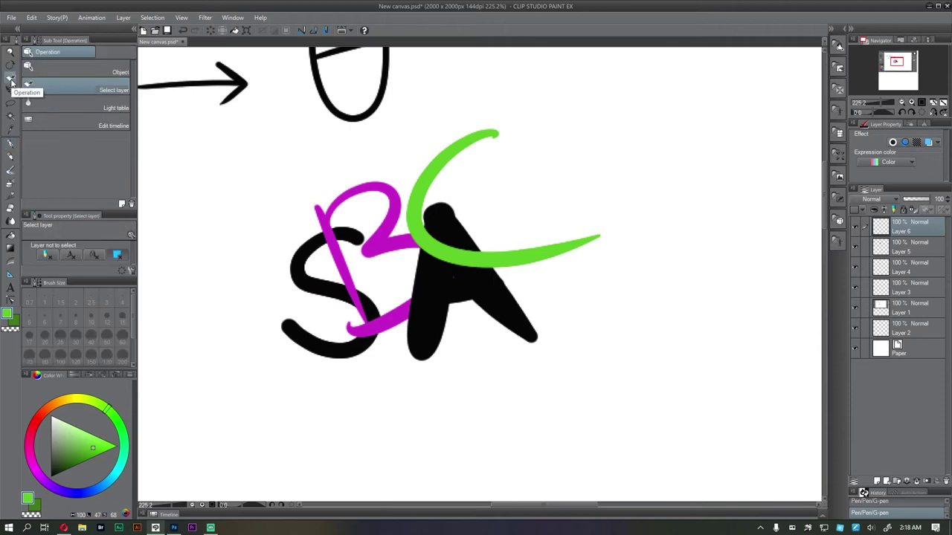
left_click_drag(433, 280, 418, 273)
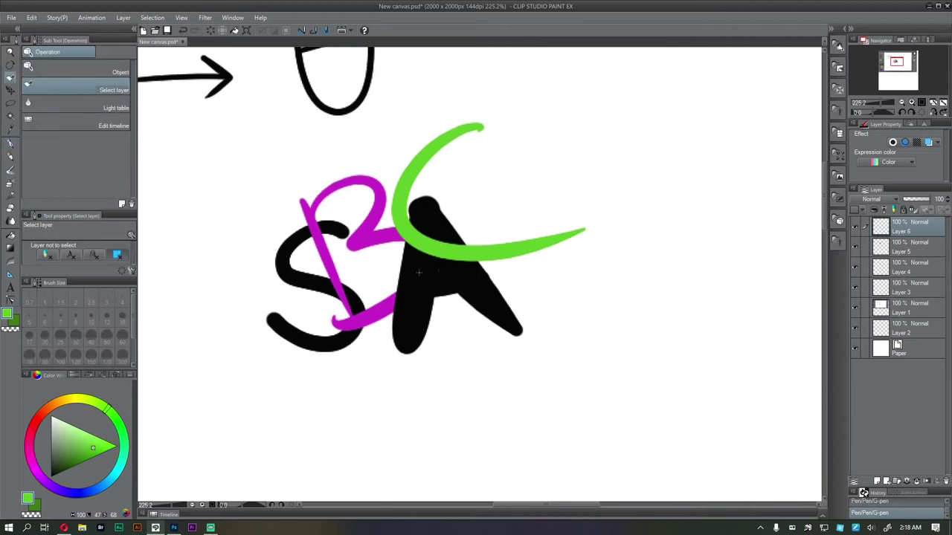
left_click(386, 181)
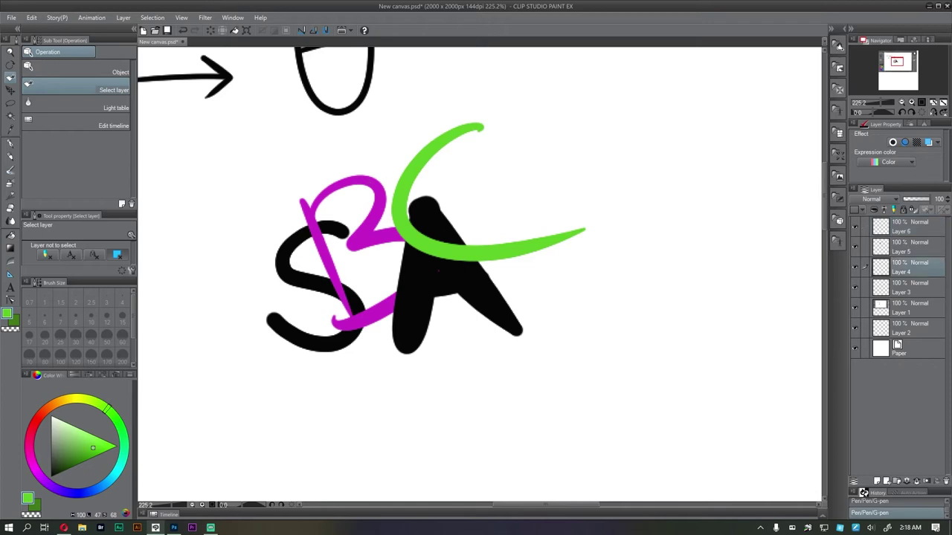
left_click(855, 267)
left_click(854, 267)
left_click(854, 267)
left_click(854, 267)
- Pick the green C's layer through its artwork and toggle that layer's visibility off and on
left_click(421, 154)
left_click(855, 226)
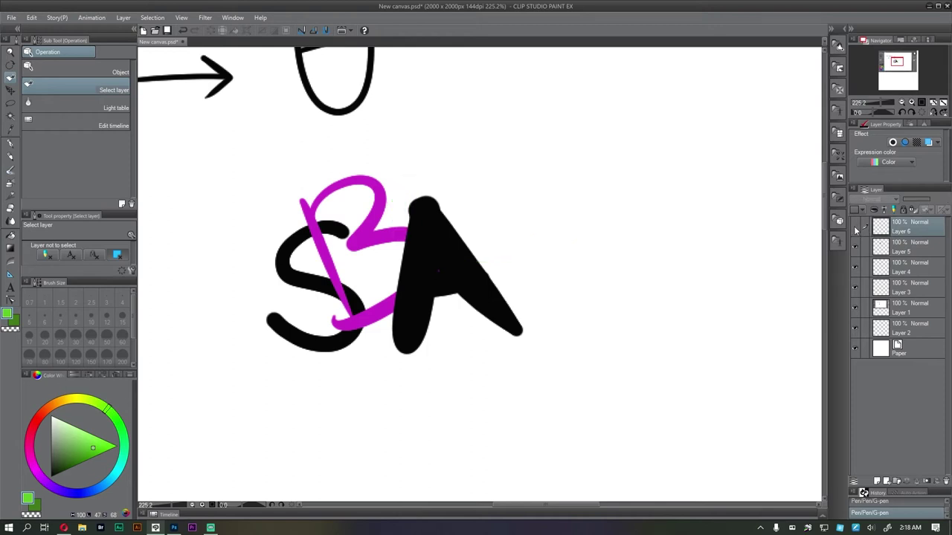
left_click(855, 226)
left_click(856, 226)
left_click(857, 224)
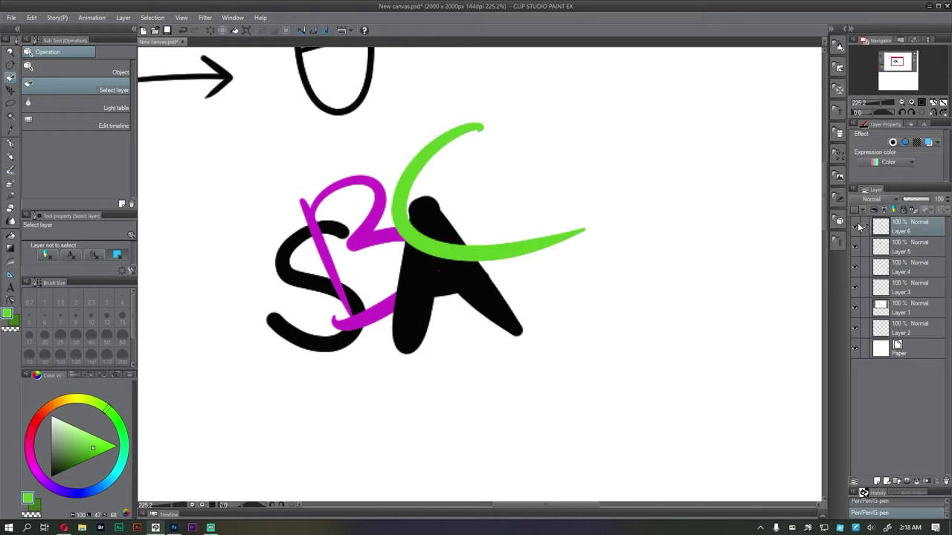
- Use the Move layer tool to separate the green C and the black A from the overlapping letters
left_click_drag(457, 173, 436, 177)
left_click(11, 90)
left_click_drag(319, 200, 395, 266)
left_click_drag(427, 238, 357, 238)
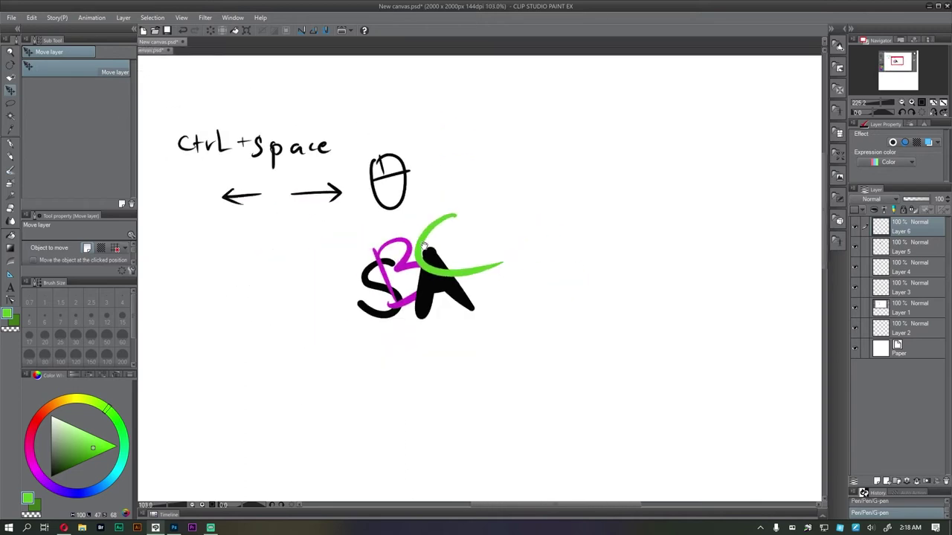
left_click_drag(523, 163, 480, 156)
left_click_drag(162, 168, 161, 137)
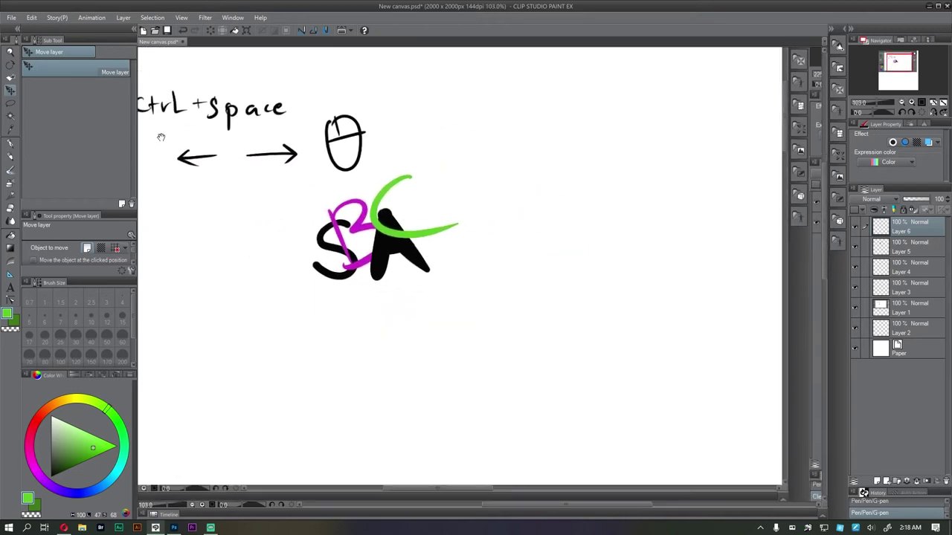
left_click_drag(406, 230, 544, 200)
left_click(403, 250, "ctrl+shift")
left_click_drag(402, 250, 468, 140)
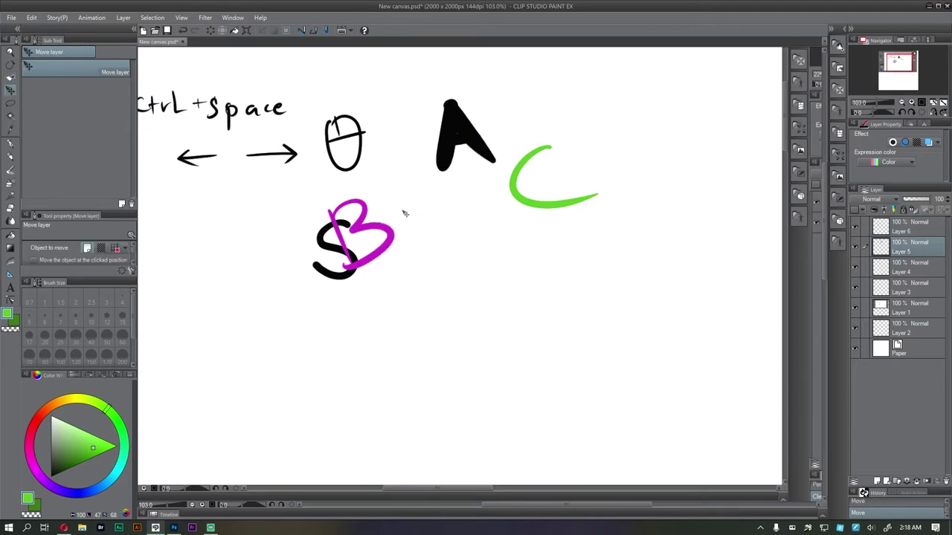
- Move the purple B clear of the S and shift Layer 1's artwork down and right, undoing a test clear of it
left_click(369, 237, "ctrl")
left_click_drag(369, 236, 470, 275)
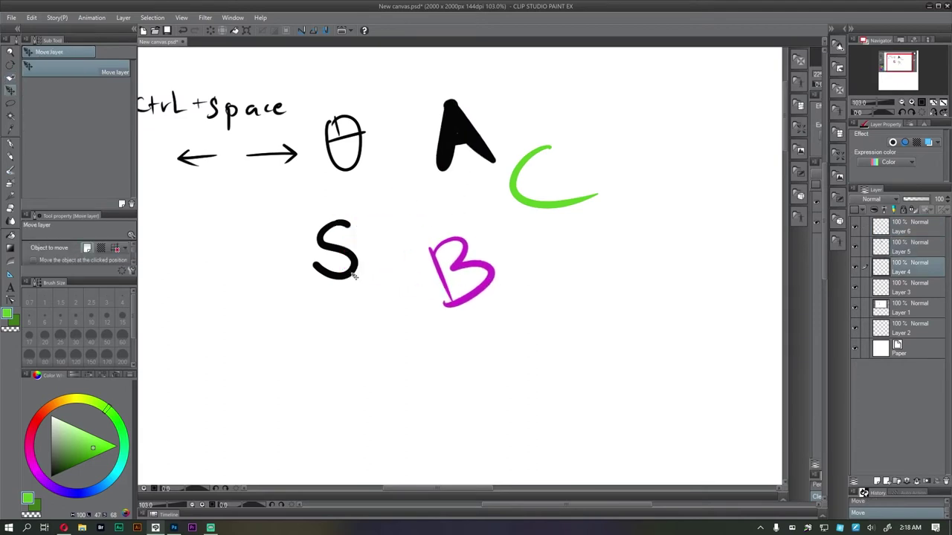
left_click(354, 276, "ctrl")
mouse_move(365, 272)
left_mouse_down()
mouse_move(436, 314)
mouse_move(471, 301)
left_mouse_up()
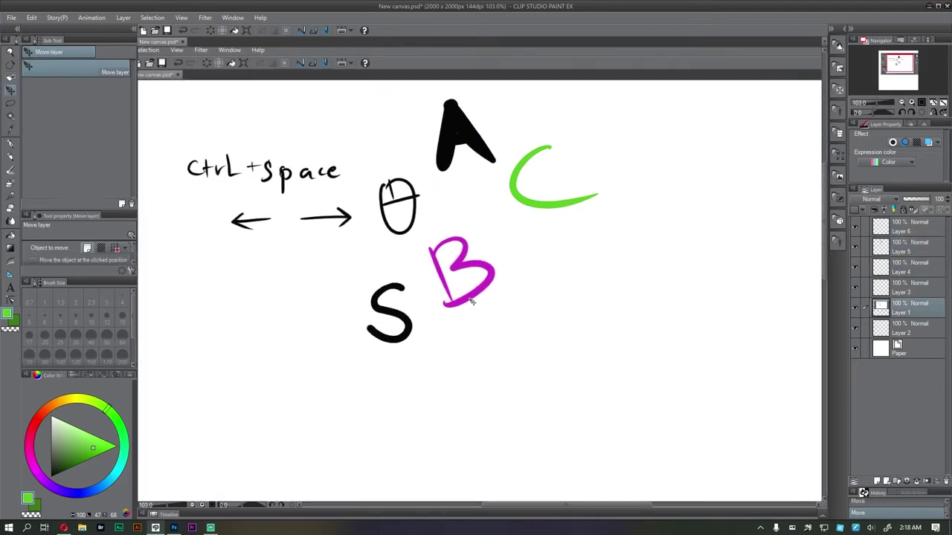
key("Delete")
key("ctrl+z")
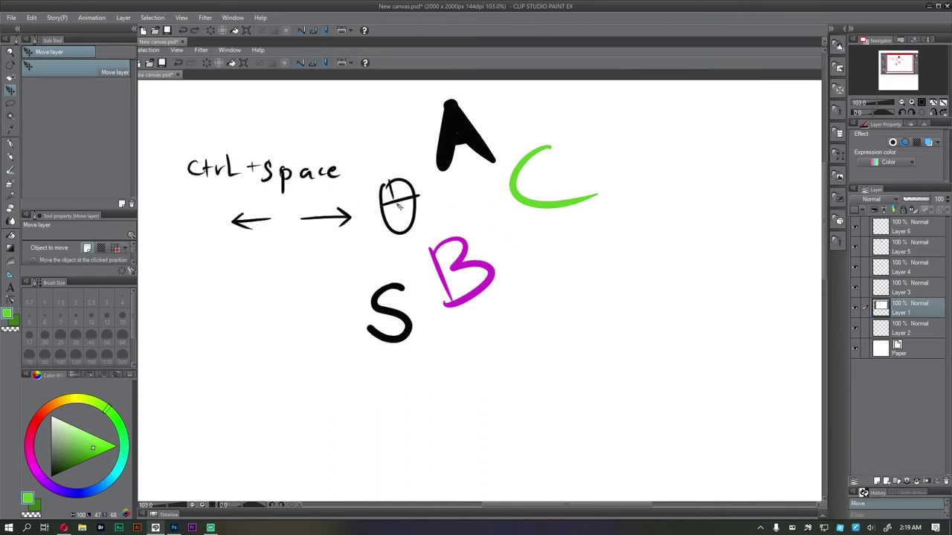
- Choose the Lasso tool and merge Layers 6 through 3 down into Layer 1
left_click(10, 103)
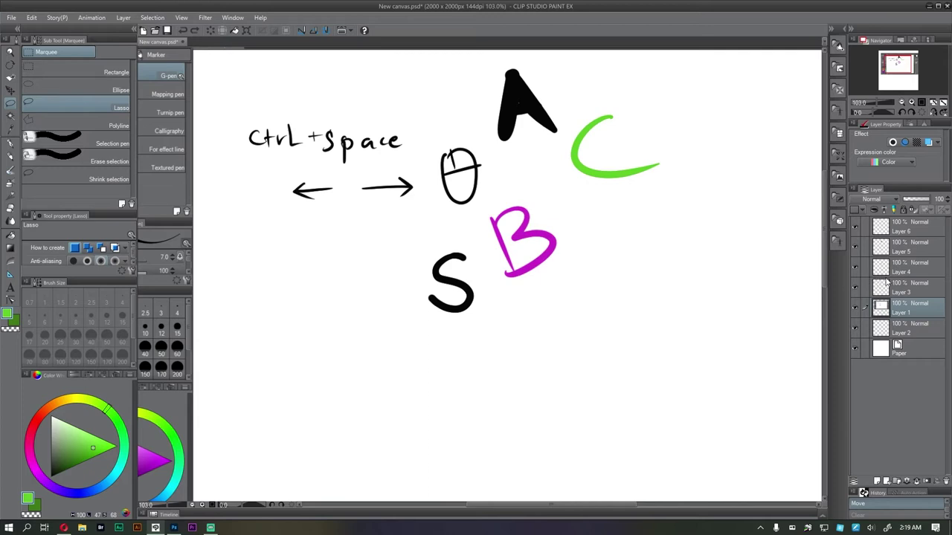
left_click(904, 240)
key("ctrl+e")
key("ctrl+e")
key("ctrl+e")
key("ctrl+e")
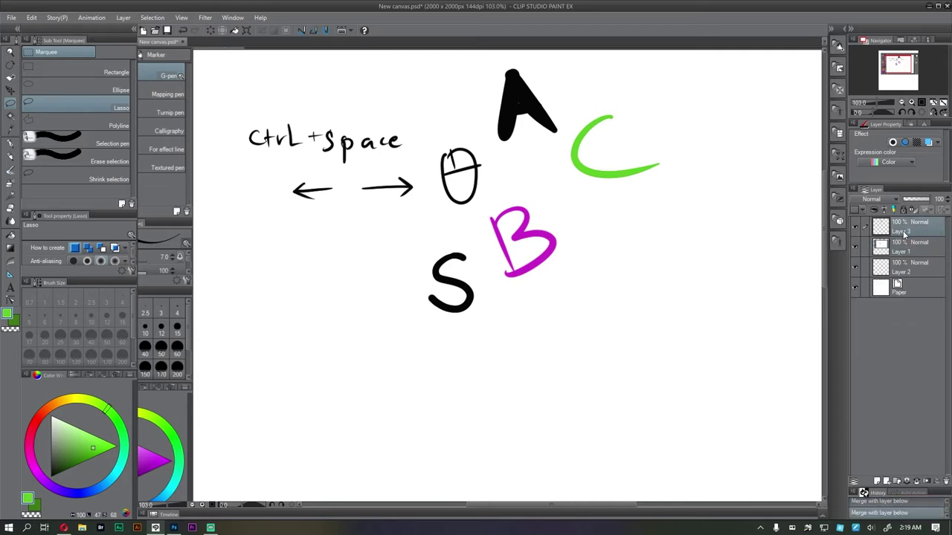
- Try clearing the whole purple letter B with a lasso selection, then undo the clearing and deselect
left_click_drag(438, 190, 473, 195)
left_click_drag(474, 206, 369, 174)
mouse_move(455, 158)
left_mouse_down()
mouse_move(514, 247)
mouse_move(442, 297)
mouse_move(397, 249)
mouse_move(396, 174)
mouse_move(455, 158)
left_mouse_up()
key("Delete")
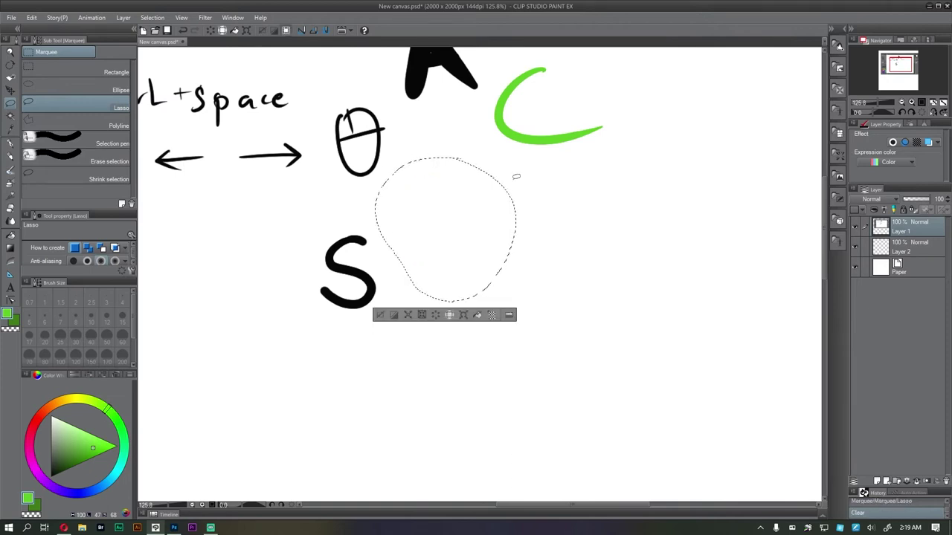
key("ctrl+d")
key("ctrl+z")
left_click_drag(481, 160, 432, 192)
key("ctrl+z")
key("ctrl+d")
- Lasso the lower part of the purple B, clear it, and deselect
left_click_drag(400, 260, 388, 255)
mouse_move(305, 257)
left_mouse_down()
mouse_move(442, 186)
mouse_move(350, 356)
mouse_move(289, 253)
left_mouse_up()
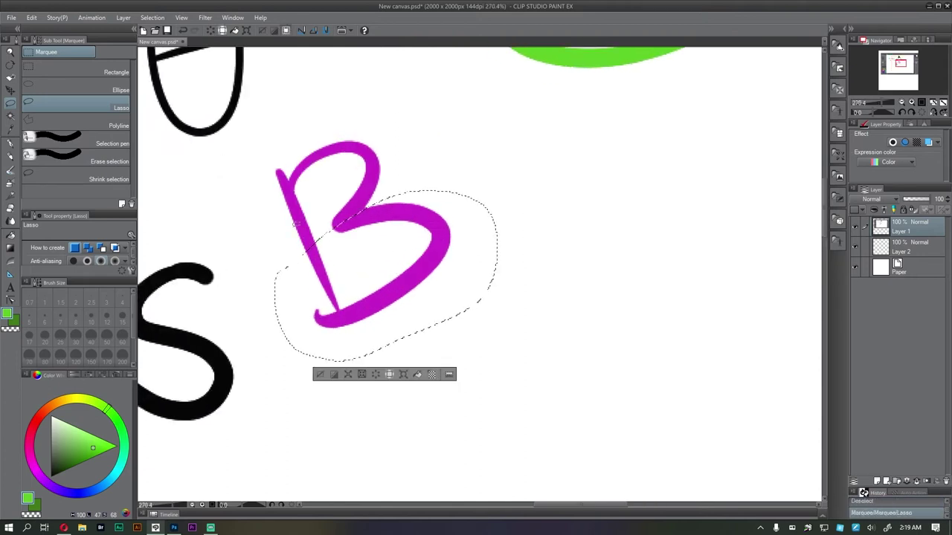
key("Delete")
key("ctrl+d")
- Lasso a large oval area beside the S and paint two green G-pen strokes at size 50 across it
scroll(393, 312, "down", 3)
scroll(393, 312, "down", 1)
mouse_move(625, 402)
left_mouse_down()
mouse_move(493, 436)
mouse_move(593, 213)
mouse_move(574, 420)
mouse_move(611, 404)
left_mouse_up()
left_click_drag(525, 336, 446, 276)
key("p")
mouse_move(379, 195)
left_mouse_down()
mouse_move(404, 248)
mouse_move(557, 302)
mouse_move(640, 308)
left_mouse_up()
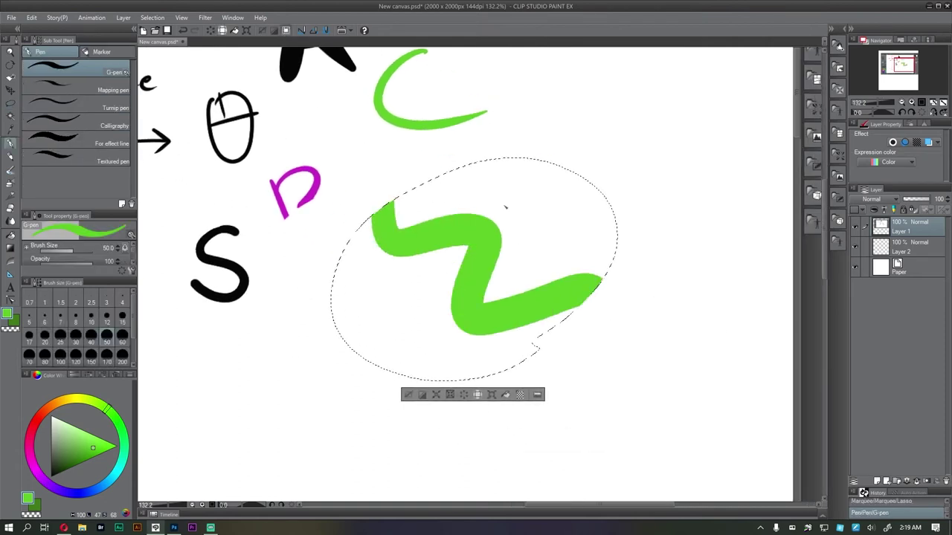
left_click_drag(485, 159, 600, 281)
- Switch to purple, paint a wavy stroke below the green one inside the selection, and deselect
key("x")
mouse_move(363, 216)
left_mouse_down()
mouse_move(498, 358)
mouse_move(524, 356)
left_mouse_up()
key("ctrl+d")
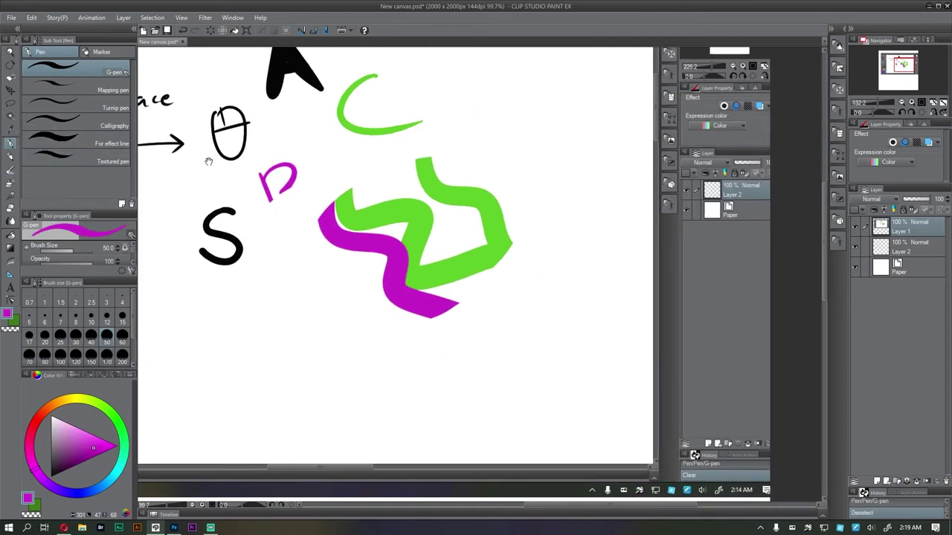
- Select the purple stroke with Auto select referring to the edited layer only, and paint over it with the G-pen
left_click(10, 118)
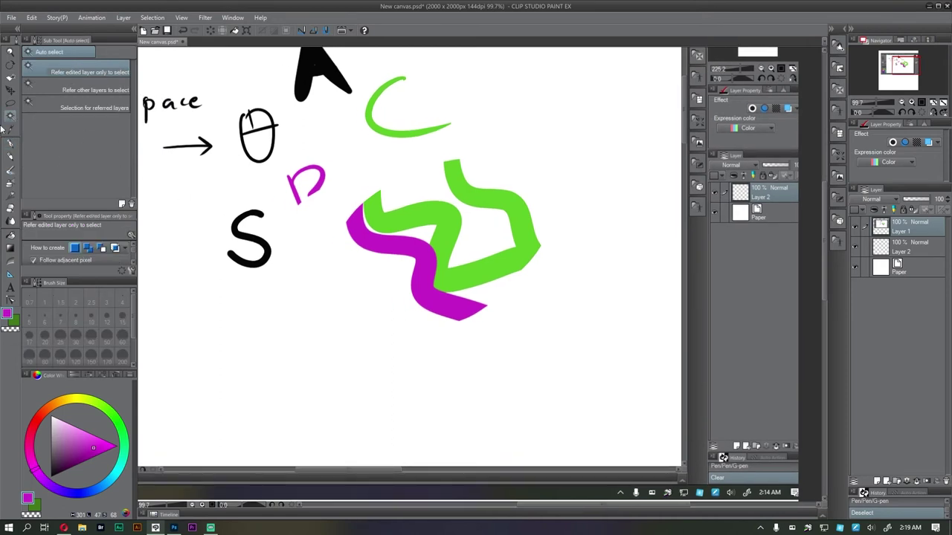
left_click_drag(287, 315, 375, 288)
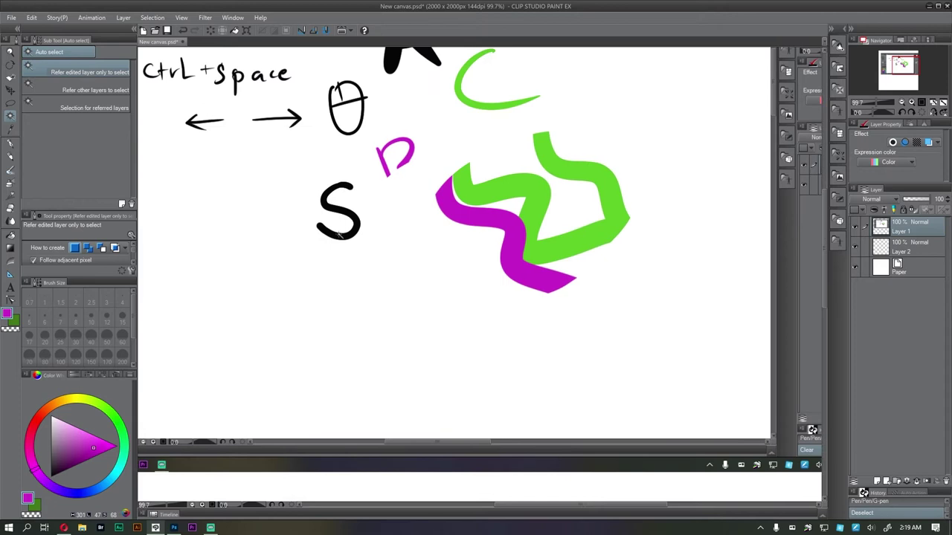
left_click_drag(498, 256, 464, 276)
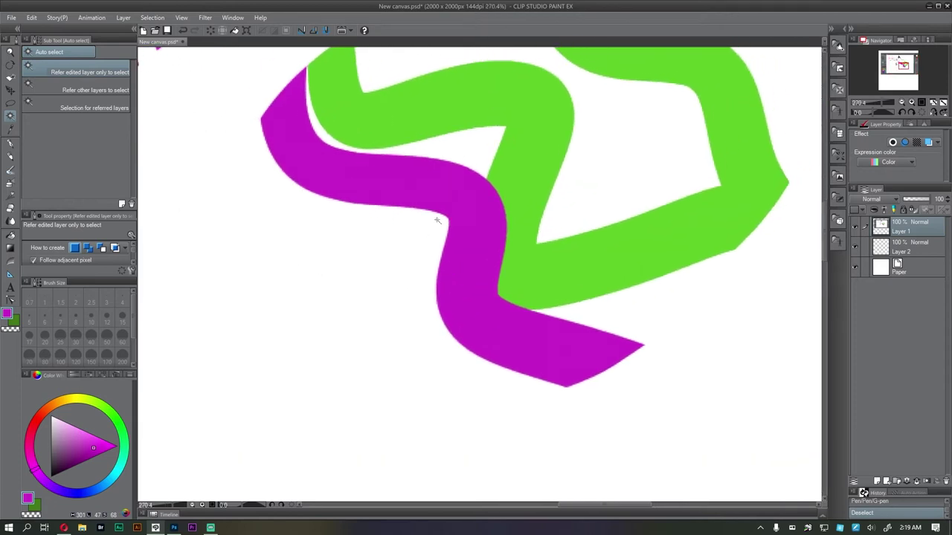
left_click(469, 265)
scroll(476, 281, "down", 1)
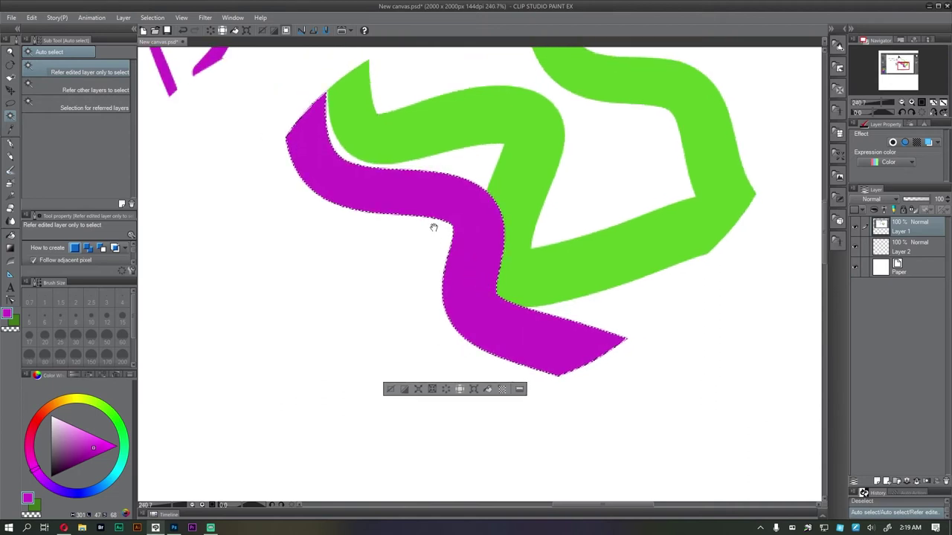
key("p")
mouse_move(519, 242)
left_mouse_down()
mouse_move(360, 280)
mouse_move(290, 342)
left_mouse_up()
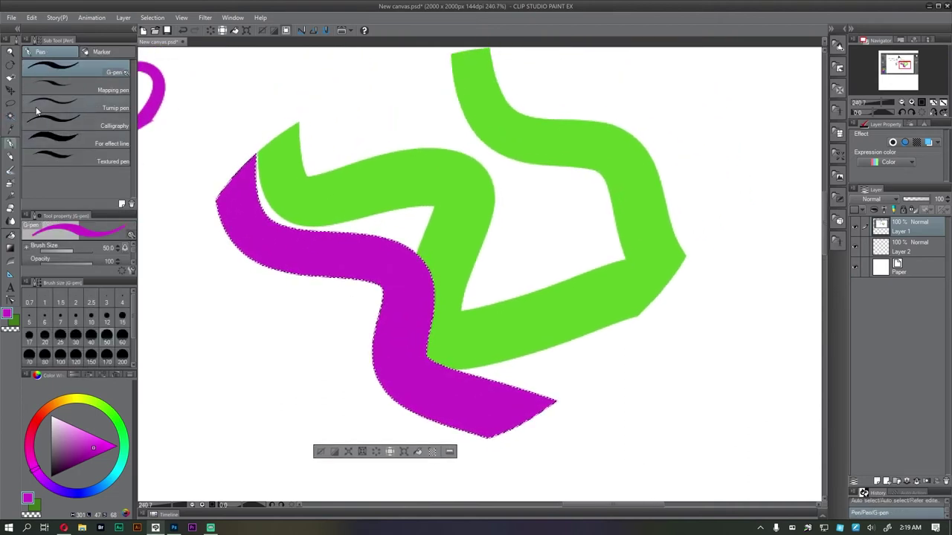
- Deselect the purple stroke and select the connected green strokes with Auto select
left_click(10, 116)
left_click_drag(449, 199, 371, 242)
key("ctrl+d")
left_click(372, 242)
scroll(260, 322, "down", 1)
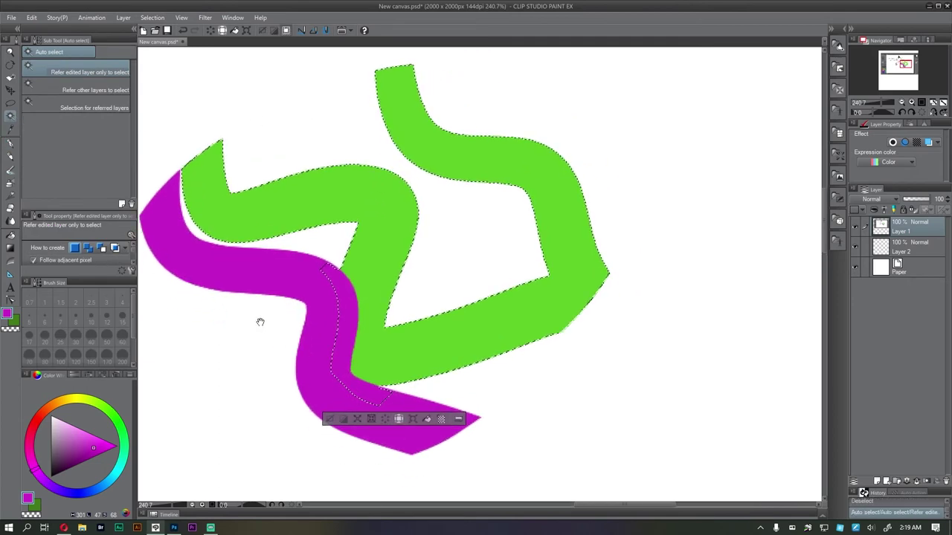
- Try painting purple across the selected green strokes with the G-pen, and undo it
left_click(10, 144)
mouse_move(237, 240)
left_mouse_down()
mouse_move(357, 174)
mouse_move(446, 327)
mouse_move(576, 297)
left_mouse_up()
left_click_drag(568, 213, 558, 178)
scroll(540, 193, "down", 4)
key("ctrl+z")
- Deselect, sample black from the letter S, and paint a thick black zigzag below the purple stroke with the G-pen
left_click(11, 129)
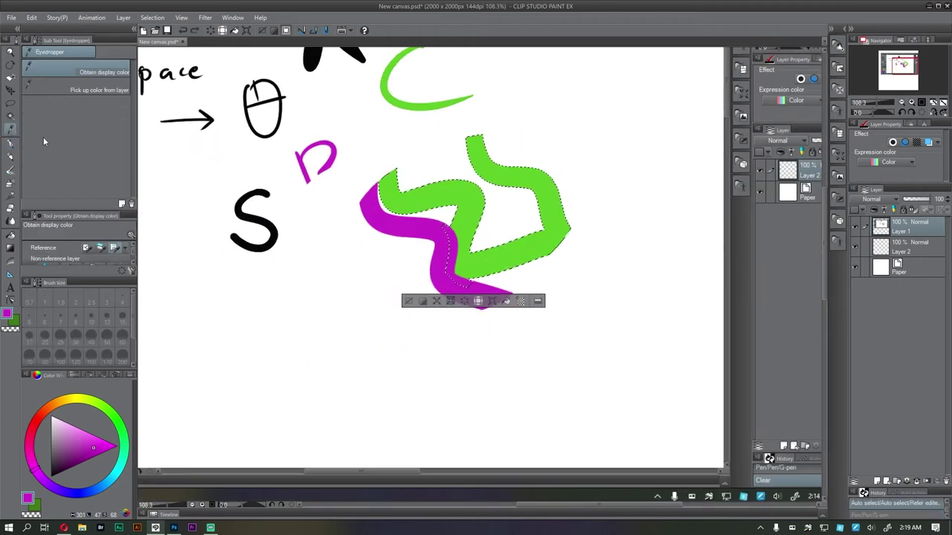
scroll(423, 175, "up", 2)
key("ctrl+d")
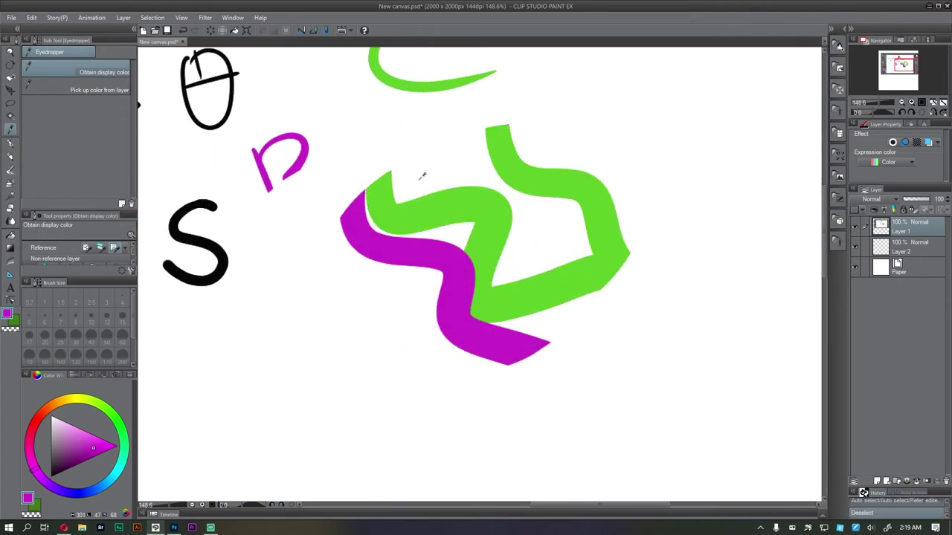
left_click_drag(412, 207, 428, 197)
key("p")
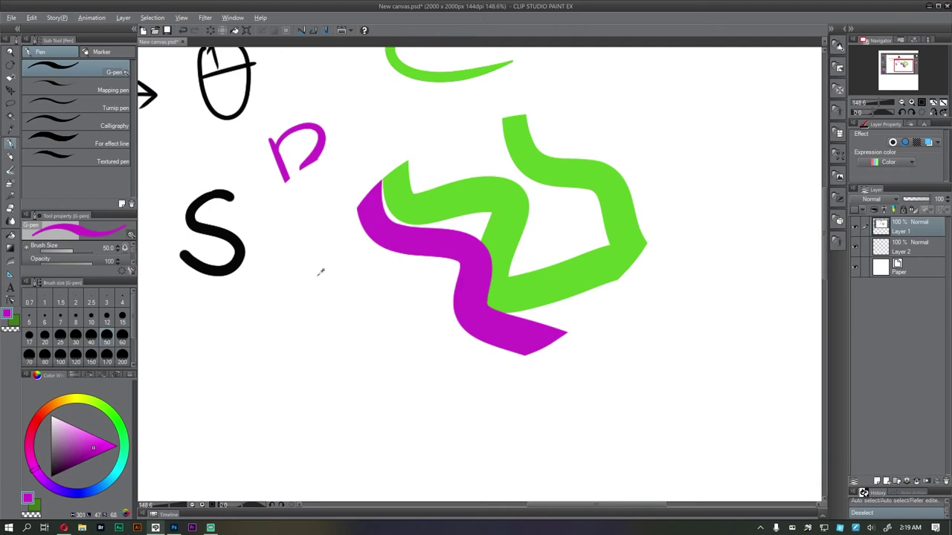
left_click(239, 253, "alt")
mouse_move(305, 262)
left_mouse_down()
mouse_move(352, 304)
mouse_move(396, 385)
mouse_move(455, 448)
mouse_move(595, 444)
left_mouse_up()
- Reduce the brush size to 25 and draw a shorter black wavy stroke below the green shape
key("bracketleft")
key("bracketleft")
key("bracketleft")
left_click_drag(606, 303, 692, 410)
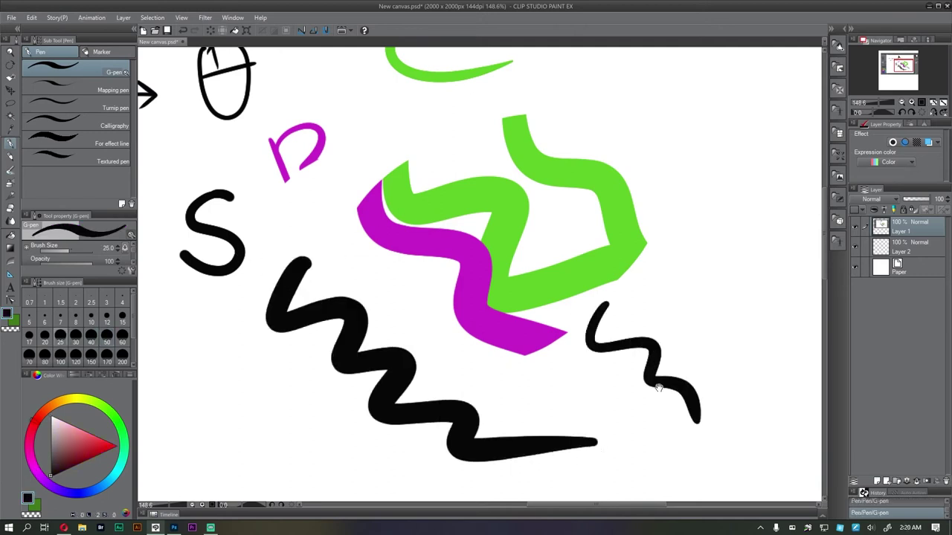
- Enlarge the Color Wheel palette and choose a muted purple with hue 295
scroll(446, 280, "up", 1)
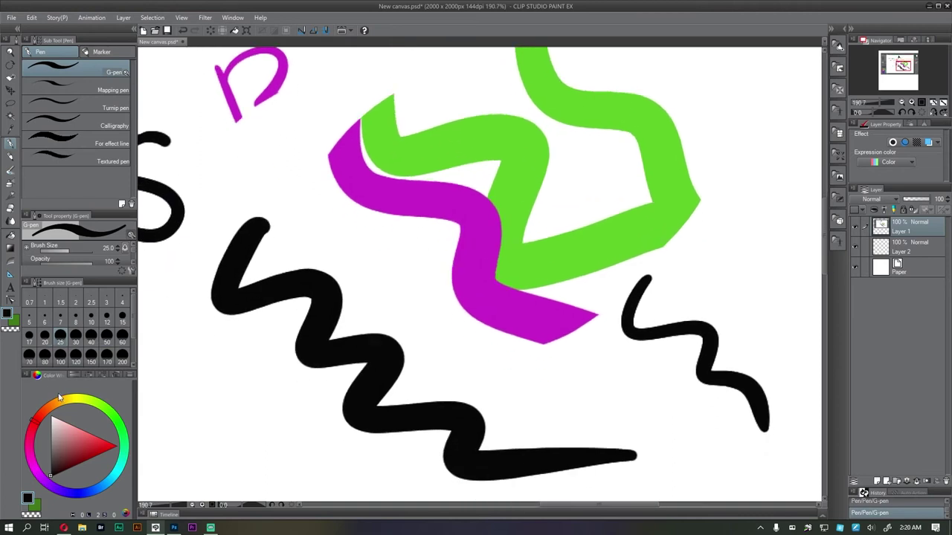
left_click_drag(50, 374, 72, 289)
left_click_drag(136, 325, 203, 316)
left_click(54, 443)
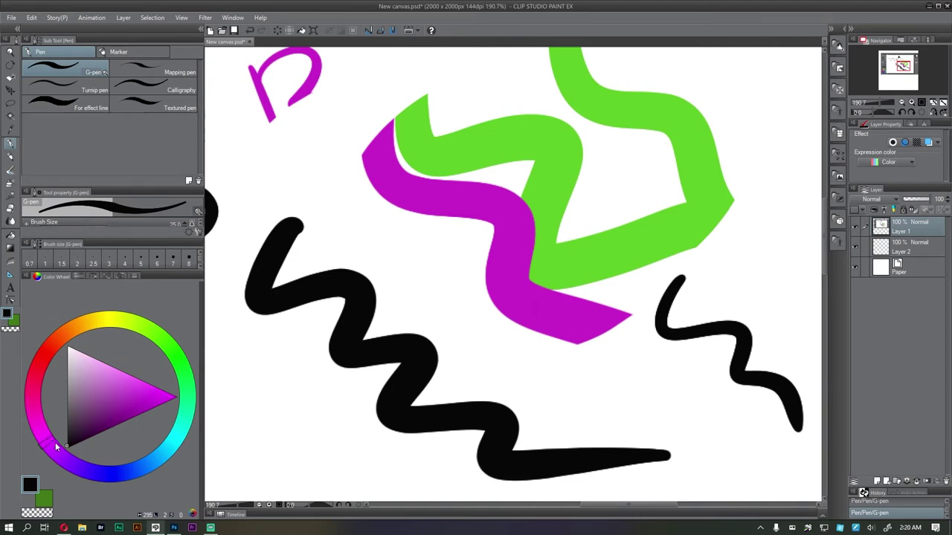
left_click(127, 396)
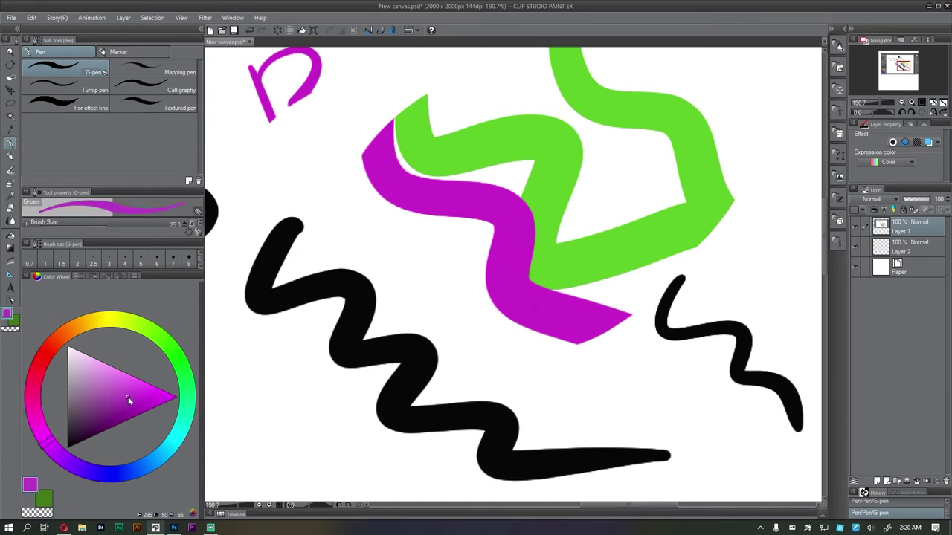
- Draw a wavy muted purple stroke overlapping the brighter purple one and compare the two shades up close
mouse_move(298, 151)
left_mouse_down()
mouse_move(431, 239)
mouse_move(452, 259)
left_mouse_up()
scroll(396, 203, "up", 5)
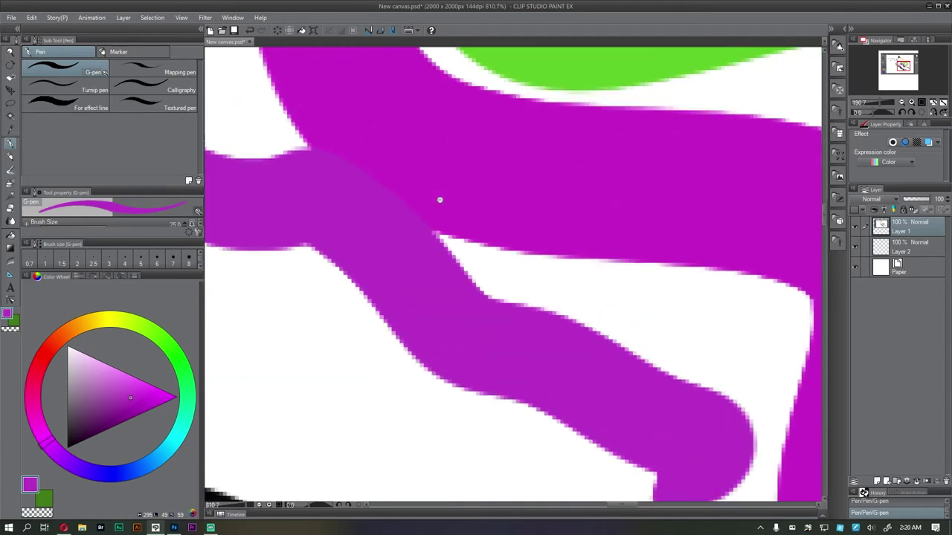
scroll(319, 278, "down", 5)
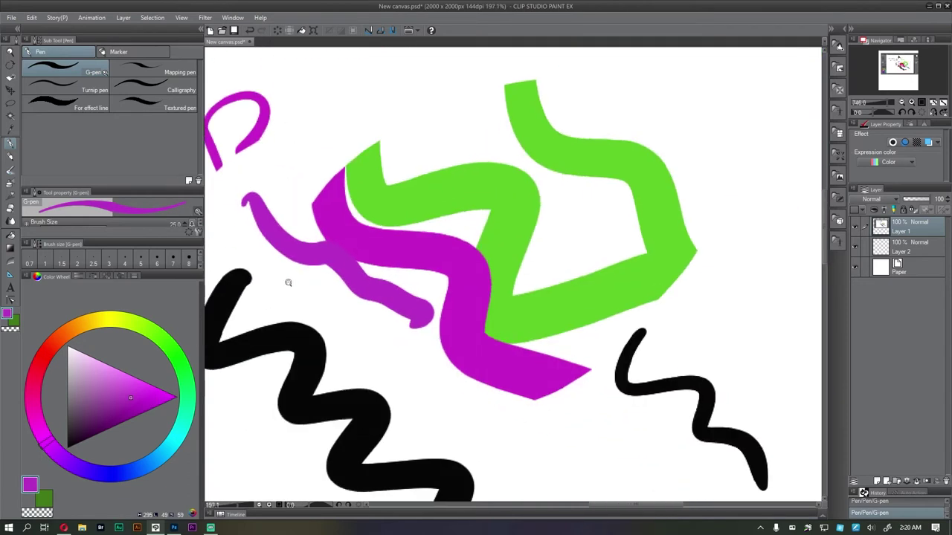
left_click_drag(355, 246, 358, 288)
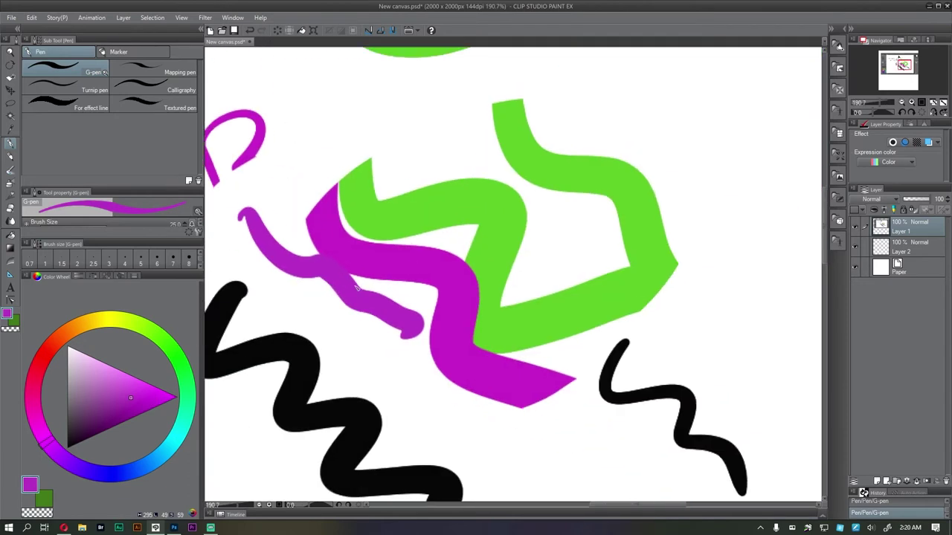
- Sample the bright purple from the thick zigzag stroke and draw G-pen strokes beside and over it at size 50
left_click(14, 131)
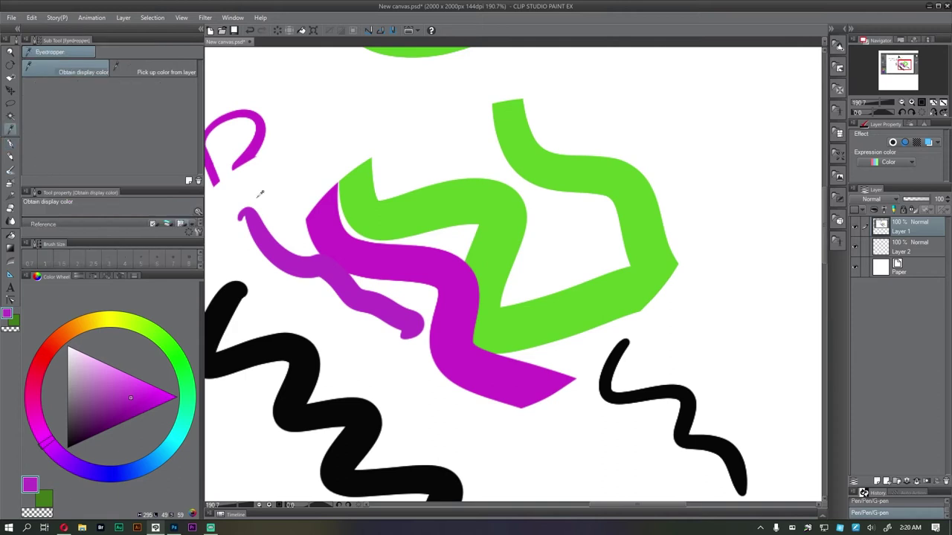
left_click(427, 263)
left_click(15, 146)
mouse_move(297, 83)
left_mouse_down()
mouse_move(404, 153)
mouse_move(375, 195)
left_mouse_up()
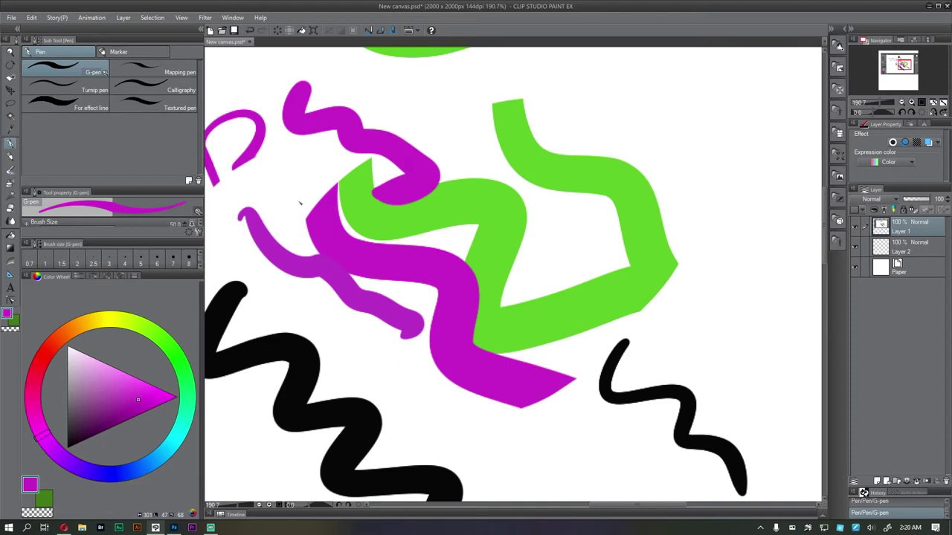
left_click_drag(283, 168, 335, 227)
mouse_move(430, 289)
left_mouse_down()
mouse_move(416, 312)
mouse_move(427, 357)
left_mouse_up()
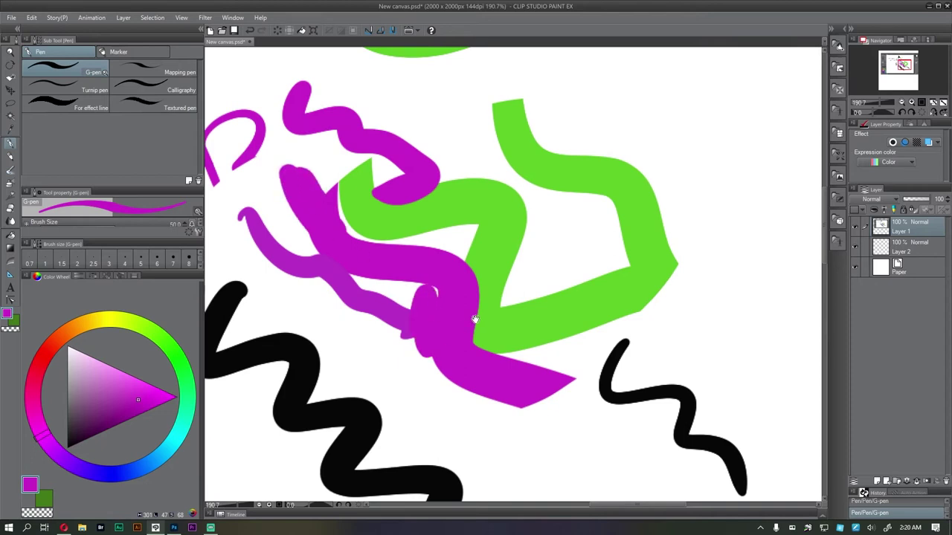
mouse_move(358, 246)
left_mouse_down()
mouse_move(393, 287)
mouse_move(382, 269)
left_mouse_up()
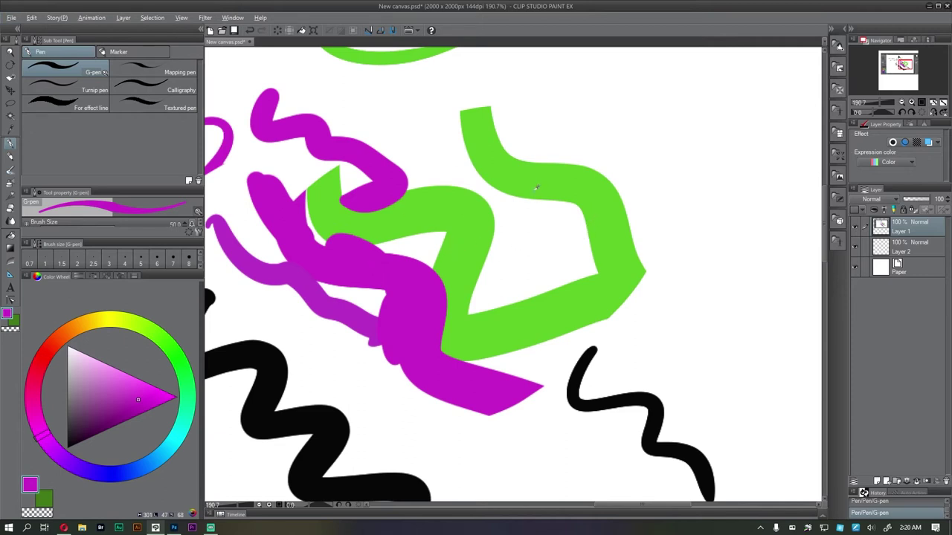
- Sample the bright green from the canvas while using the G-pen and draw a long wavy green stroke beside the green shape
left_click(576, 180, "alt")
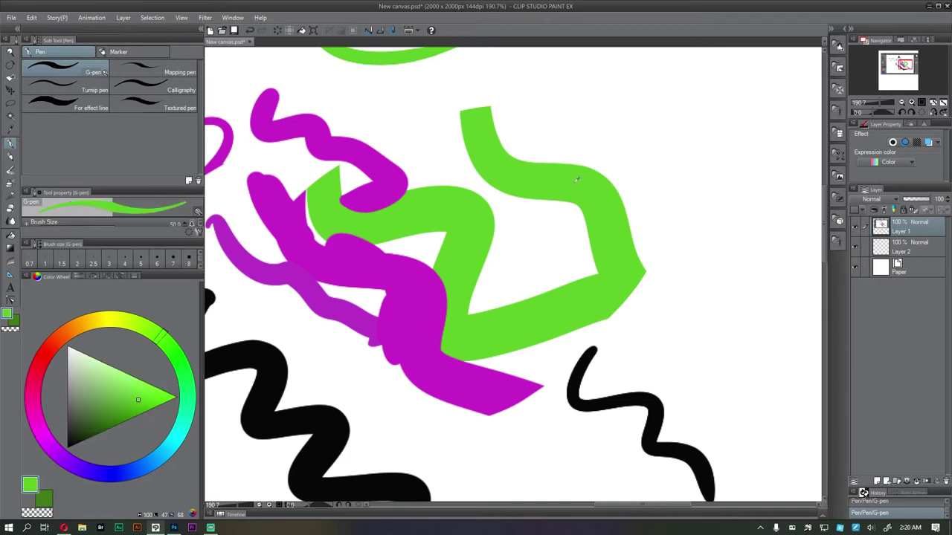
left_click_drag(628, 160, 484, 191)
mouse_move(499, 104)
left_mouse_down()
mouse_move(653, 338)
mouse_move(630, 240)
left_mouse_up()
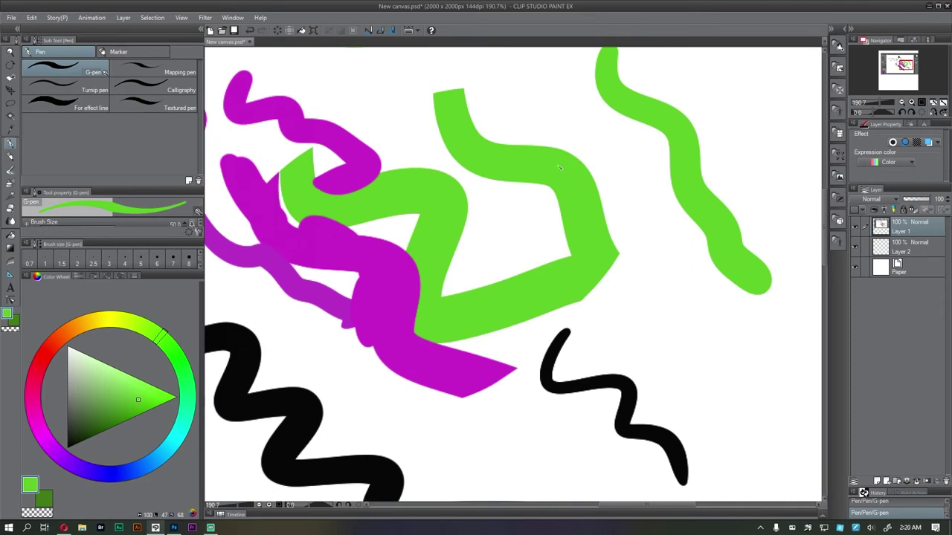
- Sample the bright purple while using the G-pen and draw a wavy purple stroke below the thick purple one
left_click(384, 277, "alt")
mouse_move(394, 279)
left_mouse_down()
mouse_move(402, 191)
mouse_move(448, 117)
left_mouse_up()
mouse_move(520, 232)
left_mouse_down()
mouse_move(525, 261)
mouse_move(743, 415)
left_mouse_up()
scroll(584, 276, "down", 4)
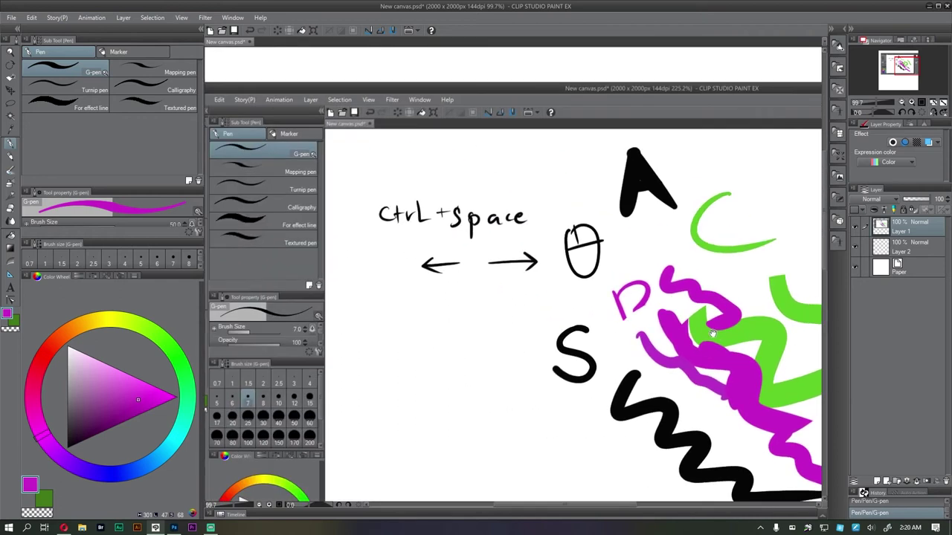
- Clear all contents of Layer 1 to leave an empty canvas
mouse_move(409, 152)
left_mouse_down()
mouse_move(357, 181)
mouse_move(388, 192)
left_mouse_up()
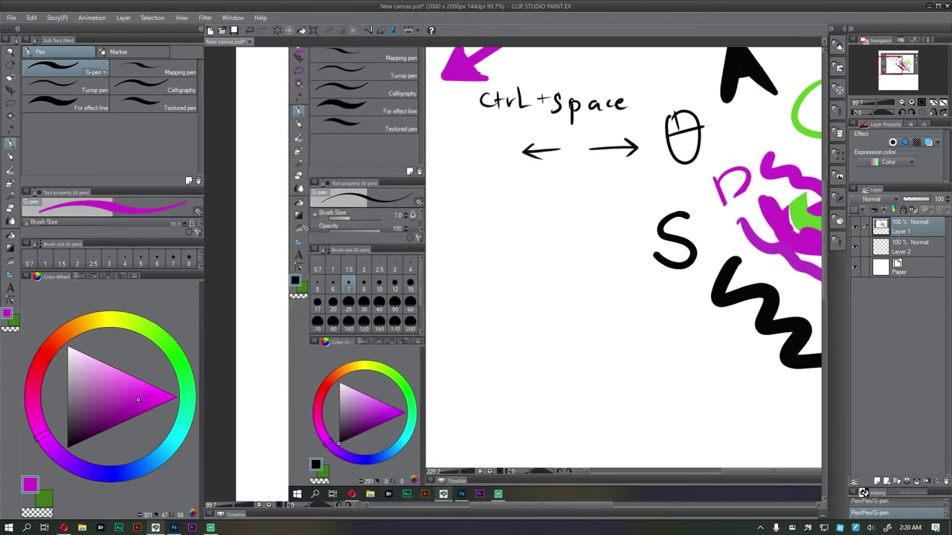
key("Delete")
left_click_drag(447, 216, 460, 265)
left_click_drag(430, 189, 449, 255)
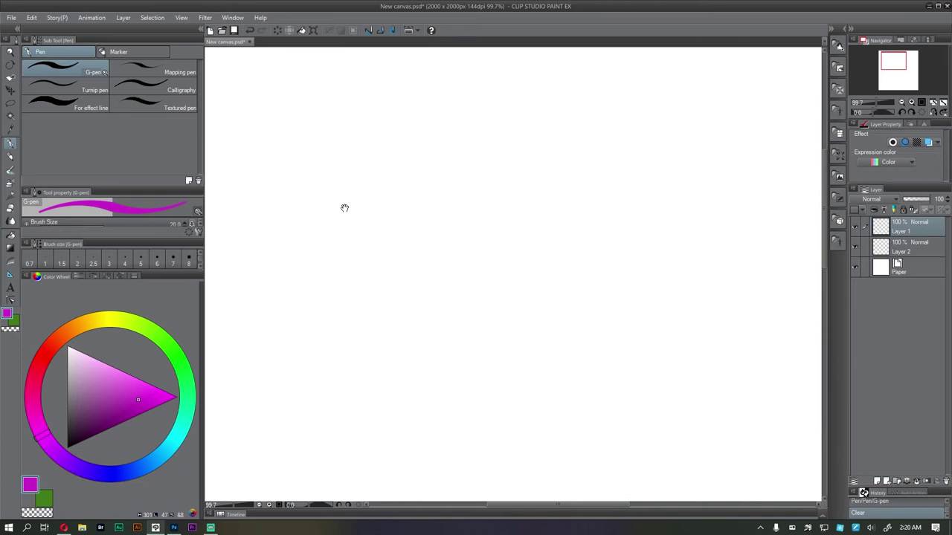
- Activate the Fill tool, paste the captured interface screenshot to examine its Fill icon up close, and clear the pasted layer's contents
left_click(12, 237)
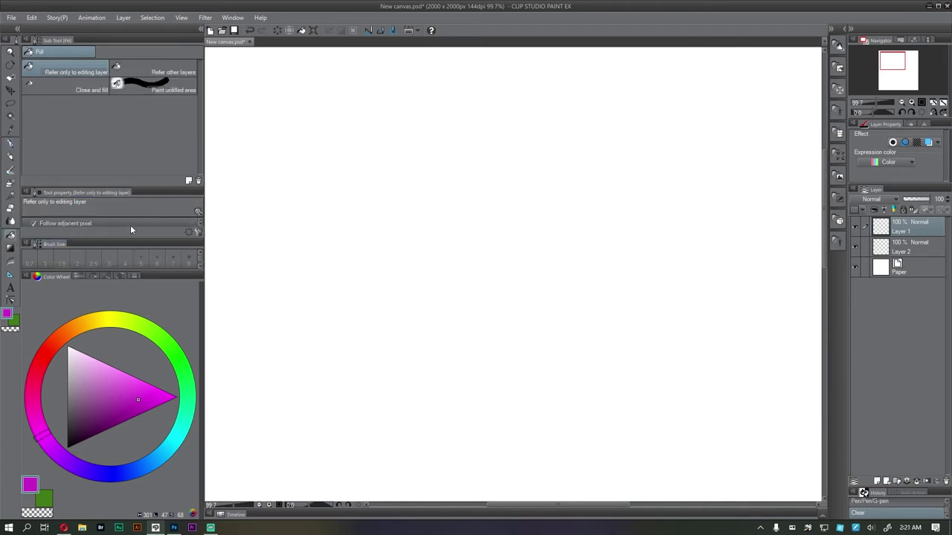
key("ctrl+v")
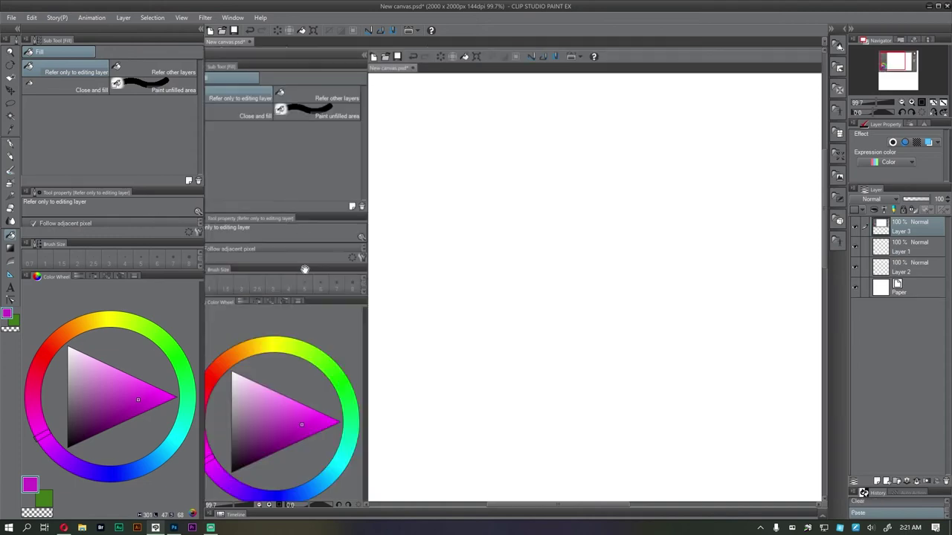
left_click_drag(402, 222, 432, 222)
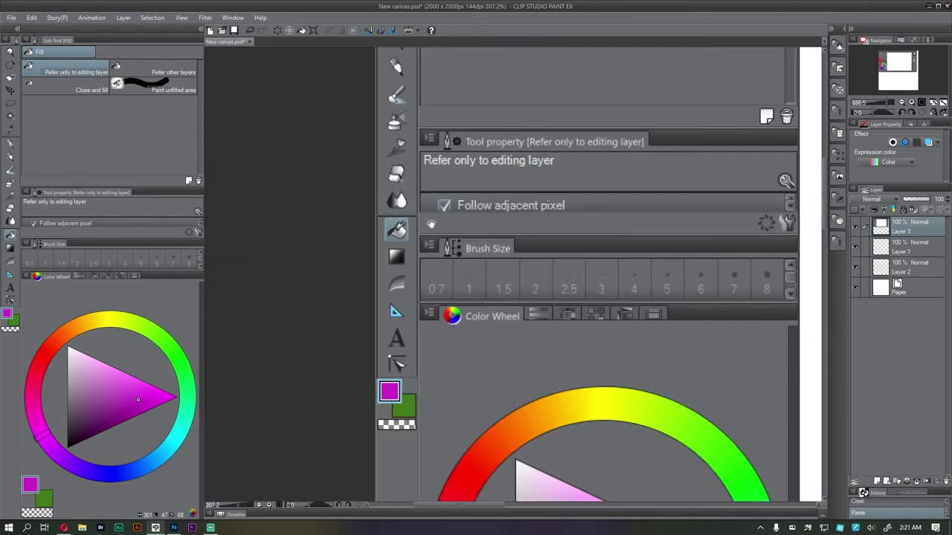
left_click_drag(513, 211, 395, 218)
left_click_drag(488, 221, 452, 221)
key("Delete")
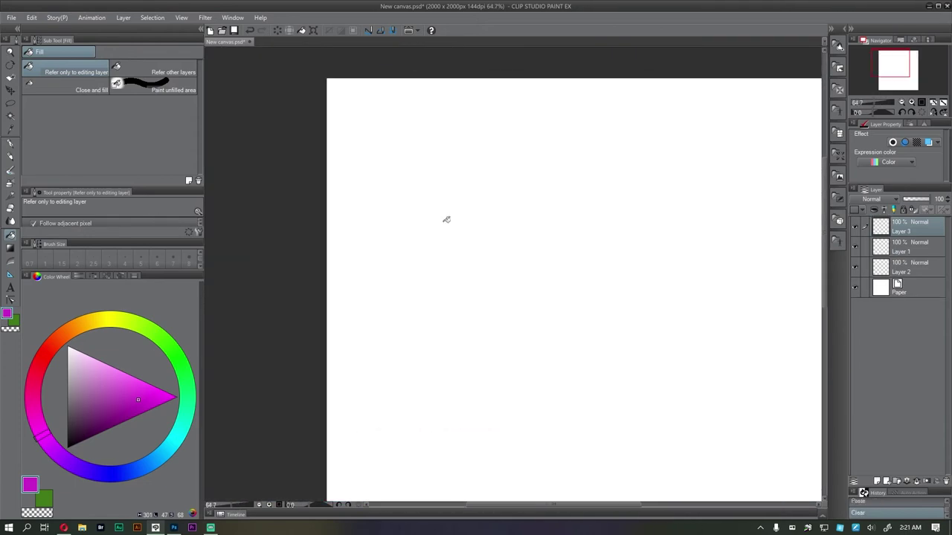
left_click_drag(437, 254, 414, 236)
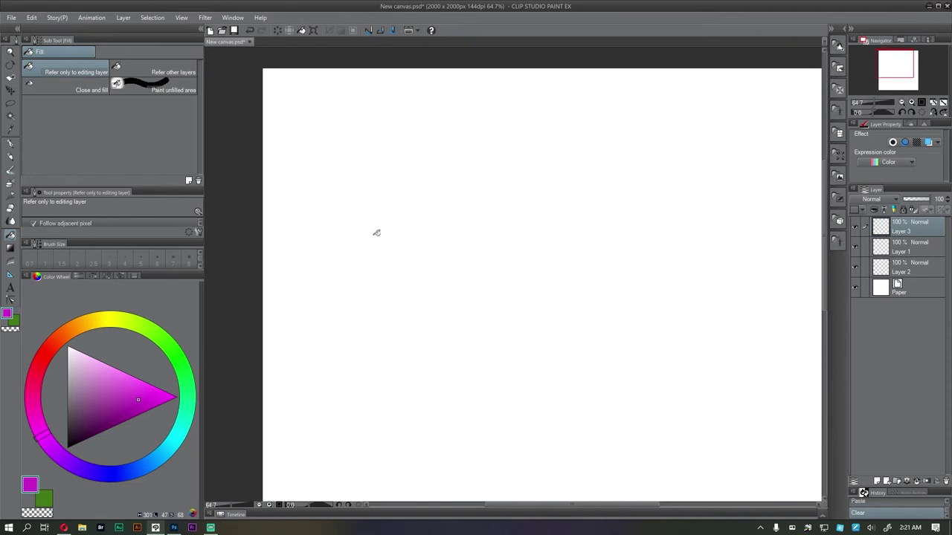
- Test-fill Layer 3 with purple and with green of hue 104, undoing each fill
left_click(395, 289)
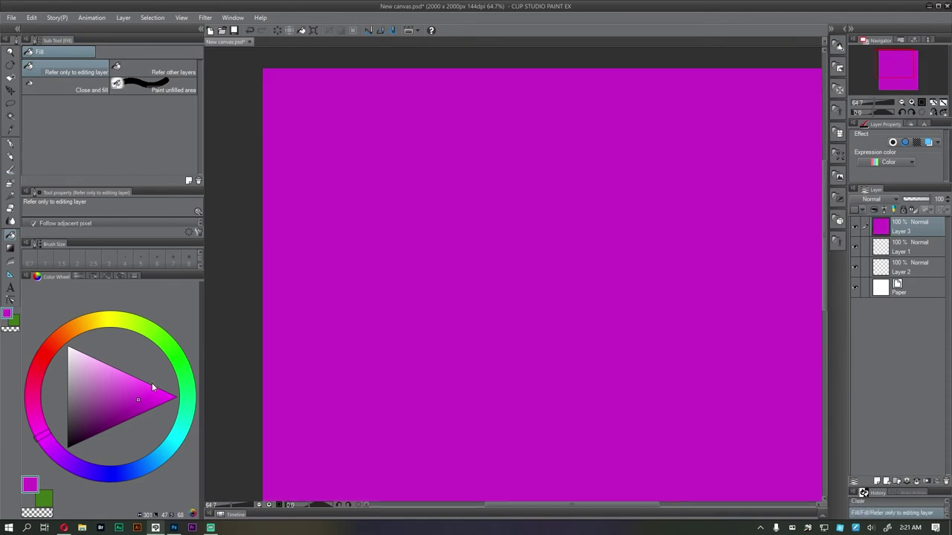
key("ctrl+z")
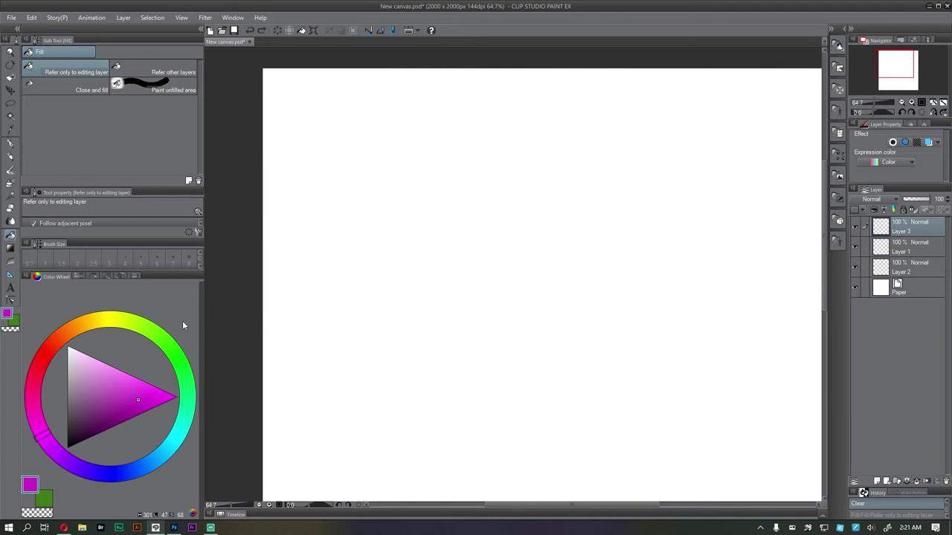
left_click(164, 343)
scroll(329, 319, "up", 1)
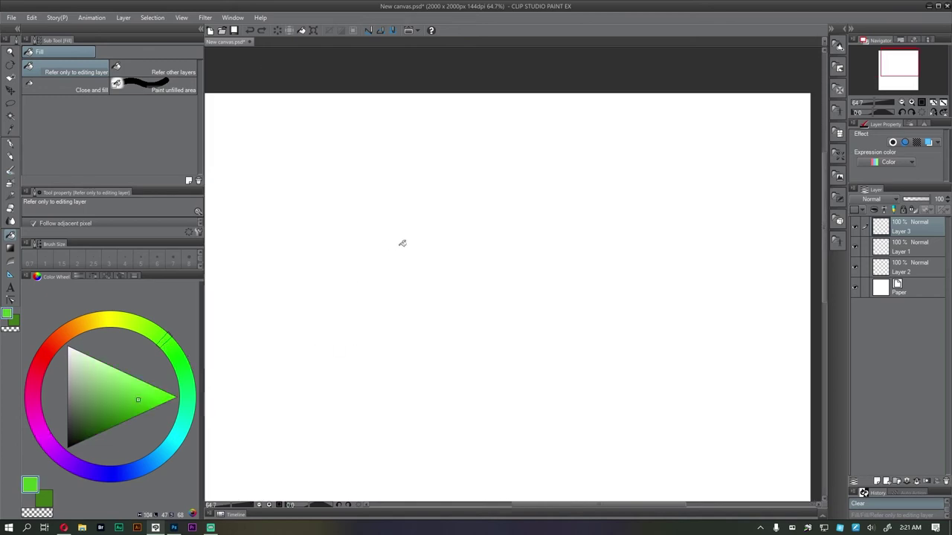
left_click(405, 372)
key("ctrl+z")
- Narrow the tool palette dock and test-fill Layer 3 with green and with orange of hue 22, undoing each fill
left_click_drag(205, 106, 176, 106)
left_click(383, 218)
key("ctrl+z")
left_click(52, 343)
left_click(466, 217)
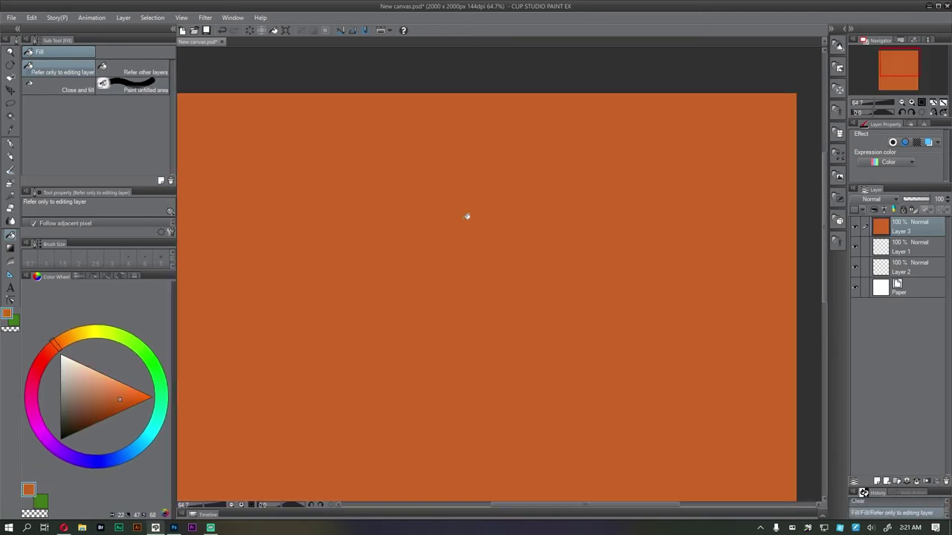
key("ctrl+z")
- Activate the Gradient tool with Foreground to background and enlarge the Tool property palette to show all its settings
left_click(10, 249)
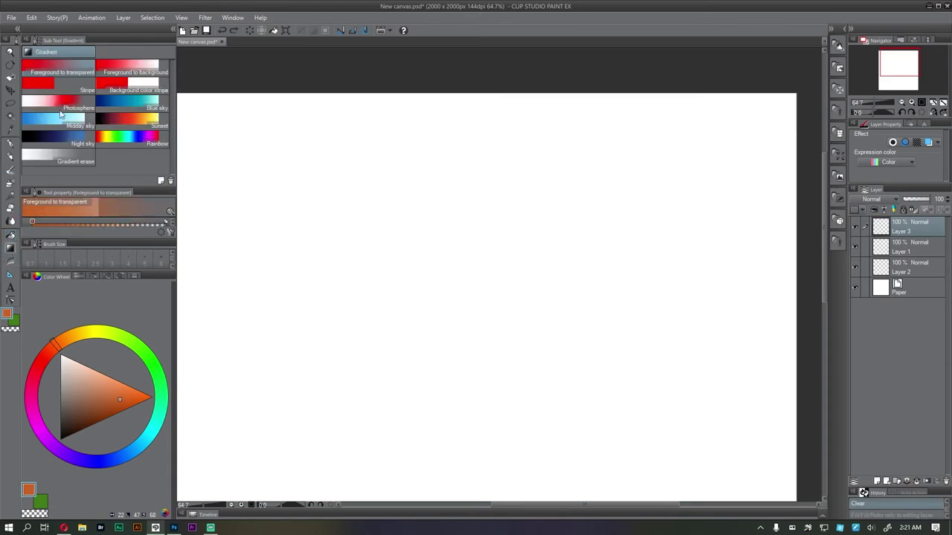
left_click(123, 71)
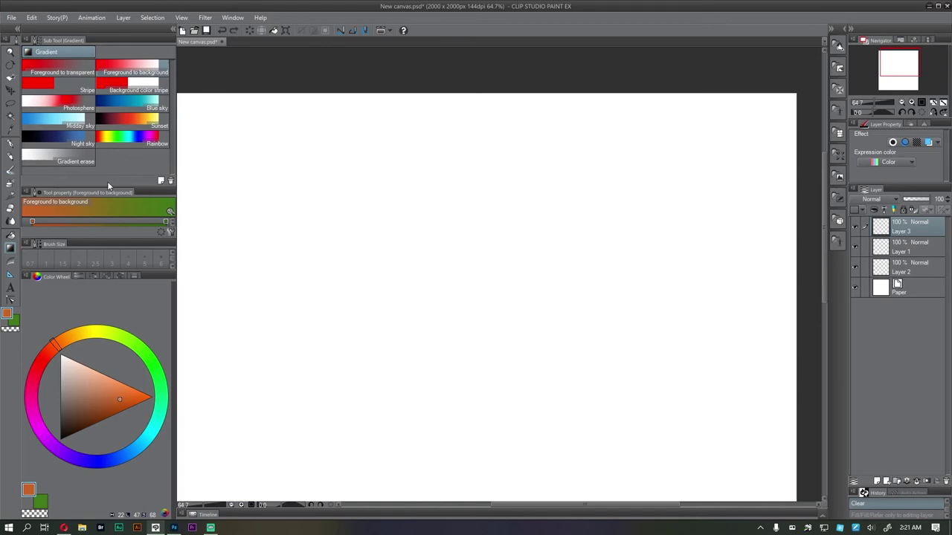
left_click_drag(108, 186, 108, 168)
left_click_drag(110, 239, 114, 330)
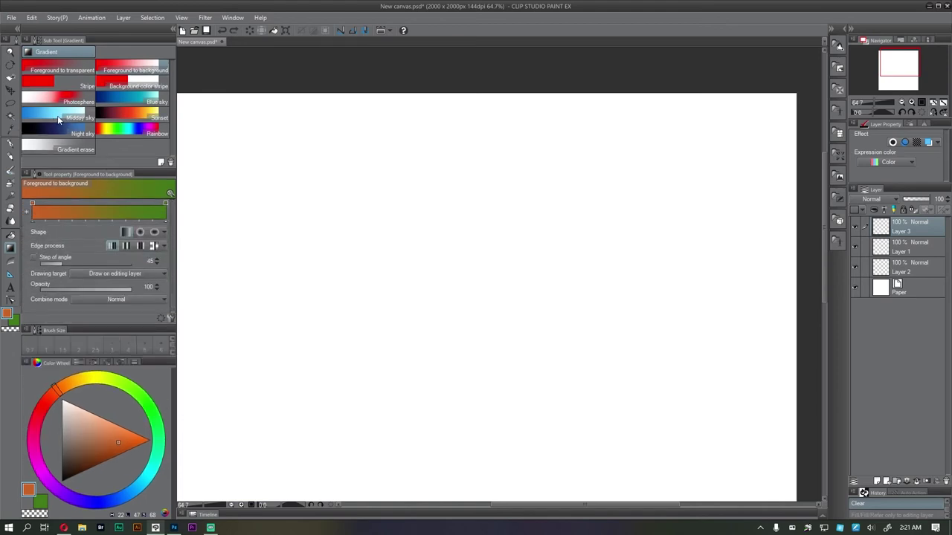
- Apply a diagonal Midday sky gradient across Layer 3, view the whole canvas, and undo the gradient
left_click(63, 118)
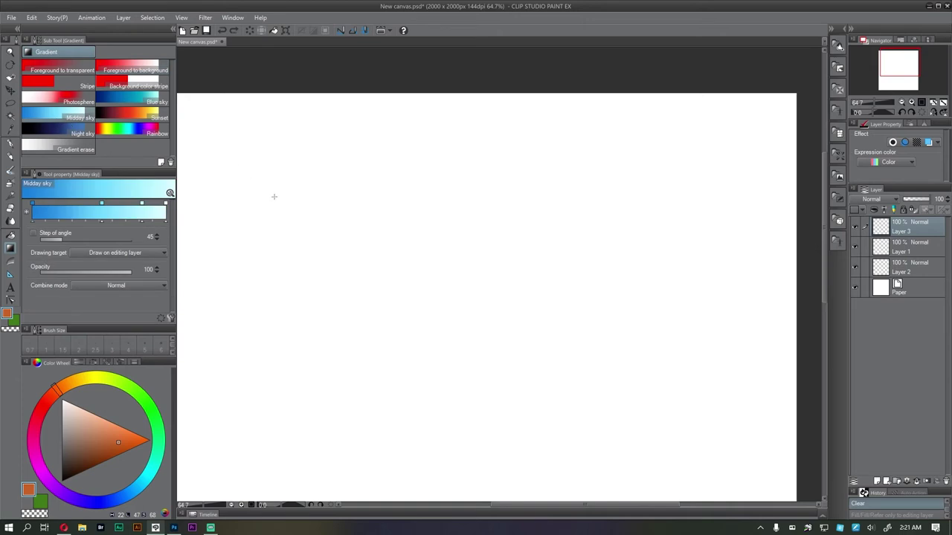
left_click_drag(264, 168, 567, 378)
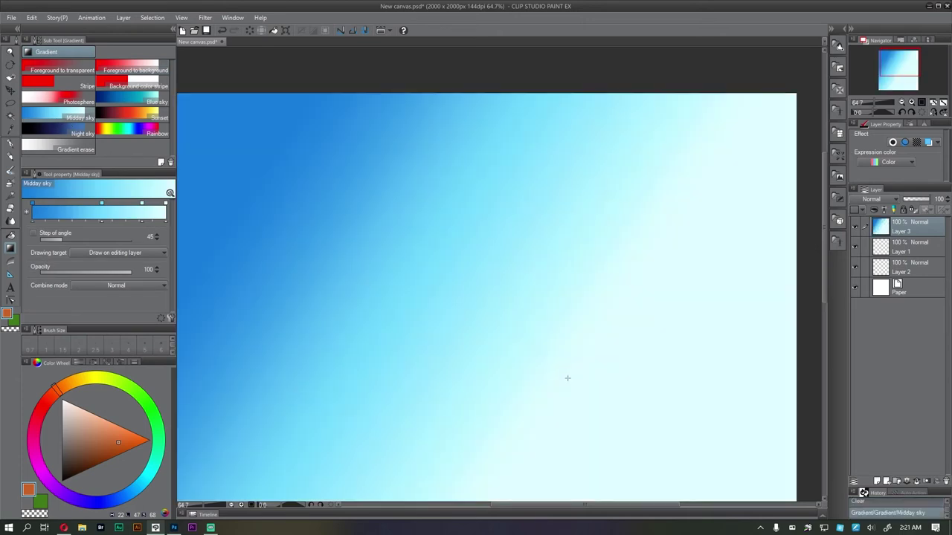
scroll(537, 314, "down", 3)
left_click_drag(523, 308, 488, 216)
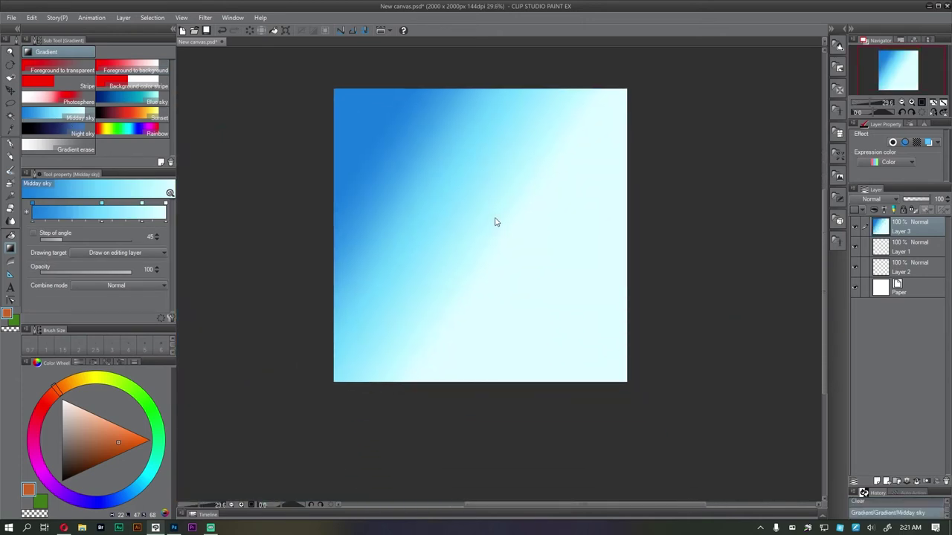
key("ctrl+z")
- Try the Midday sky gradient horizontally and then vertically from the canvas top downward, undoing each one
left_click_drag(324, 240, 607, 246)
key("ctrl+z")
left_click_drag(470, 87, 460, 351)
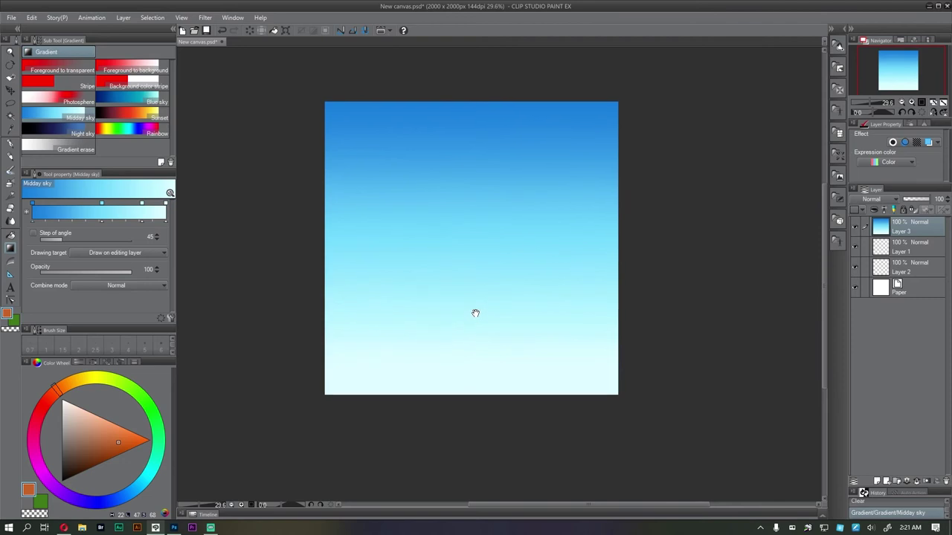
key("ctrl+z")
- Choose the Sunset gradient, apply it vertically down the canvas, and undo it
left_click(165, 116)
left_click_drag(426, 139, 407, 342)
key("ctrl+z")
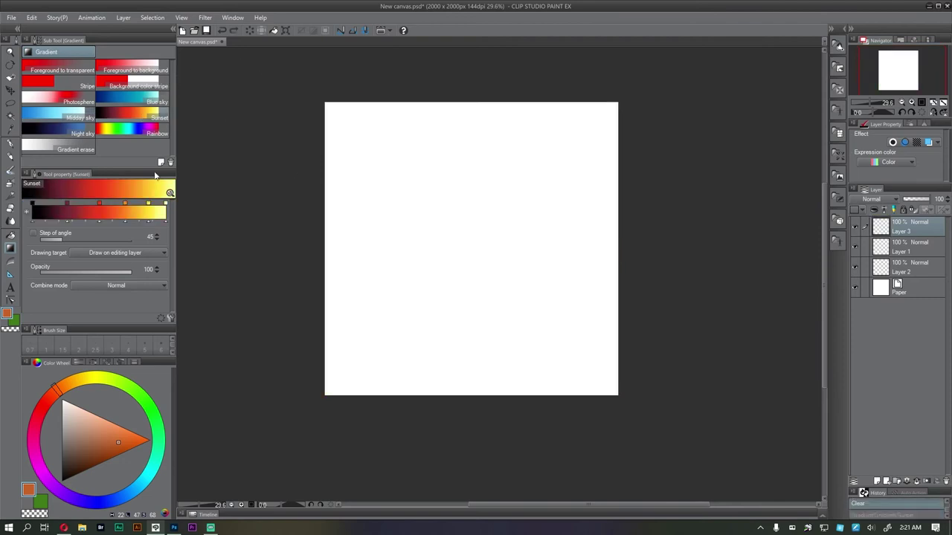
- Set the drawing target to Create gradient layer and try a horizontal Sunset gradient across the canvas, undoing it
left_click(126, 253)
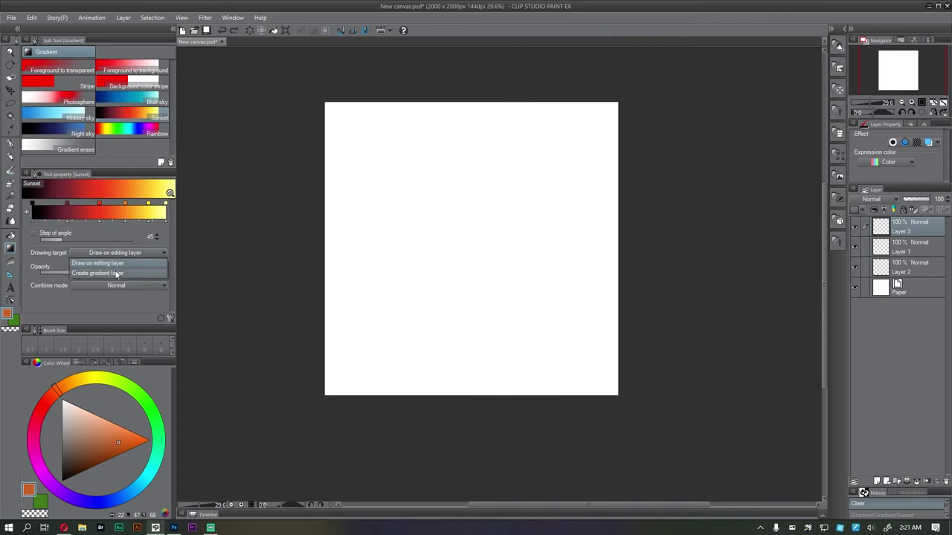
left_click(129, 274)
left_click_drag(364, 229, 560, 233)
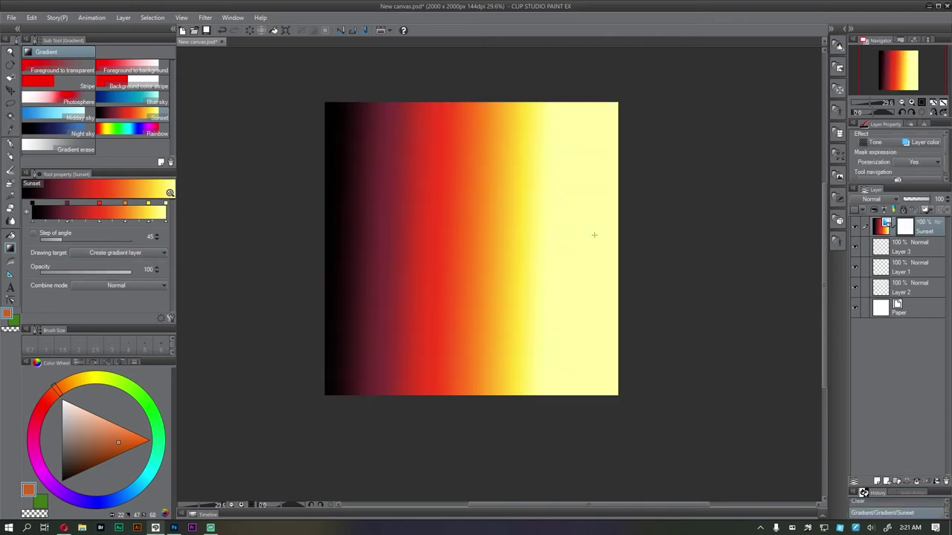
key("ctrl+z")
left_click_drag(378, 208, 326, 216)
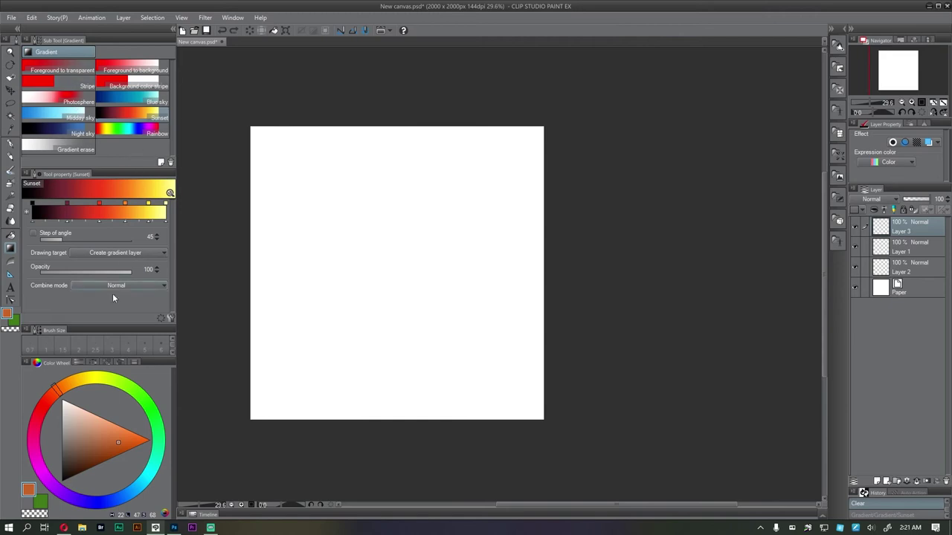
- Show the Contour line paint settings, and draw a closed green oval outline with the G-pen at size 50 and hue 93
left_click(13, 263)
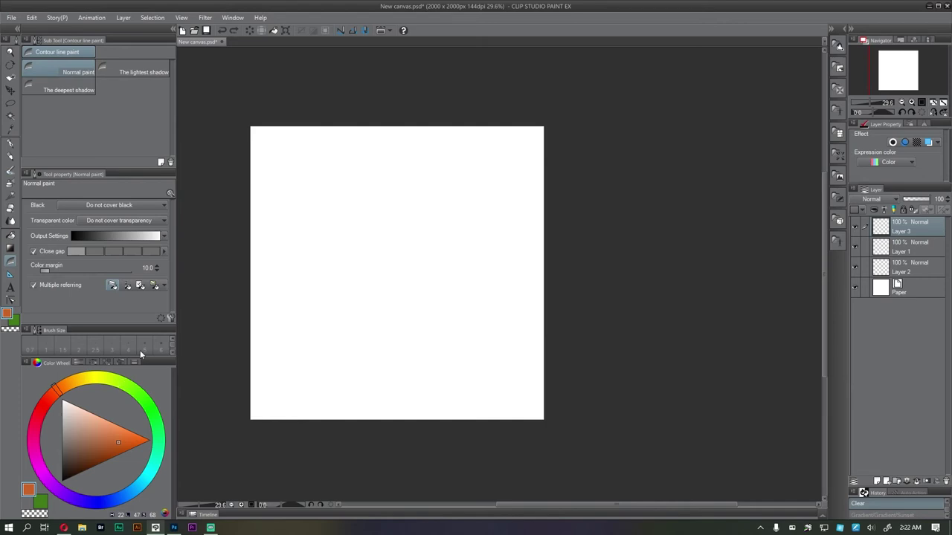
key("p")
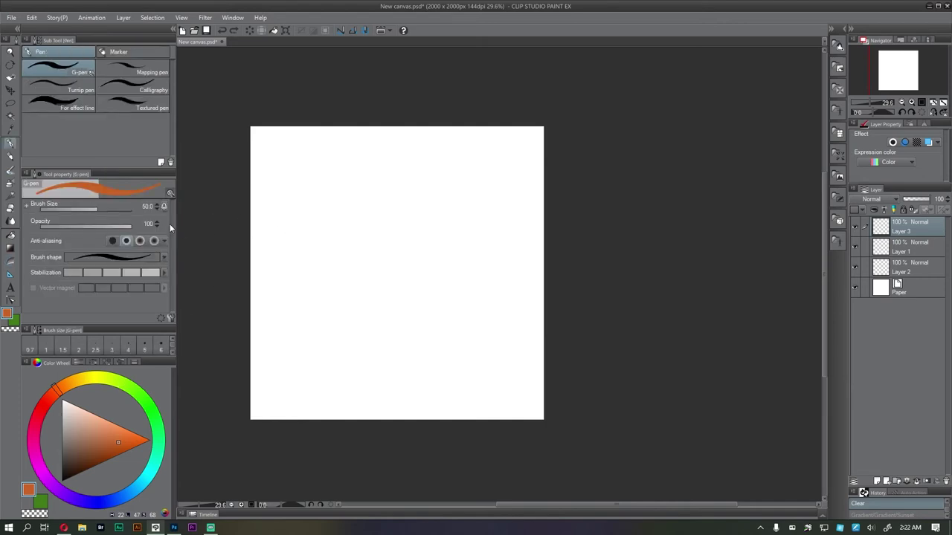
left_click(134, 394)
mouse_move(345, 334)
left_mouse_down()
mouse_move(334, 219)
mouse_move(421, 186)
mouse_move(451, 263)
mouse_move(412, 350)
mouse_move(362, 368)
mouse_move(341, 331)
left_mouse_up()
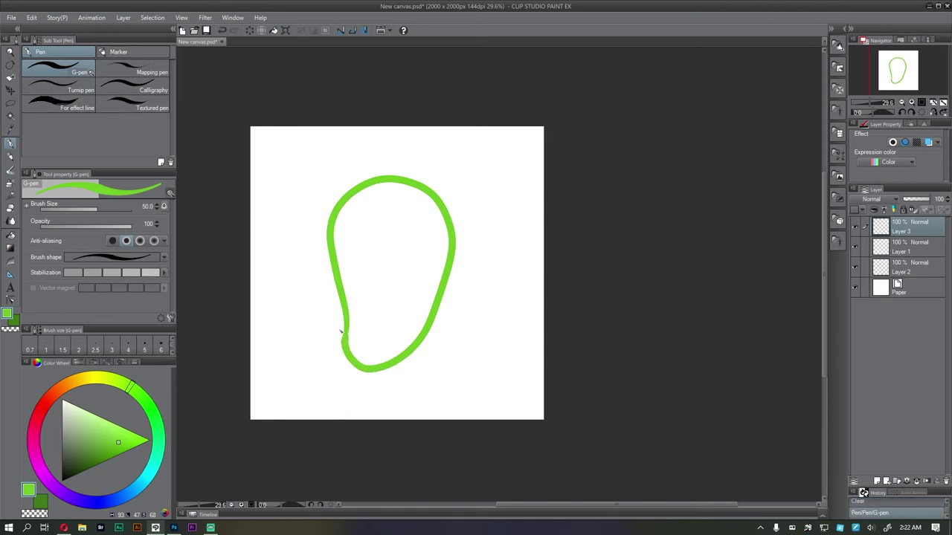
- Draw a closed purple dome outline of hue 297 inside the upper half of the green shape, undoing a stroke and redrawing it
left_click(51, 474)
mouse_move(331, 262)
left_mouse_down()
mouse_move(377, 192)
mouse_move(429, 211)
mouse_move(445, 256)
mouse_move(342, 211)
mouse_move(378, 185)
mouse_move(440, 208)
mouse_move(453, 240)
mouse_move(448, 268)
mouse_move(336, 266)
left_mouse_up()
key("ctrl+z")
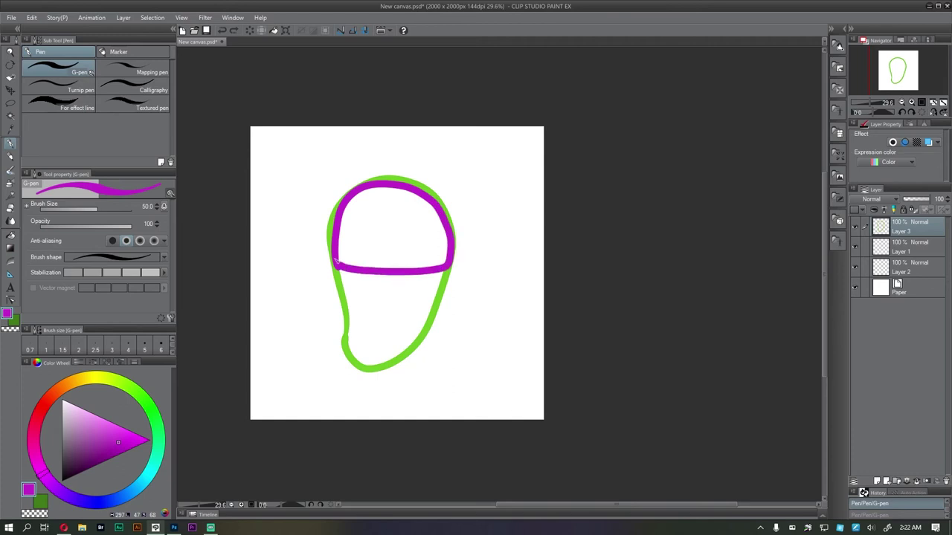
left_click_drag(232, 229, 227, 231)
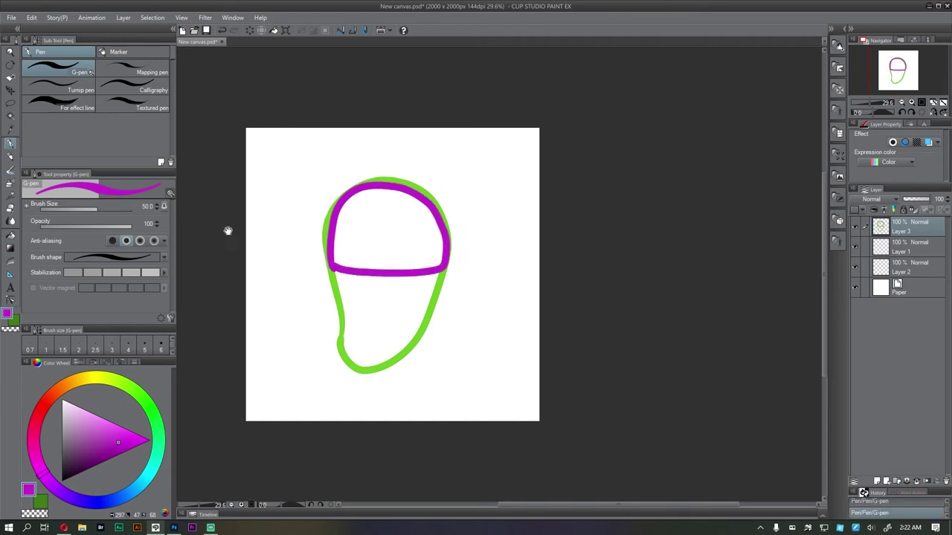
- Fill the areas inside the purple and green outlines using Contour line paint with Normal paint, undoing the first attempt
left_click(11, 259)
left_click_drag(350, 240, 362, 328)
key("ctrl+z")
left_click_drag(383, 253, 422, 295)
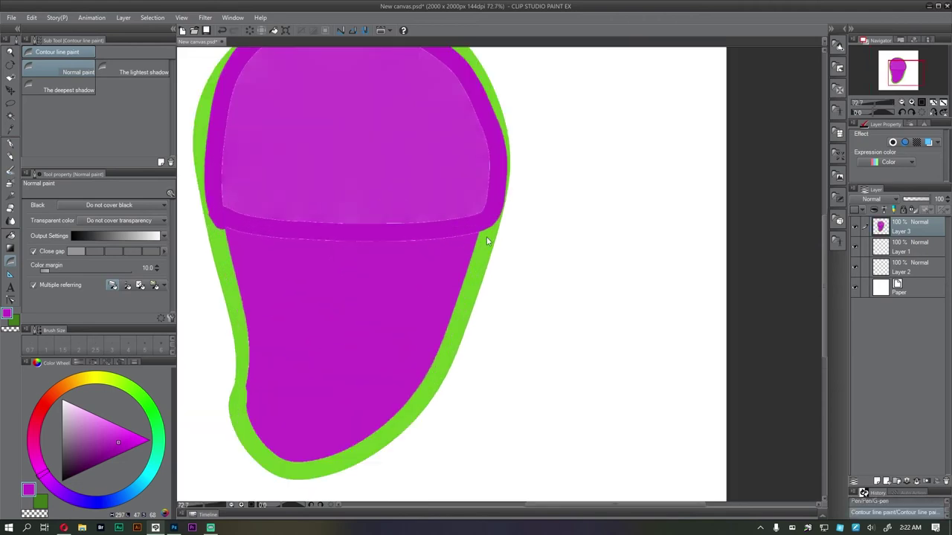
- Undo the contour paint fills and the purple dome outline, leaving only the green outline
key("ctrl+z")
key("ctrl+z")
key("ctrl+y")
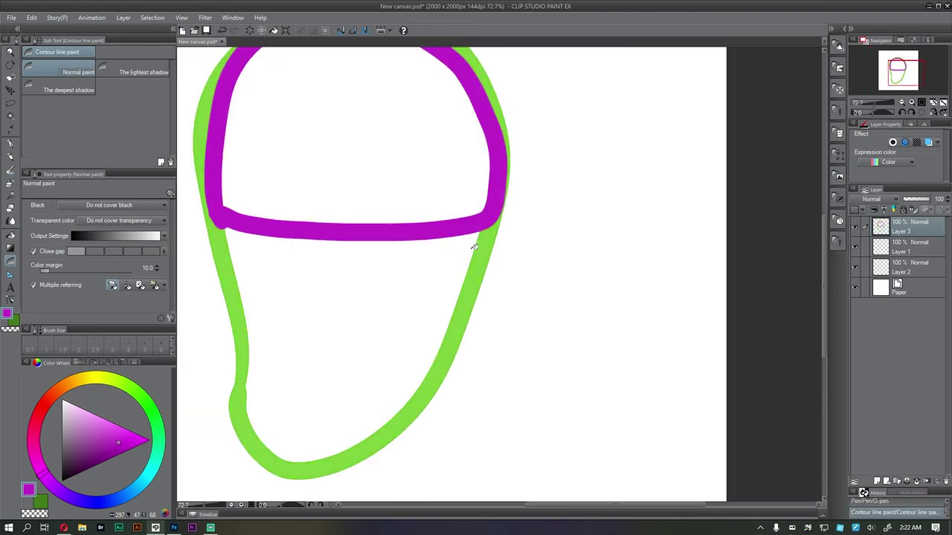
left_click(473, 248)
key("ctrl+z")
key("ctrl+z")
key("ctrl+z")
left_click_drag(366, 223, 388, 280)
- Draw an open purple arch inside the upper half of the green outline with the G-pen at size 50, redoing the first stroke
left_click(10, 143)
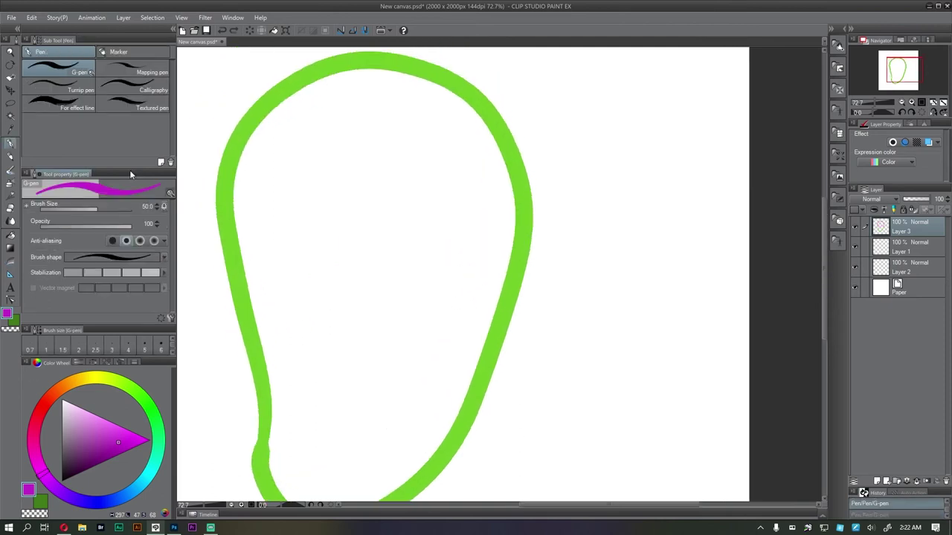
mouse_move(237, 290)
left_mouse_down()
mouse_move(246, 142)
mouse_move(282, 85)
mouse_move(358, 65)
mouse_move(413, 73)
mouse_move(481, 125)
mouse_move(503, 168)
left_mouse_up()
key("ctrl+z")
mouse_move(241, 268)
left_mouse_down()
mouse_move(235, 183)
mouse_move(256, 139)
mouse_move(308, 93)
mouse_move(390, 75)
mouse_move(456, 95)
mouse_move(496, 147)
mouse_move(502, 285)
mouse_move(517, 235)
mouse_move(515, 193)
mouse_move(484, 165)
mouse_move(513, 161)
left_mouse_up()
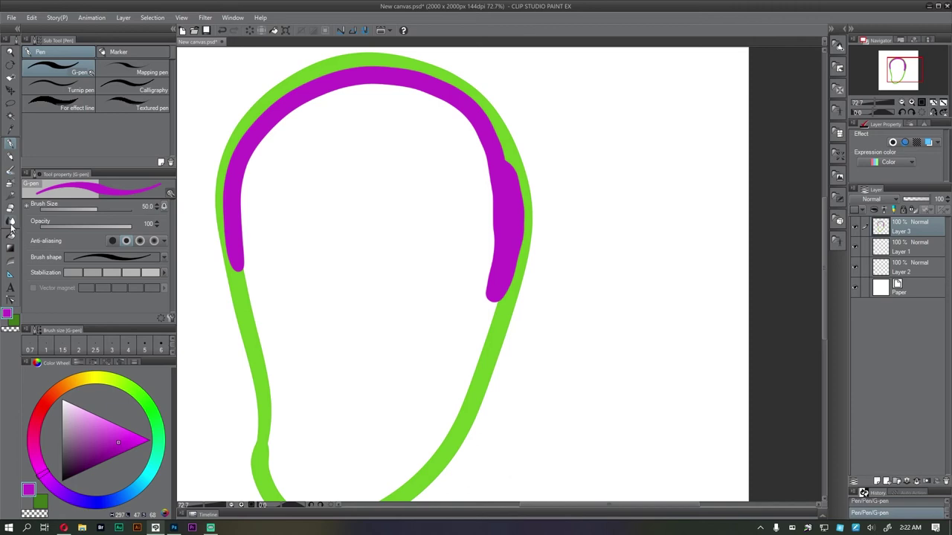
- Try filling the area inside the open purple arch with Contour line paint's Normal paint, undoing the fills
left_click(11, 262)
left_click(311, 201)
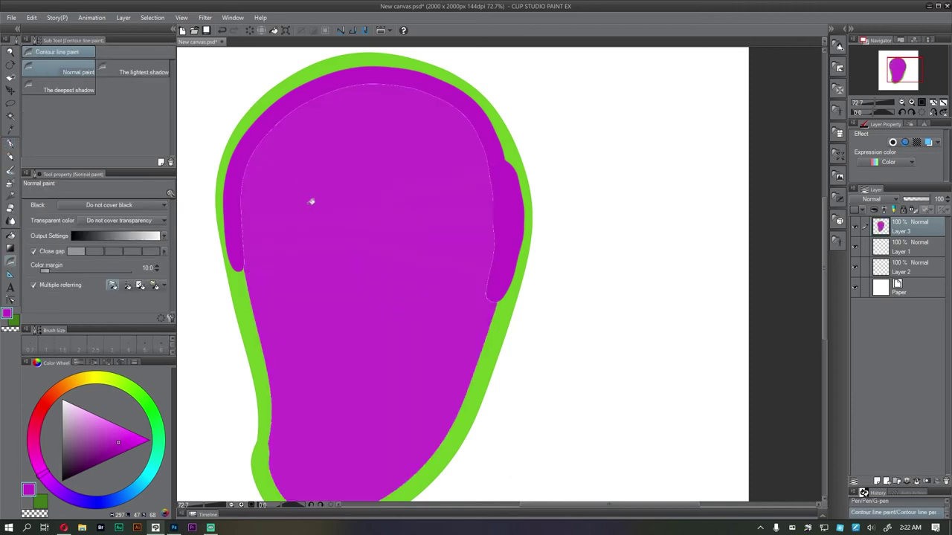
key("ctrl+z")
left_click(238, 205)
key("ctrl+z")
left_click(240, 247)
key("ctrl+y")
key("ctrl+y")
key("ctrl+z")
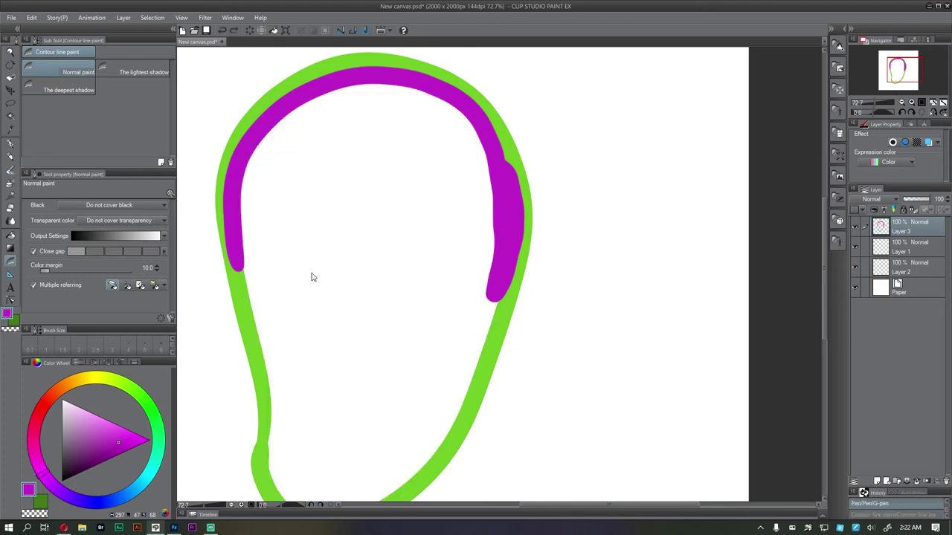
- Repeat the Normal paint fill inside the green outline, comparing it with undo and redo, and undo the fill and the purple arch
scroll(345, 257, "down", 2)
left_click(415, 226)
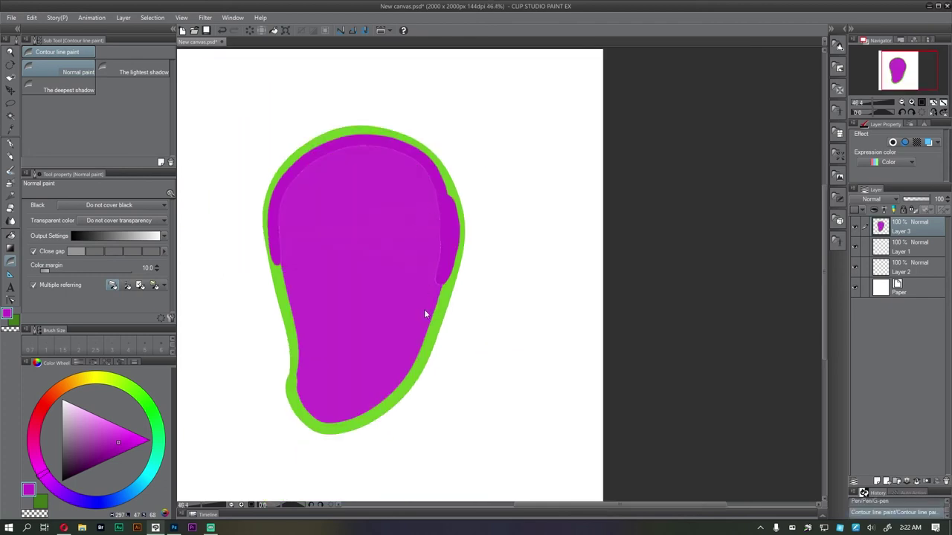
key("ctrl+z")
key("ctrl+z")
left_click_drag(431, 351, 438, 285)
key("ctrl+y")
key("ctrl+y")
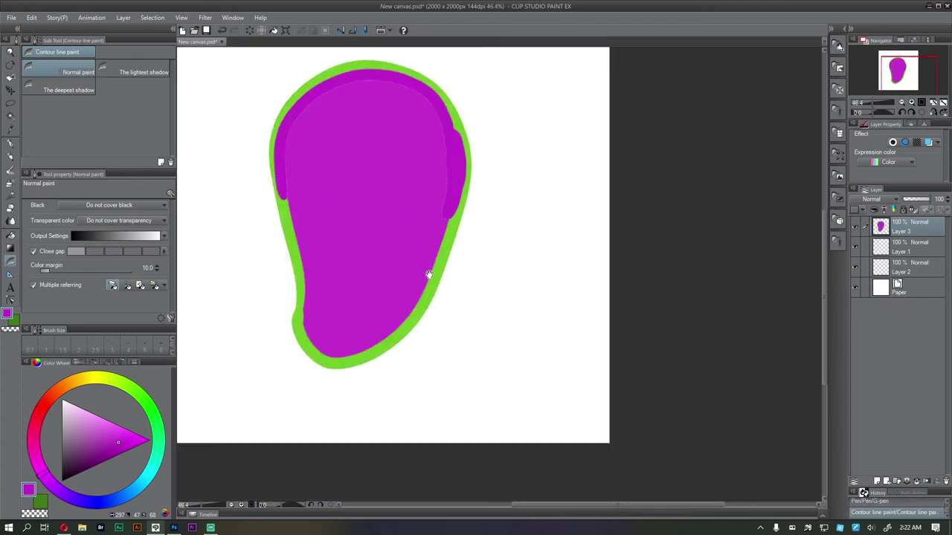
key("ctrl+z")
key("ctrl+z")
key("ctrl+z")
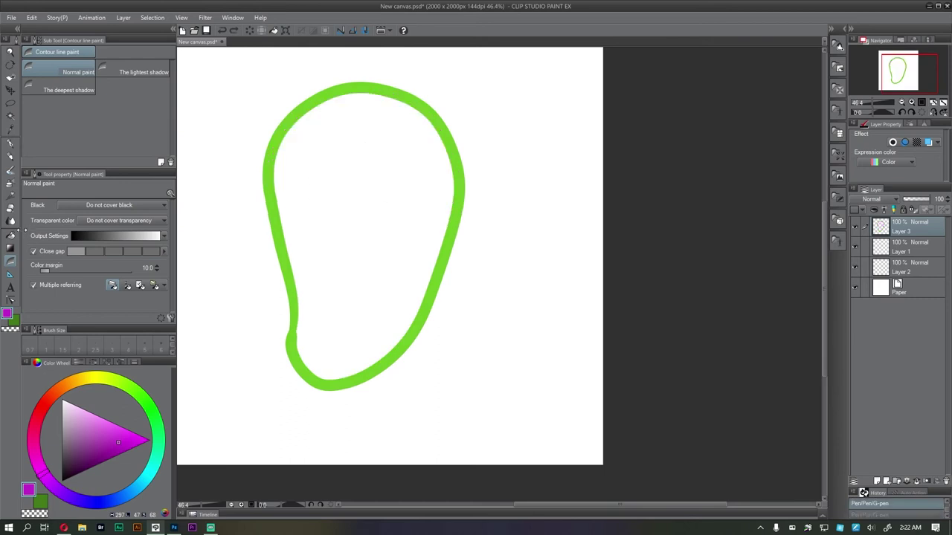
- Clear the layer and draw an oval outline with the size 50 G-pen, using a purple upper arch and a hue 130 green lower curve
key("Delete")
key("p")
mouse_move(270, 255)
left_mouse_down()
mouse_move(329, 107)
mouse_move(414, 158)
mouse_move(417, 246)
left_mouse_up()
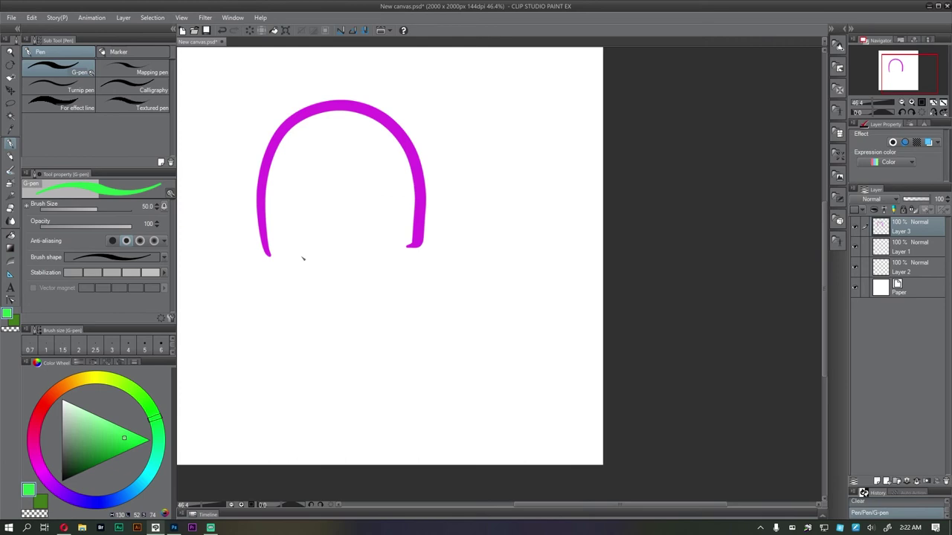
mouse_move(268, 254)
left_mouse_down()
mouse_move(289, 302)
mouse_move(350, 338)
mouse_move(408, 284)
mouse_move(417, 238)
left_mouse_up()
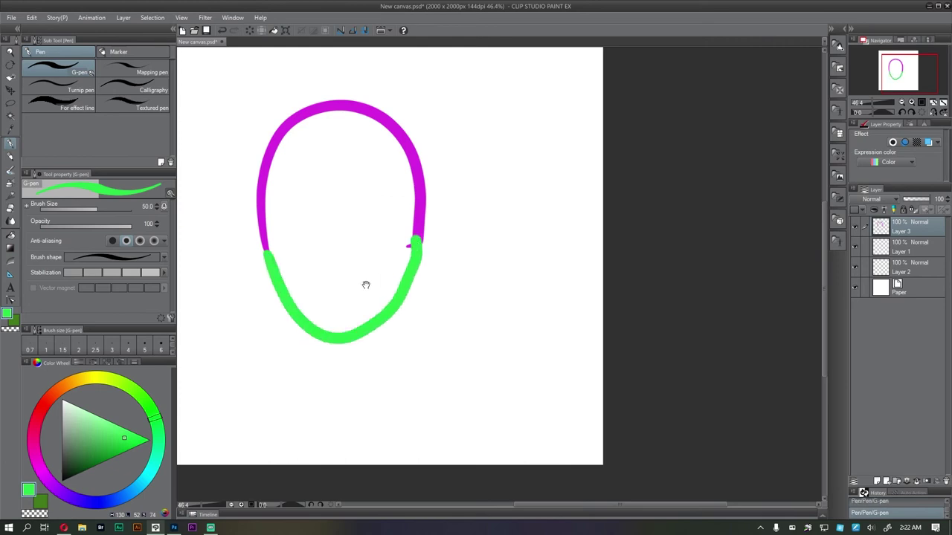
- Thicken the oval's lower part with green strokes and its upper part with the sampled purple
mouse_move(269, 271)
left_mouse_down()
mouse_move(415, 276)
mouse_move(329, 294)
mouse_move(423, 291)
mouse_move(293, 298)
mouse_move(408, 298)
mouse_move(289, 296)
mouse_move(292, 313)
mouse_move(302, 308)
mouse_move(325, 331)
mouse_move(366, 331)
left_mouse_up()
left_click(268, 171, "alt")
mouse_move(269, 168)
left_mouse_down()
mouse_move(366, 126)
mouse_move(390, 130)
mouse_move(297, 129)
mouse_move(319, 117)
mouse_move(401, 139)
mouse_move(266, 167)
mouse_move(384, 137)
mouse_move(282, 149)
left_mouse_up()
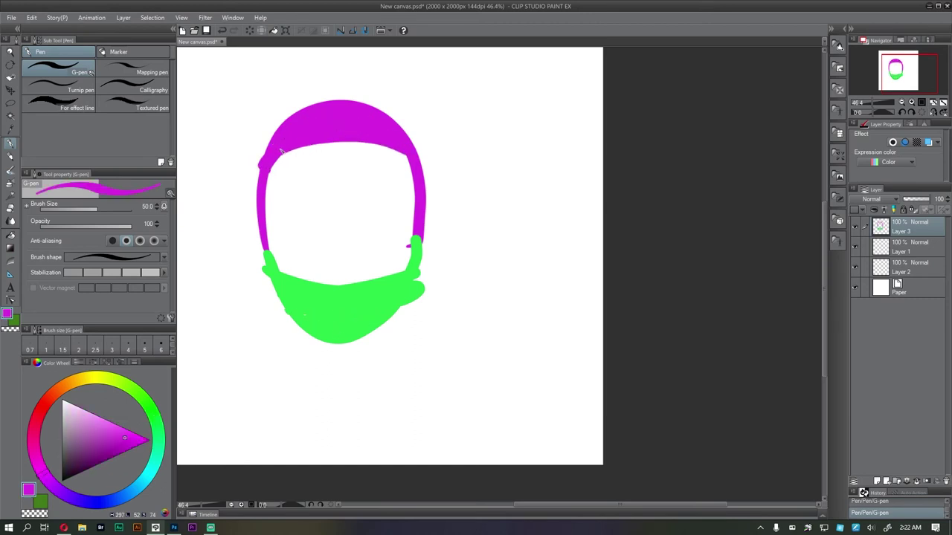
- Try filling the empty middle of the purple and green oval with Normal paint, undoing each attempt
left_click(10, 260)
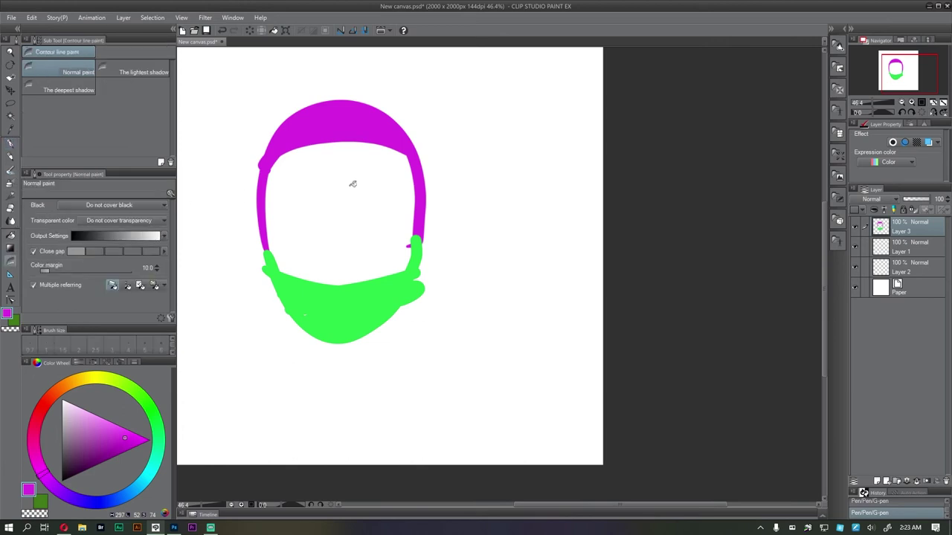
left_click(342, 184)
left_click_drag(345, 233, 333, 248)
key("ctrl+z")
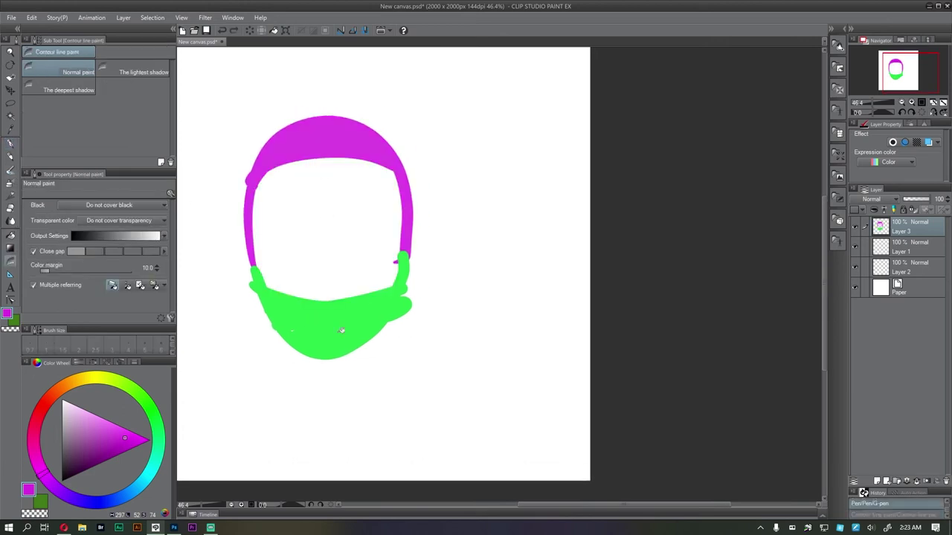
left_click(329, 233)
scroll(333, 236, "up", 3)
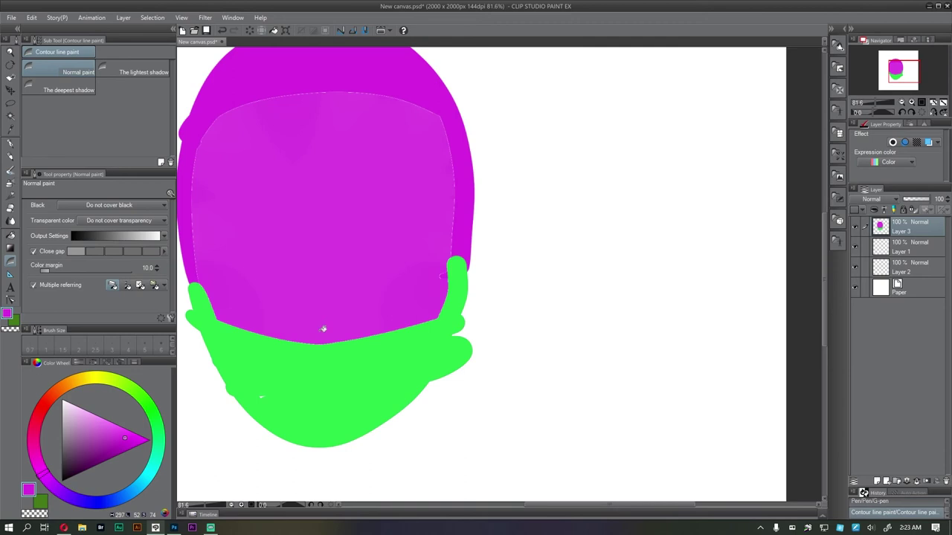
key("ctrl+z")
- Fill the oval's empty middle using The deepest shadow contour line paint and inspect the fill's edges
left_click(94, 91)
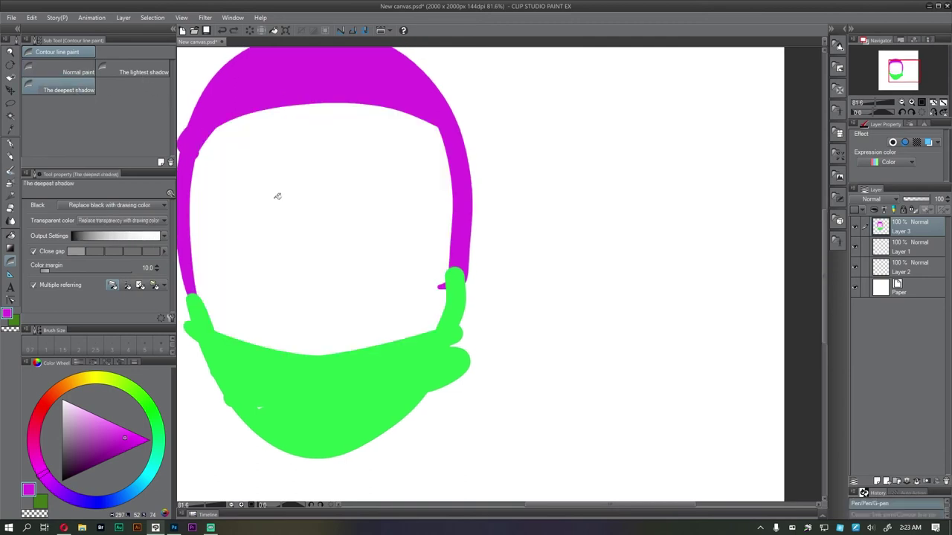
left_click(302, 231)
scroll(330, 372, "up", 3)
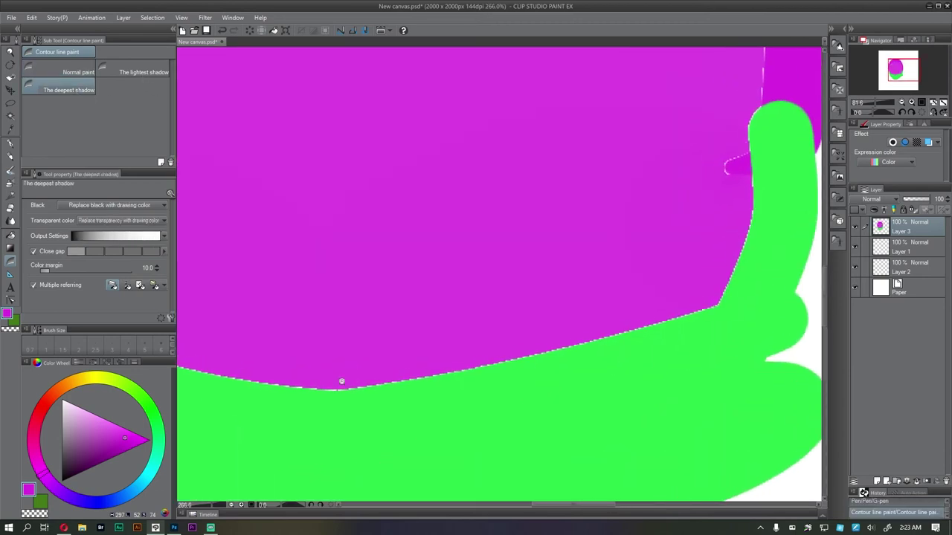
scroll(368, 360, "down", 5)
scroll(339, 364, "down", 1)
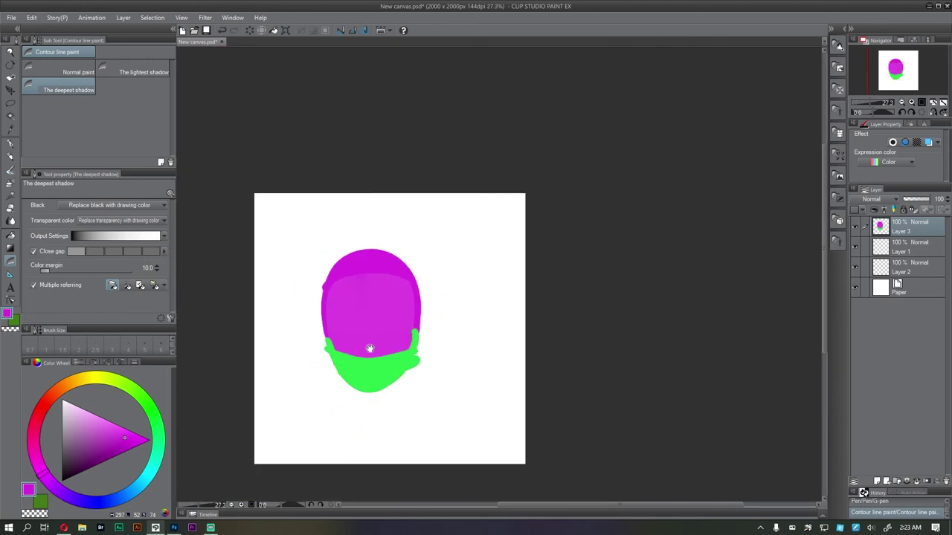
scroll(370, 346, "up", 3)
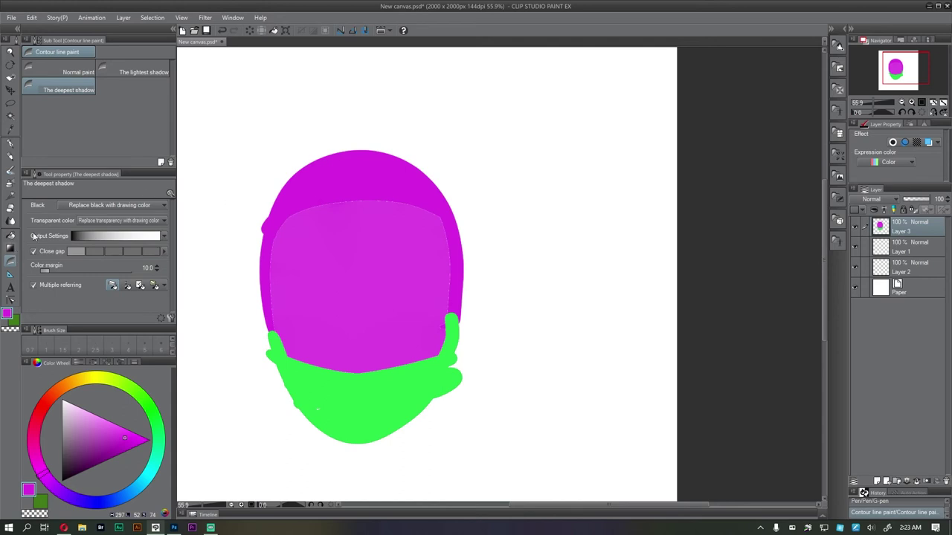
- Clear the layer and display the Figure tool's Direct draw sub tools, narrowing the tool palettes
left_click(10, 247)
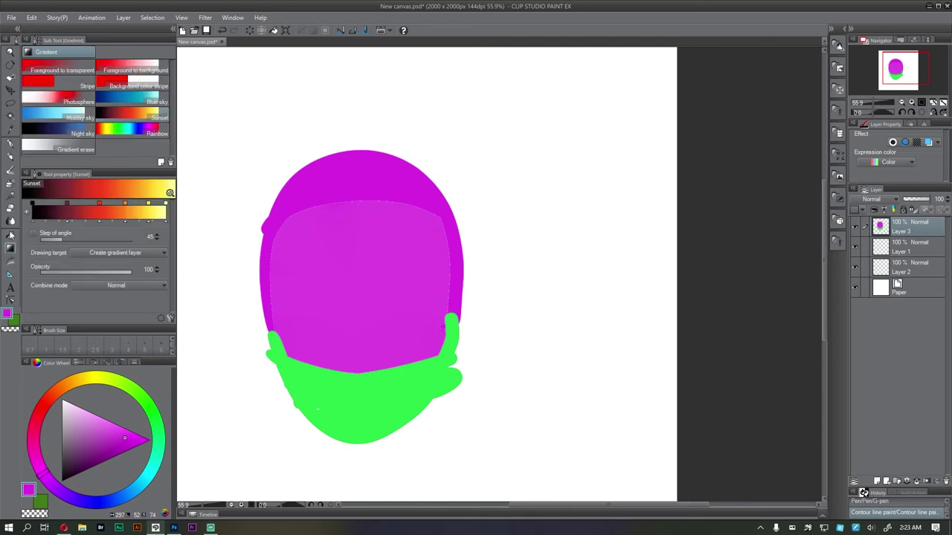
left_click(10, 235)
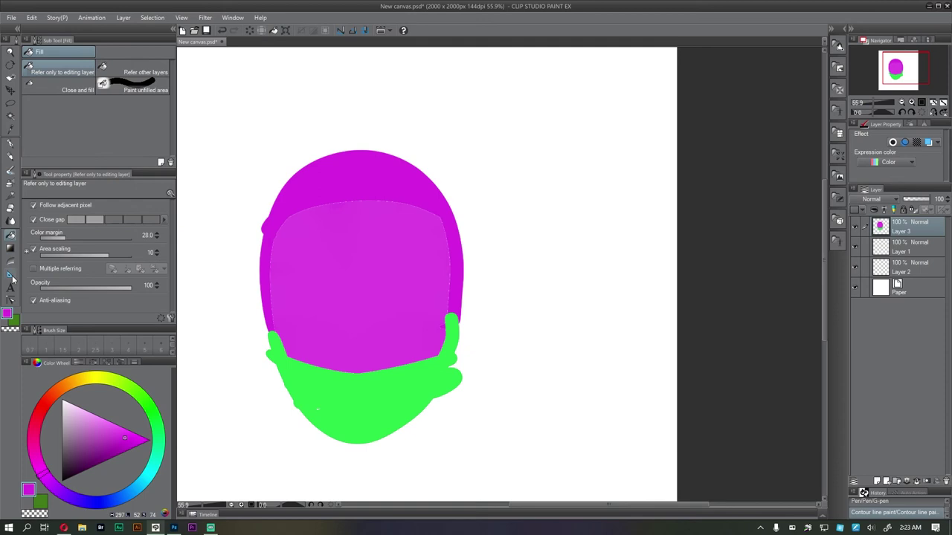
key("Delete")
left_click(10, 275)
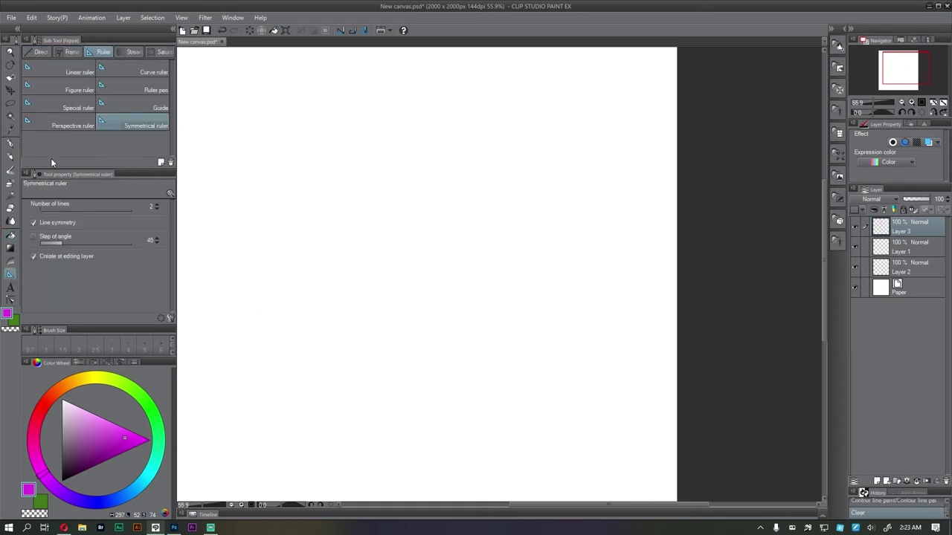
left_click_drag(175, 220, 140, 220)
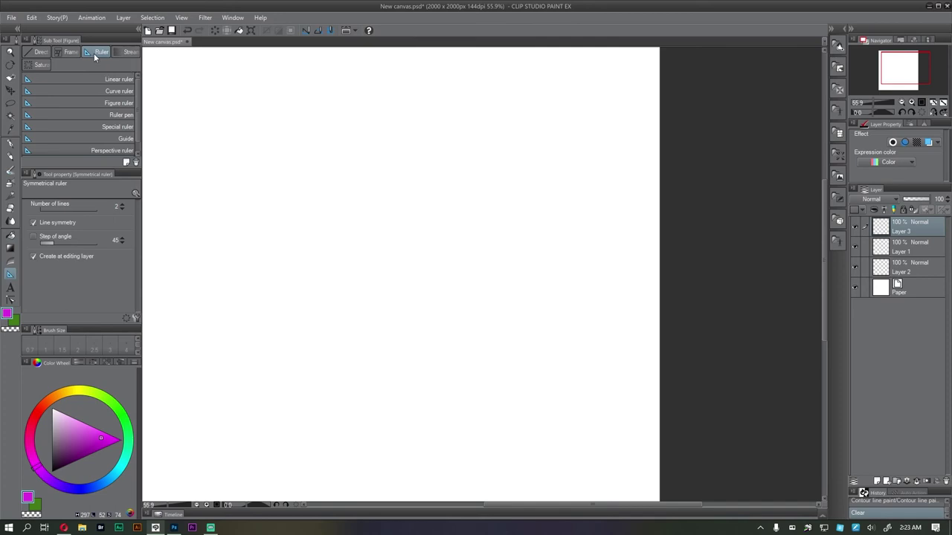
left_click(40, 53)
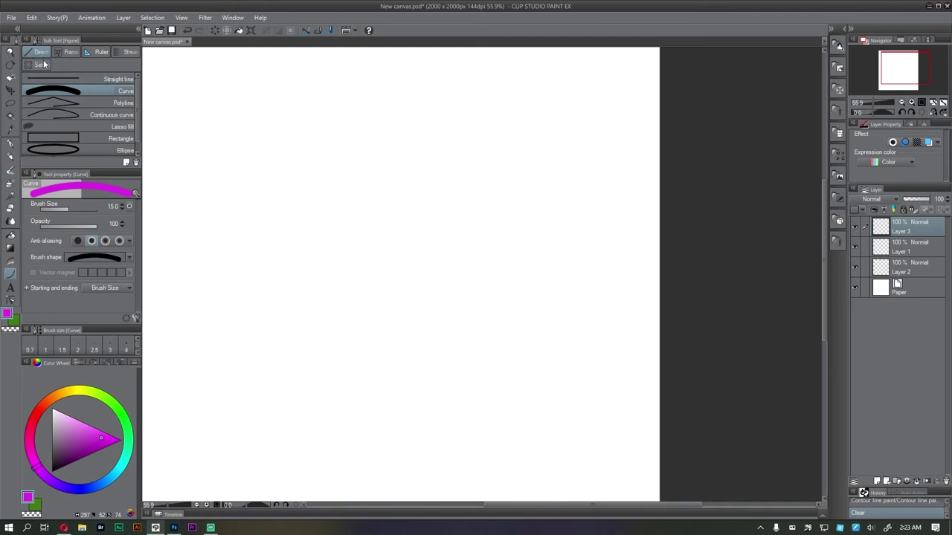
mouse_move(143, 58)
left_mouse_down()
mouse_move(223, 74)
mouse_move(195, 98)
mouse_move(98, 109)
left_mouse_up()
left_click(236, 78)
key("ctrl+z")
- Draw two slanted black straight lines at brush size 8 in the upper half of the canvas, undoing a purple trial line
left_click(72, 78)
left_click_drag(200, 134, 512, 208)
key("ctrl+z")
key("]")
key("]")
key("]")
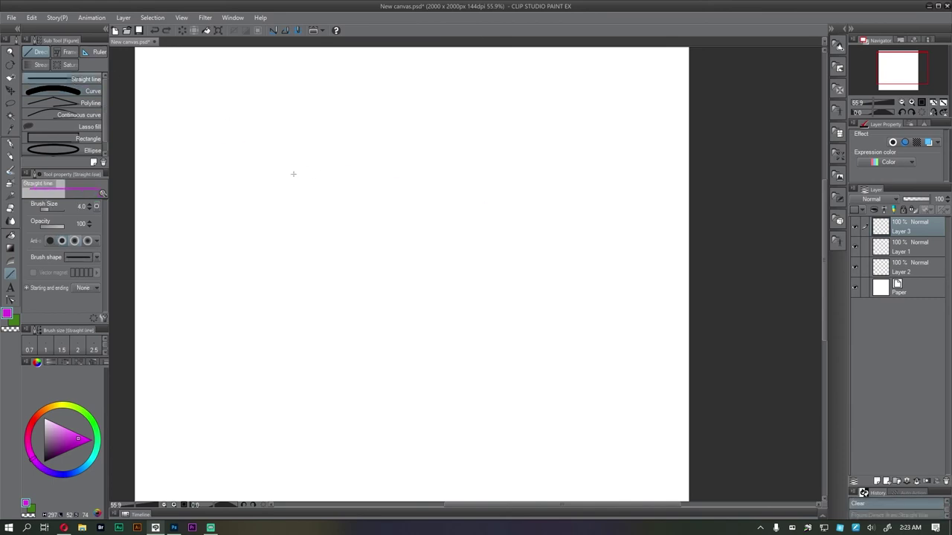
left_click_drag(60, 449, 43, 462)
key("]")
key("]")
left_click_drag(191, 184, 484, 129)
left_click_drag(226, 240, 462, 201)
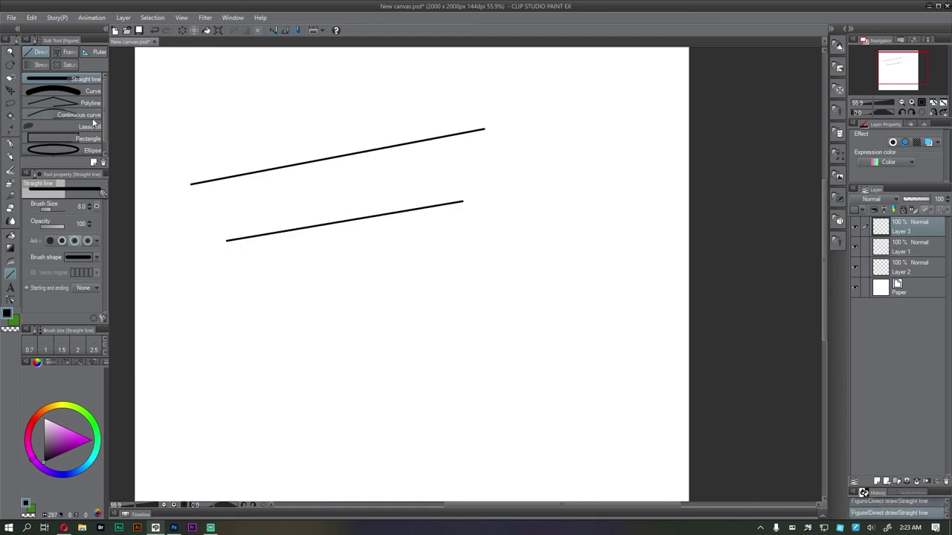
- Draw two size 15 curves, one arching below the lines and one sagging across the upper line, undoing a diagonal curve between them
left_click(73, 92)
left_click_drag(231, 310, 487, 335)
left_click(357, 276)
mouse_move(296, 377)
left_mouse_down()
mouse_move(421, 282)
mouse_move(516, 240)
left_mouse_up()
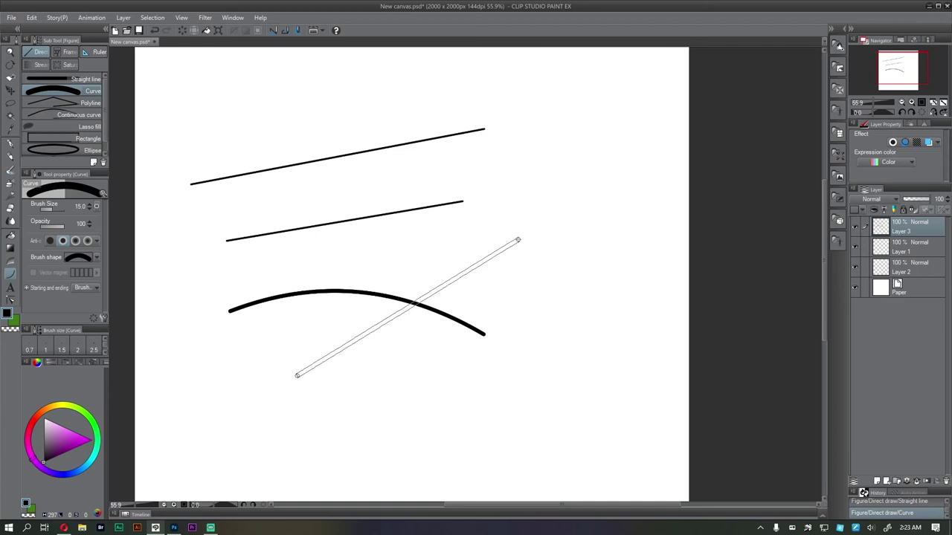
left_click(350, 254)
key("ctrl+z")
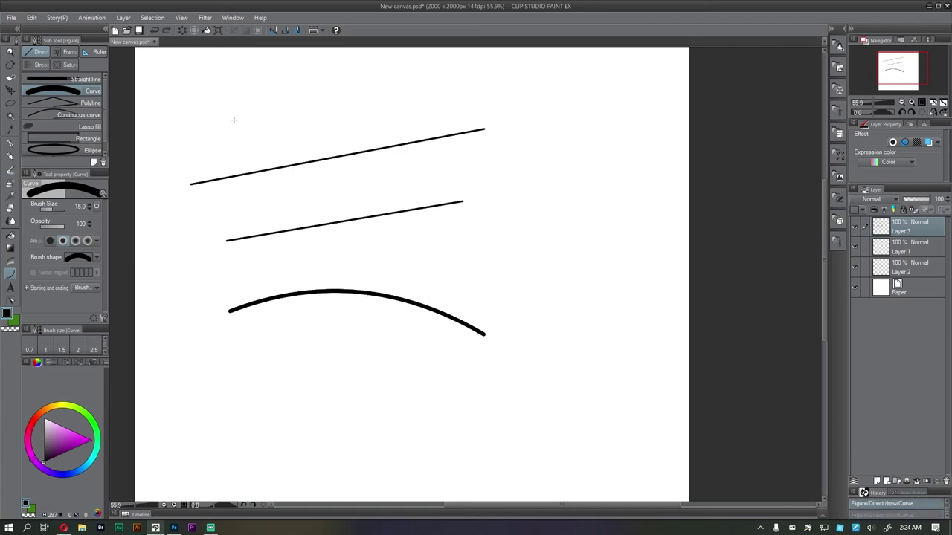
left_click_drag(238, 119, 516, 187)
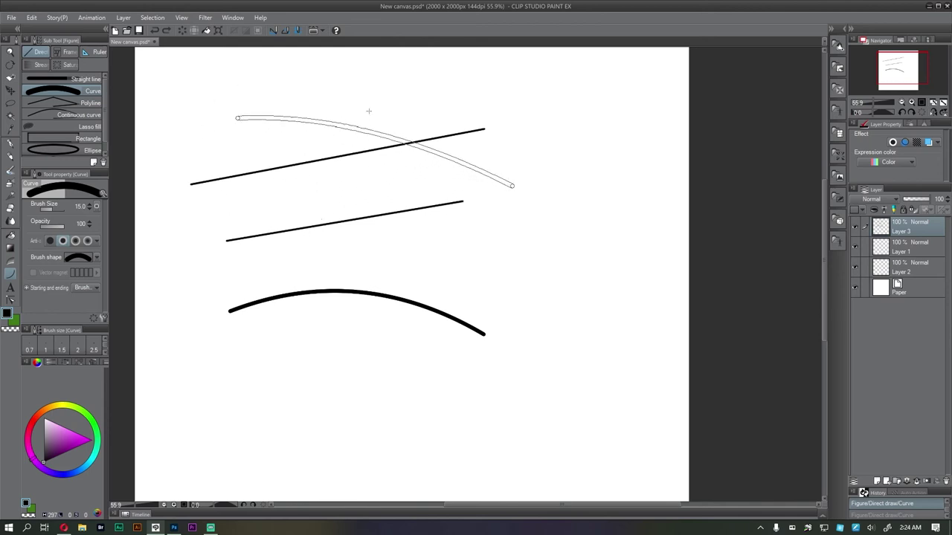
left_click(301, 202)
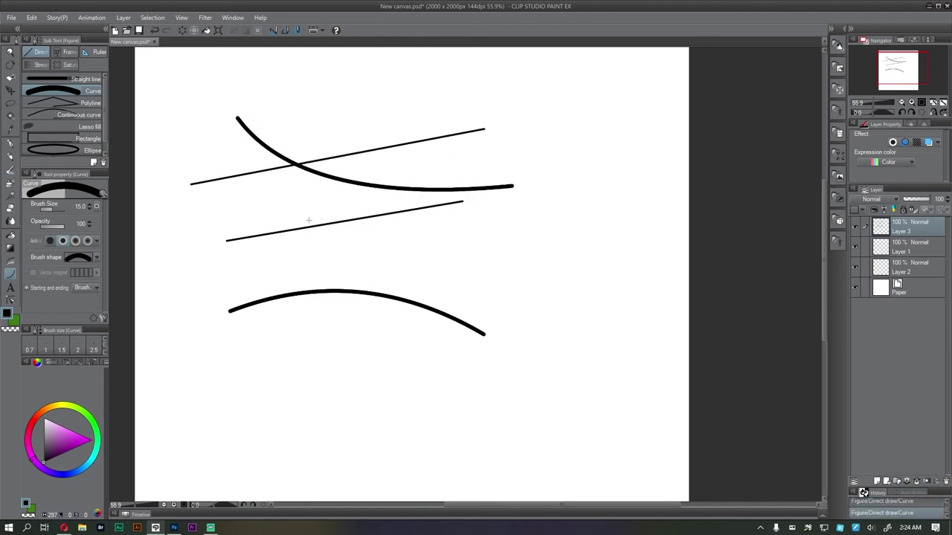
- Draw a closed six-sided polygon below the lower curve with the Polyline tool
left_click(63, 104)
left_click(284, 389)
left_click(269, 345)
left_click(332, 321)
left_click(392, 369)
left_click(385, 408)
left_click(335, 430)
left_click(284, 389)
left_click_drag(341, 349, 338, 334)
- Draw another upward-arching curve at size 15 near the two straight lines and clear the layer
left_click(94, 115)
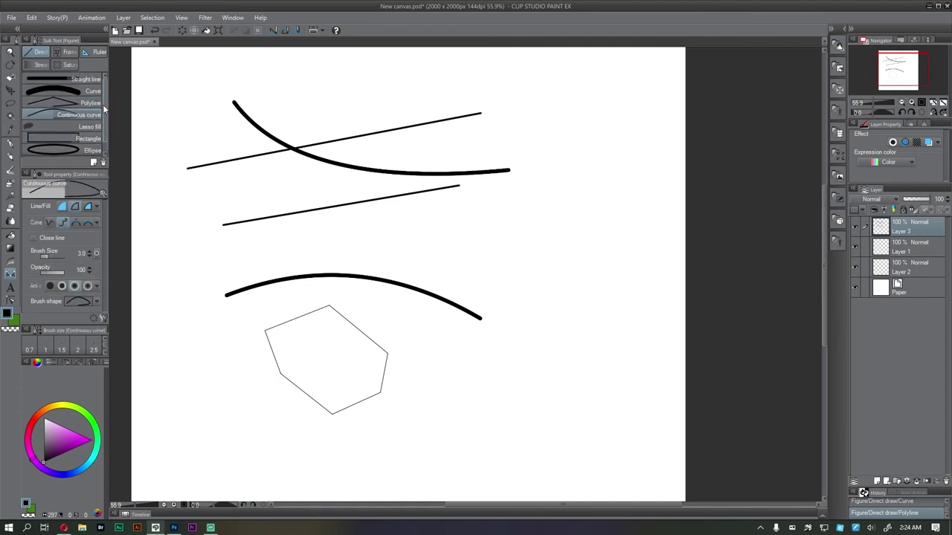
left_click(72, 92)
mouse_move(219, 208)
left_mouse_down()
mouse_move(334, 178)
mouse_move(423, 197)
left_mouse_up()
left_click(297, 161)
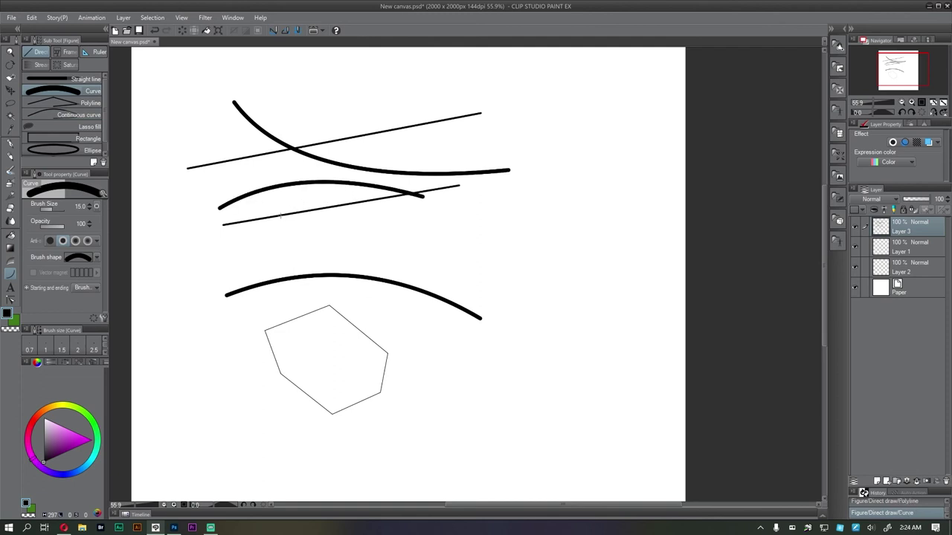
key("Delete")
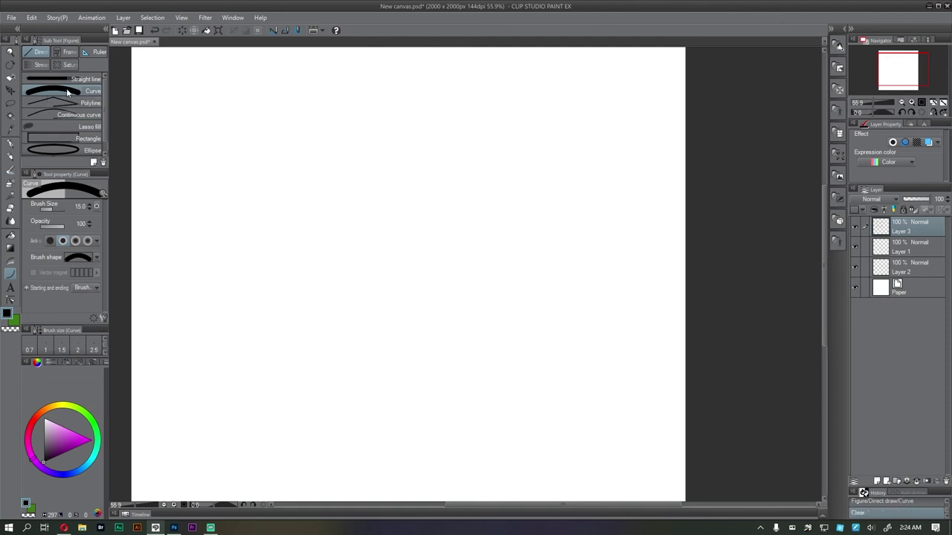
- Try a wide rectangle frame across the upper canvas with the Rectangle frame tool and undo it
left_click(63, 52)
left_click_drag(178, 77, 506, 251)
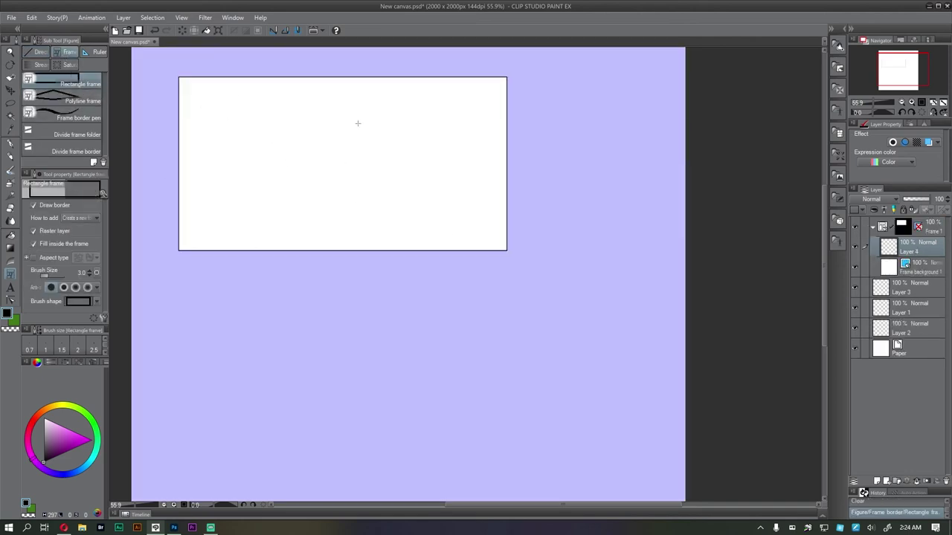
key("ctrl+z")
- Place a symmetrical ruler with 16 lines centred in the upper part of the canvas on Layer 3
left_click_drag(305, 128, 257, 148)
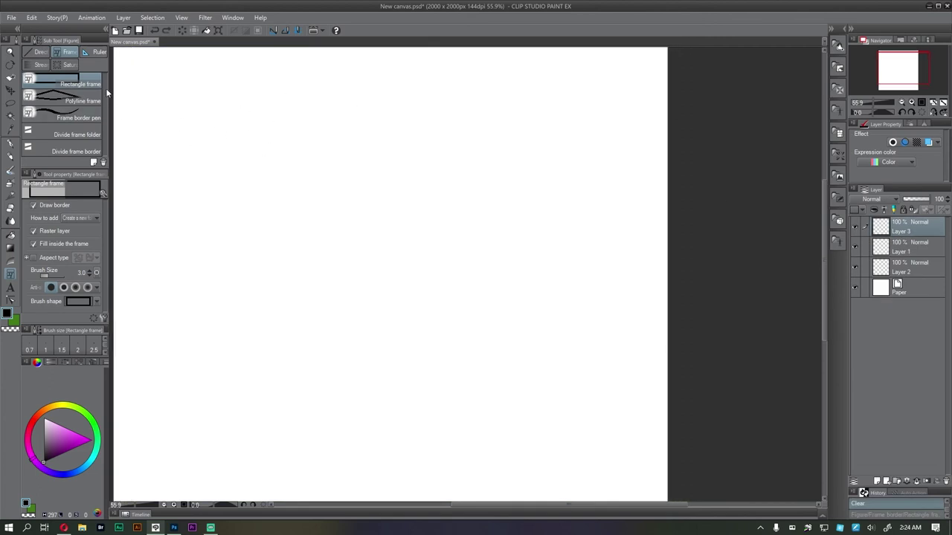
left_click(90, 53)
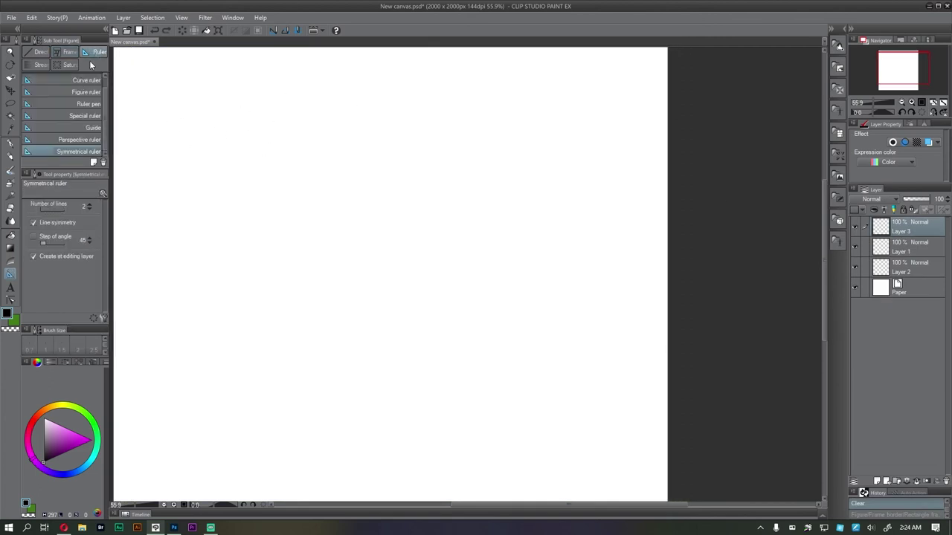
scroll(103, 96, "up", 1)
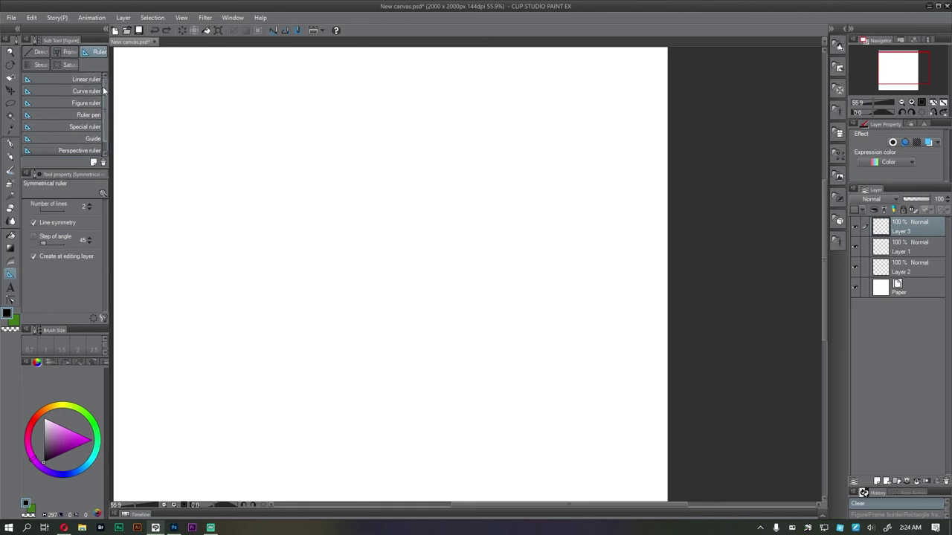
scroll(103, 99, "down", 1)
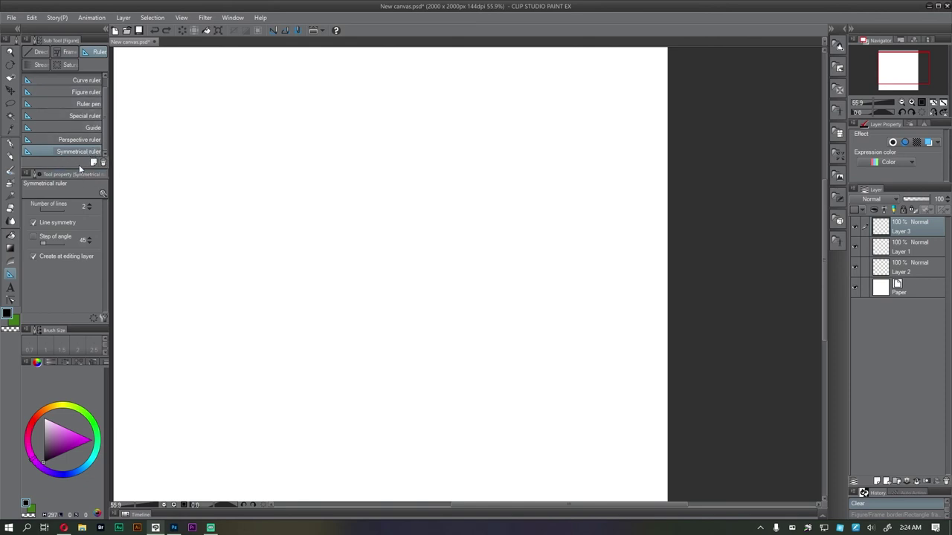
left_click_drag(80, 169, 51, 170)
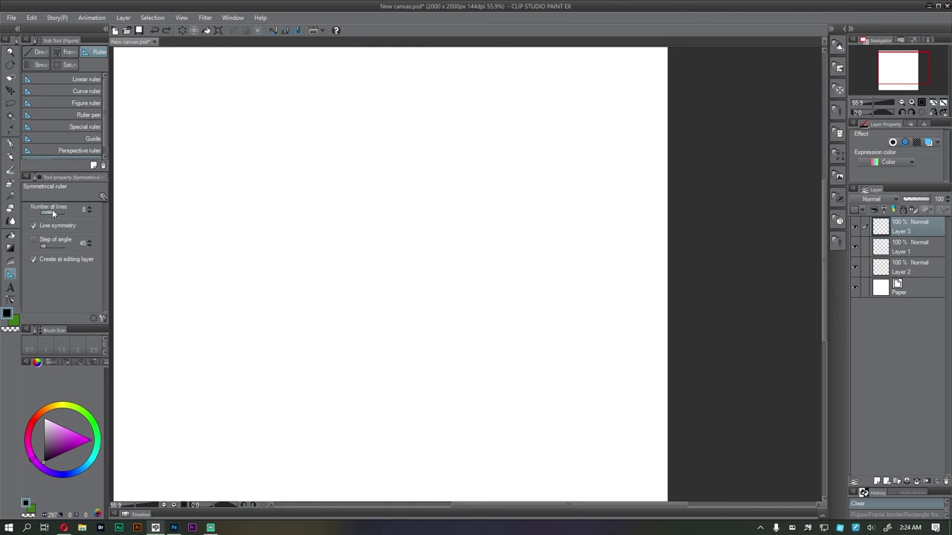
left_click_drag(360, 234, 384, 265)
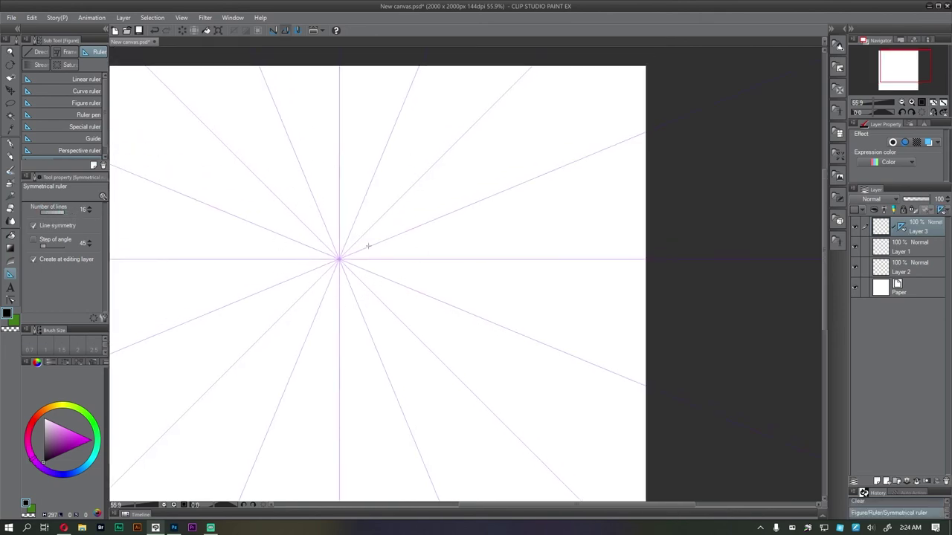
- Draw a wavy branch with curling offshoots using the G-pen, starting near the centre of the symmetrical ruler
left_click(10, 146)
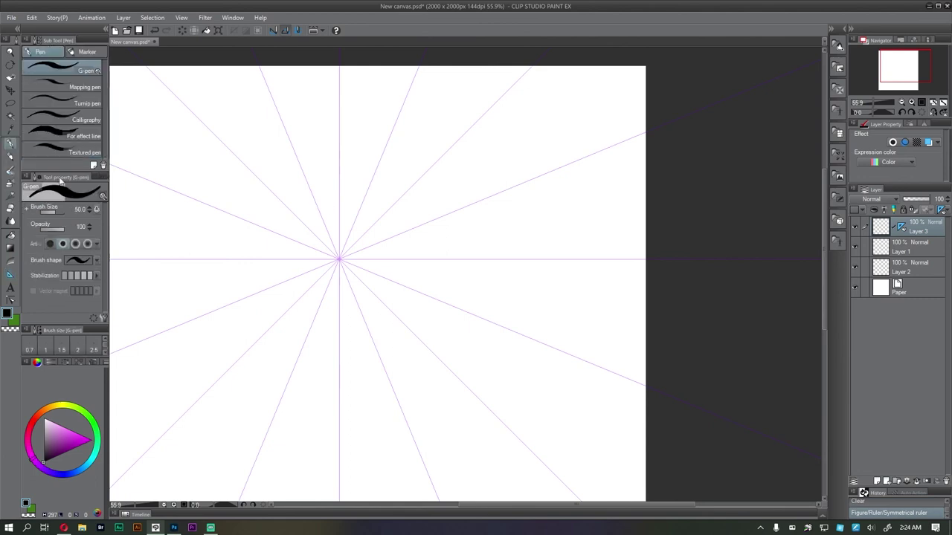
left_click_drag(57, 440, 44, 464)
left_click_drag(348, 233, 393, 233)
mouse_move(350, 264)
left_mouse_down()
mouse_move(380, 205)
mouse_move(401, 198)
left_mouse_up()
mouse_move(402, 164)
left_mouse_down()
mouse_move(421, 177)
mouse_move(424, 159)
mouse_move(440, 184)
left_mouse_up()
mouse_move(420, 176)
left_mouse_down()
mouse_move(454, 138)
mouse_move(464, 144)
mouse_move(461, 159)
mouse_move(440, 168)
mouse_move(418, 158)
mouse_move(401, 179)
left_mouse_up()
- Add small G-pen dots around the tips and sides of the mirrored branches
left_click(460, 142)
left_click(459, 159)
left_click(444, 165)
left_click(428, 161)
left_click(386, 208)
left_click(396, 211)
scroll(426, 217, "down", 3)
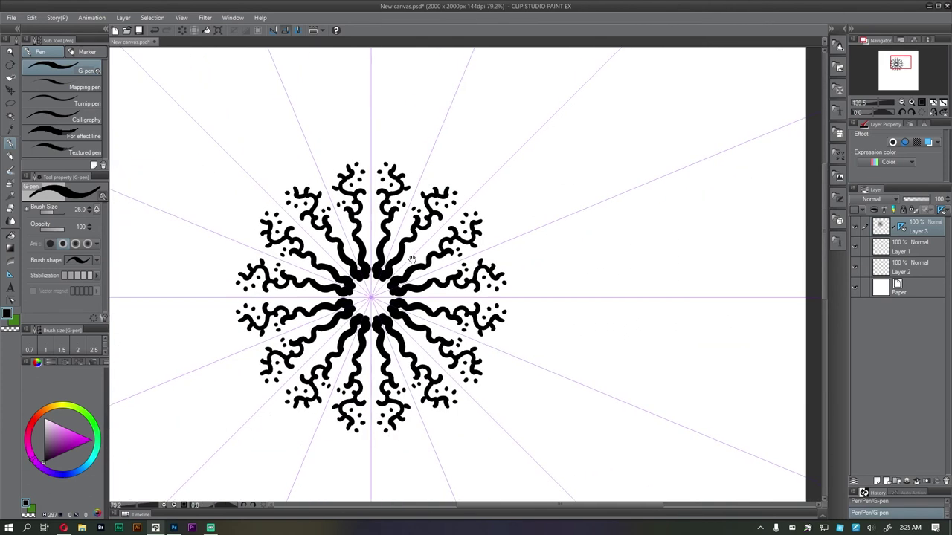
- Add size 15 G-pen details and short connecting strokes between neighbouring branches, undoing the unwanted strokes, and clear the layer
scroll(404, 253, "up", 3)
key("bracketleft")
key("bracketleft")
key("bracketleft")
mouse_move(388, 267)
left_mouse_down()
mouse_move(386, 252)
mouse_move(397, 246)
mouse_move(408, 255)
mouse_move(428, 231)
left_mouse_up()
key("ctrl+z")
key("ctrl+z")
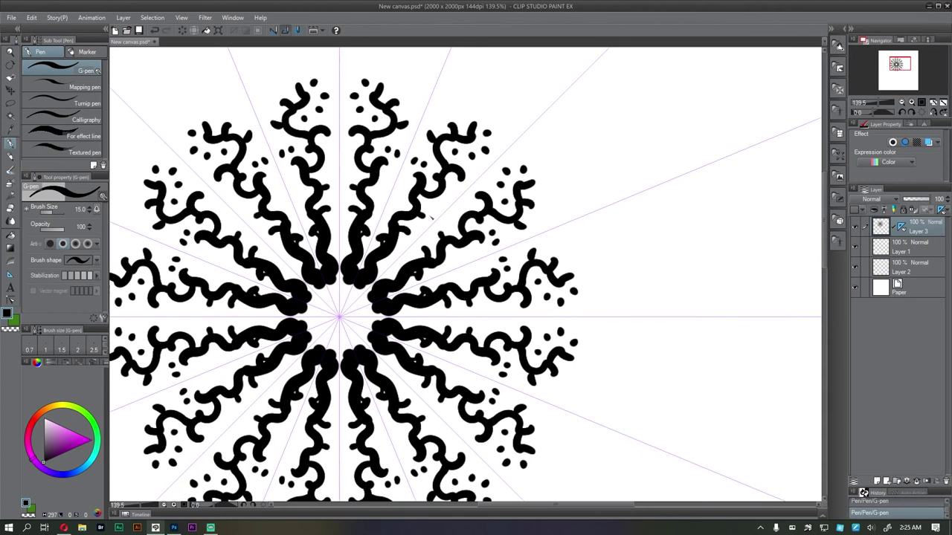
scroll(452, 199, "down", 3)
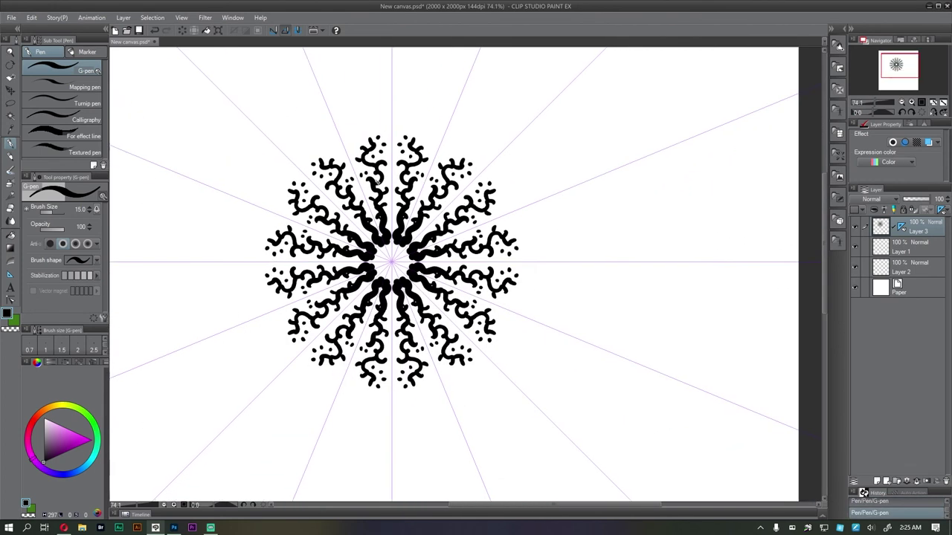
left_click_drag(325, 199, 333, 192)
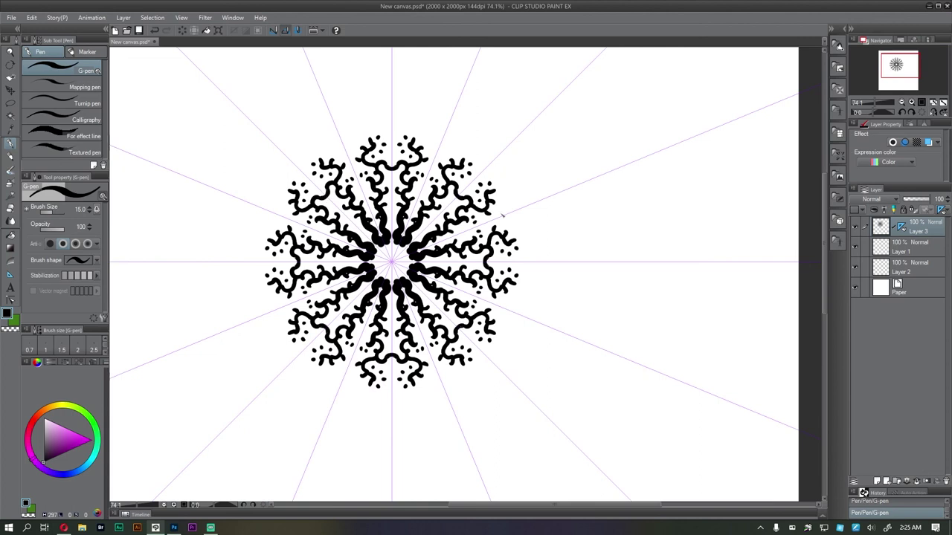
key("Delete")
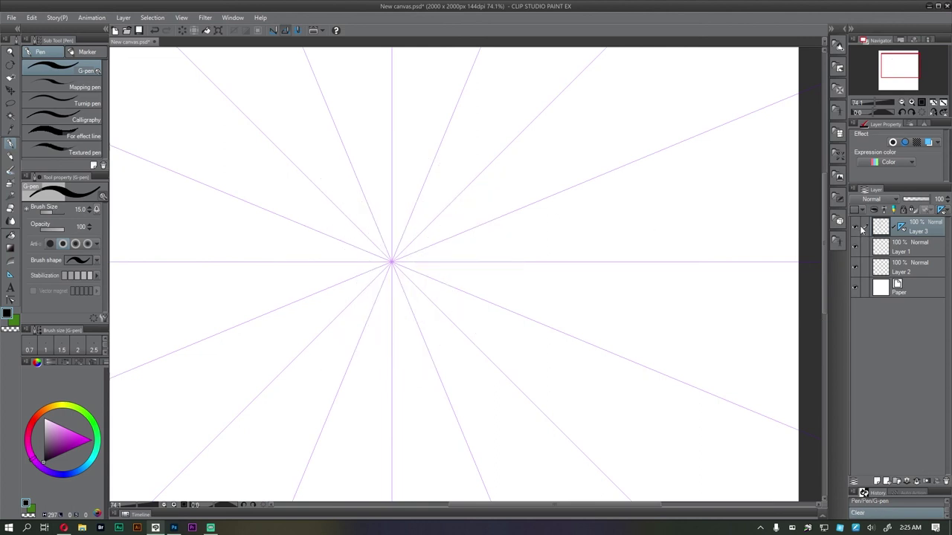
- Hide Layer 3, add a new raster layer and place a symmetrical ruler with a single vertical axis on it
left_click(855, 229)
left_click(877, 481)
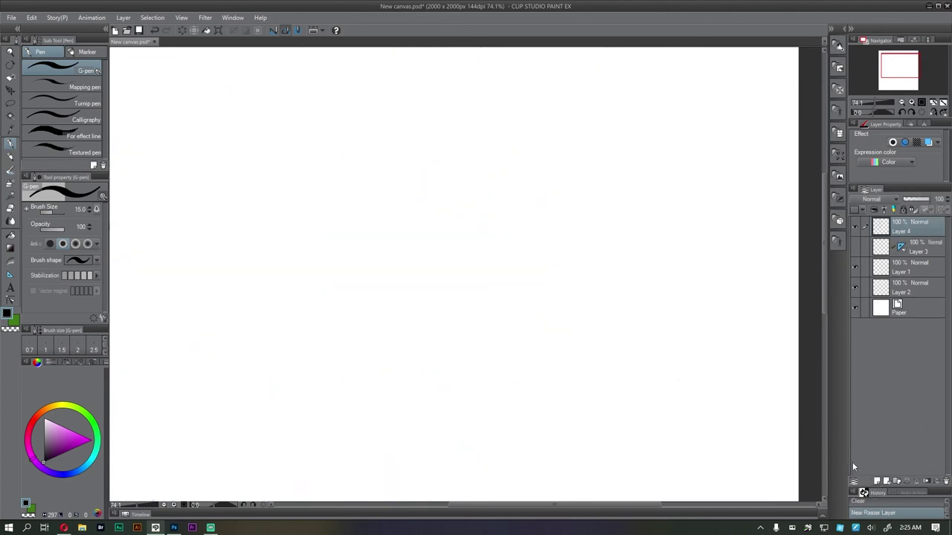
left_click(9, 274)
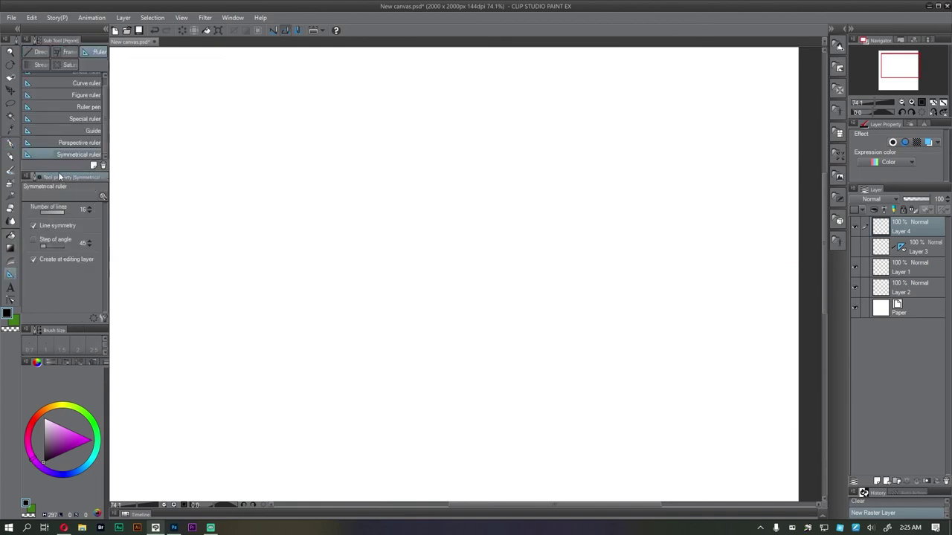
left_click_drag(351, 195, 351, 283)
- Sketch a mirrored face outline with ears around the vertical axis using the Dense watercolor brush at size 12
key("p")
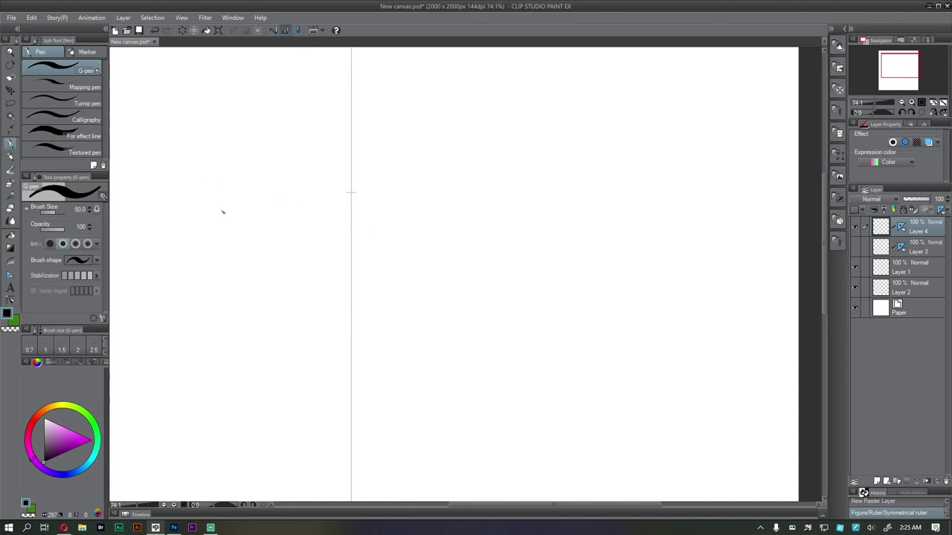
key("b")
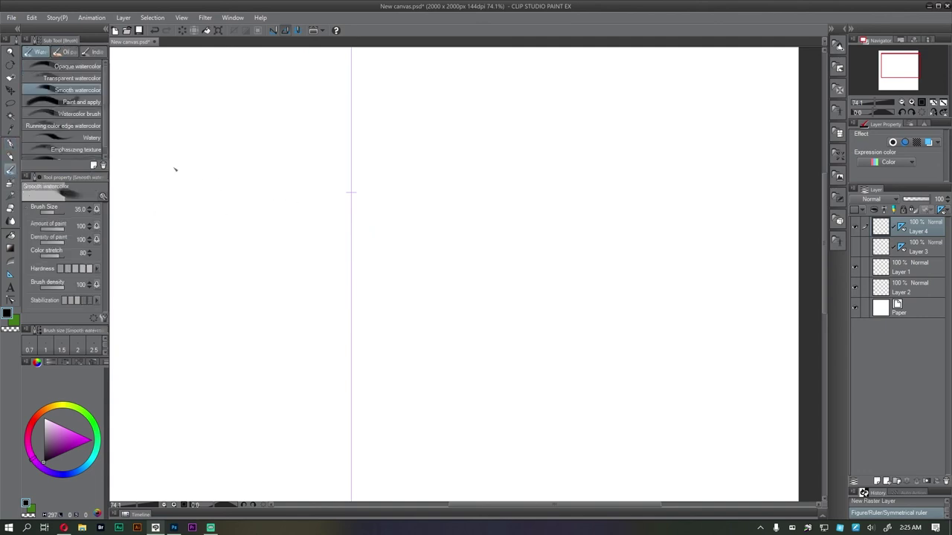
left_click(87, 139)
scroll(92, 161, "down", 1)
left_click(81, 155)
mouse_move(286, 160)
left_mouse_down()
mouse_move(289, 230)
mouse_move(308, 270)
mouse_move(324, 293)
mouse_move(379, 305)
left_mouse_up()
left_click_drag(413, 200, 429, 185)
mouse_move(434, 191)
left_mouse_down()
mouse_move(432, 221)
mouse_move(416, 239)
left_mouse_up()
- Sketch the chin and neck below the face outline, undoing one misplaced stroke
left_click_drag(350, 326, 349, 311)
mouse_move(316, 263)
left_mouse_down()
mouse_move(322, 314)
mouse_move(315, 274)
left_mouse_up()
key("ctrl+z")
left_click_drag(332, 276, 329, 320)
- Sketch the hairline, the outer curve of the hair and a rounded bun on top of the head
left_click_drag(287, 198, 288, 180)
mouse_move(285, 184)
left_mouse_down()
mouse_move(315, 157)
mouse_move(342, 149)
left_mouse_up()
left_click_drag(298, 168, 332, 161)
mouse_move(265, 184)
left_mouse_down()
mouse_move(319, 122)
mouse_move(308, 126)
mouse_move(286, 138)
mouse_move(319, 126)
mouse_move(258, 162)
mouse_move(357, 121)
left_mouse_up()
mouse_move(321, 153)
left_mouse_down()
mouse_move(293, 176)
mouse_move(284, 217)
left_mouse_up()
mouse_move(262, 183)
left_mouse_down()
mouse_move(347, 85)
mouse_move(304, 111)
left_mouse_up()
- Sketch the eyes, nose, mouth, moustache and goatee on the mirrored face, and clear the layer
mouse_move(306, 219)
left_mouse_down()
mouse_move(322, 210)
mouse_move(307, 235)
mouse_move(328, 259)
mouse_move(311, 253)
left_mouse_up()
left_click_drag(327, 224, 333, 254)
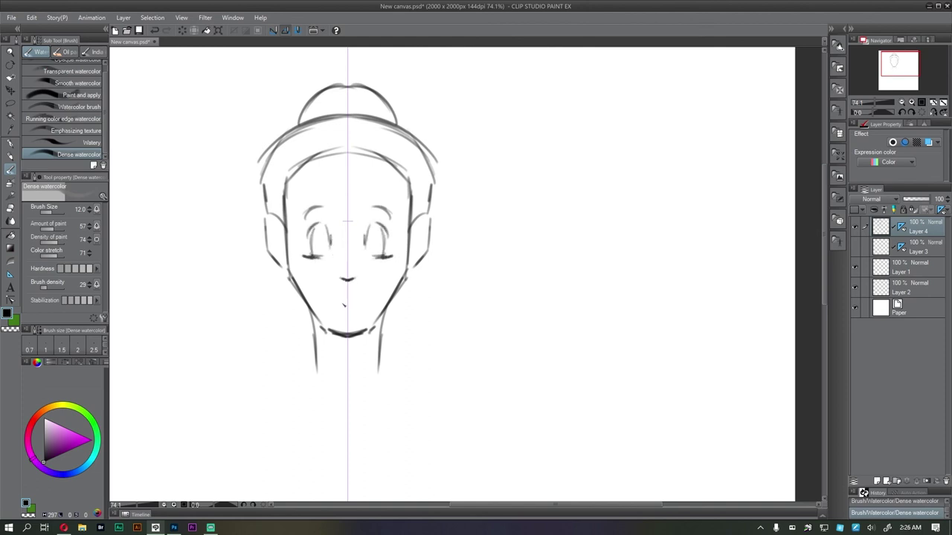
mouse_move(330, 303)
left_mouse_down()
mouse_move(347, 300)
mouse_move(348, 309)
left_mouse_up()
mouse_move(342, 284)
left_mouse_down()
mouse_move(319, 300)
mouse_move(345, 294)
mouse_move(346, 309)
left_mouse_up()
scroll(400, 290, "down", 2)
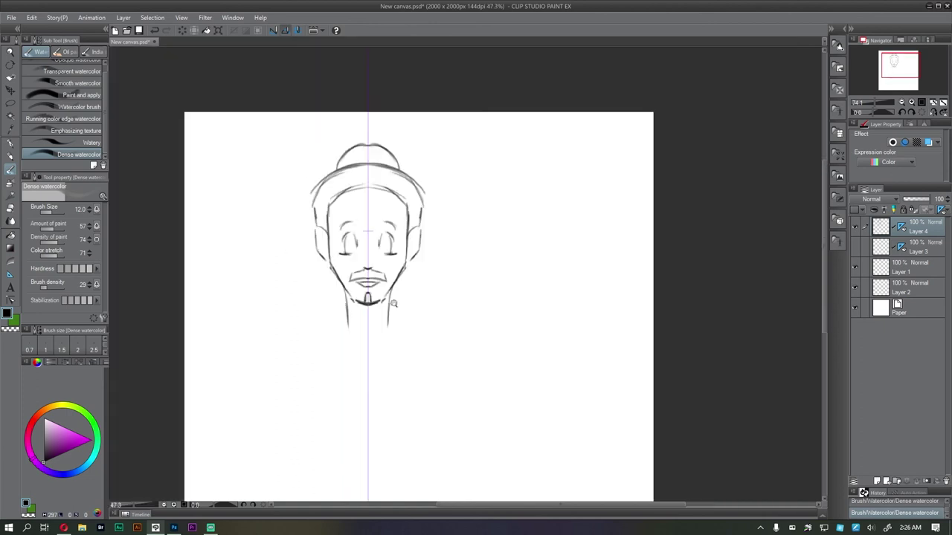
scroll(398, 206, "up", 2)
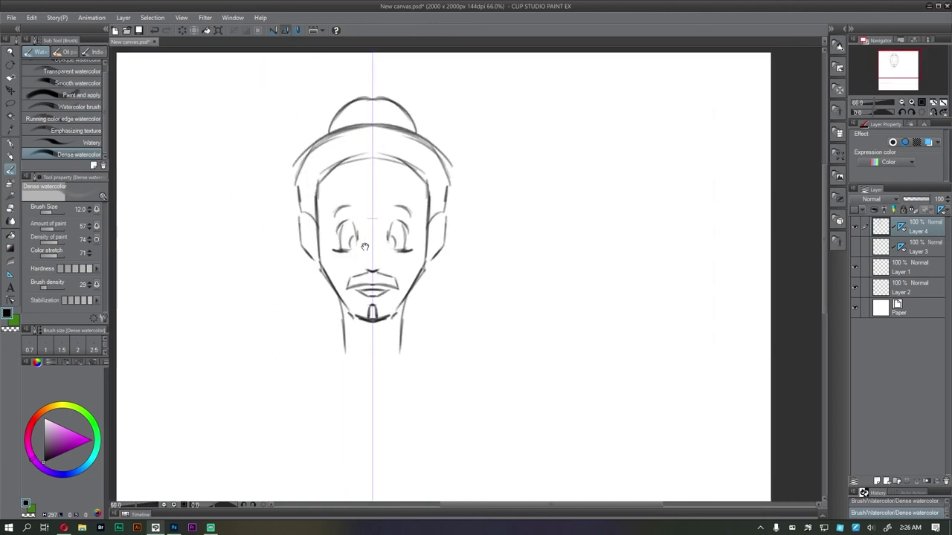
key("Delete")
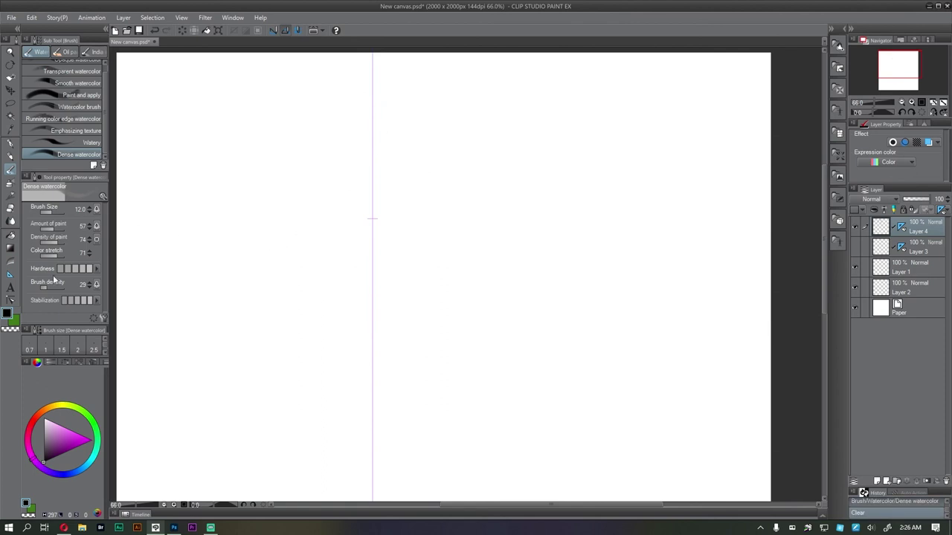
- Select the Text tool and look at its list of available fonts
left_click(11, 288)
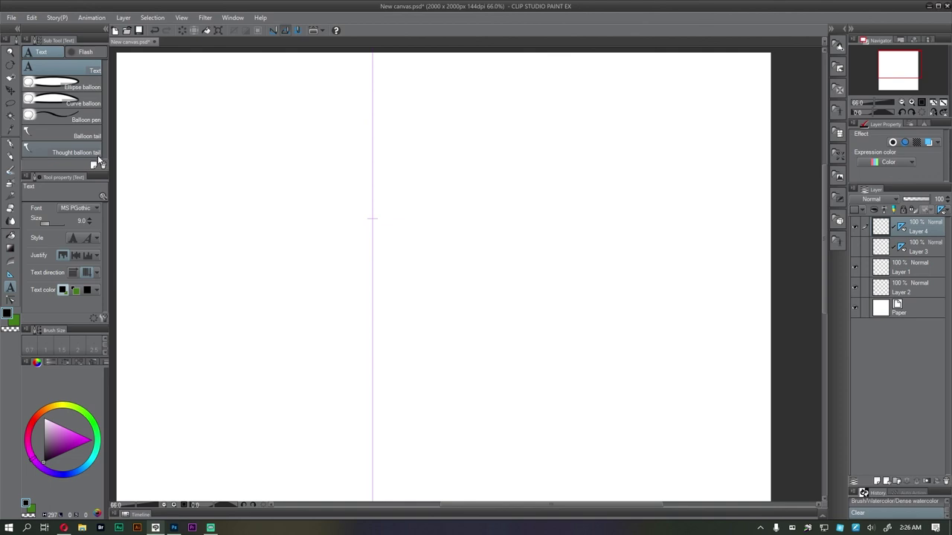
left_click(96, 208)
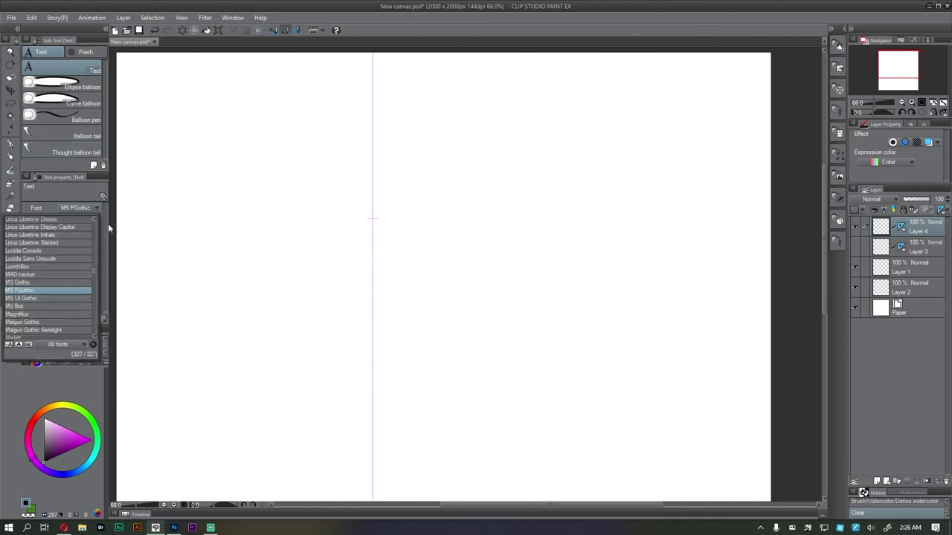
left_click(98, 207)
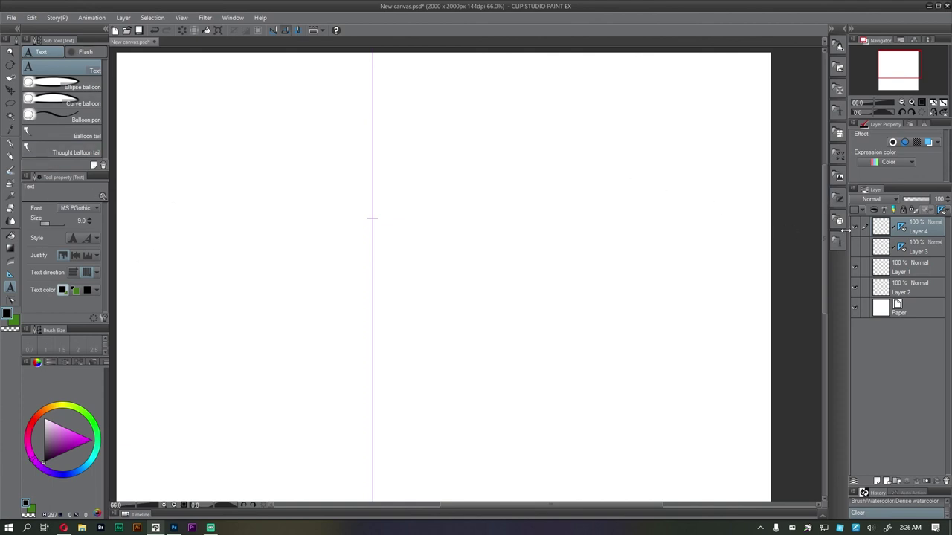
- Delete Layer 4 with its ruler, switch to the Correct line tool and enlarge its sub tool list
left_click(946, 482)
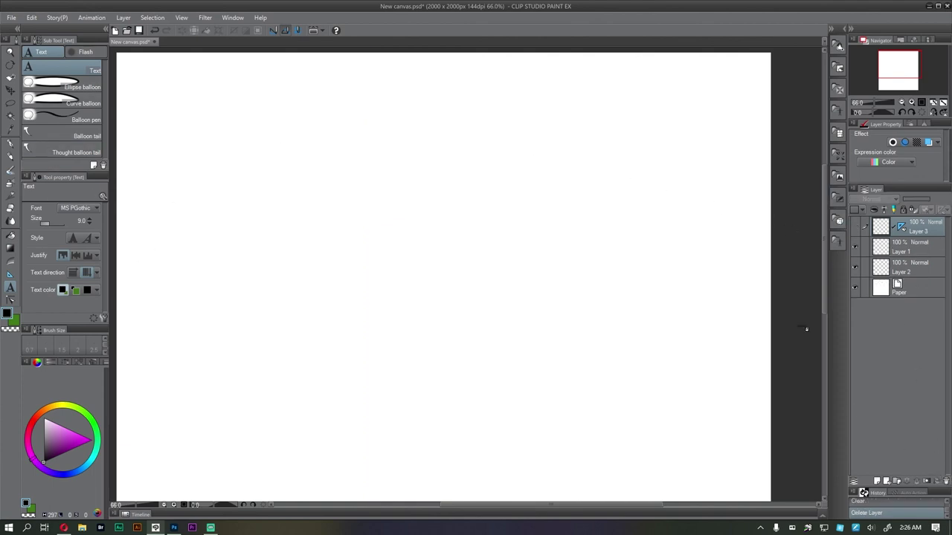
left_click_drag(329, 212, 161, 233)
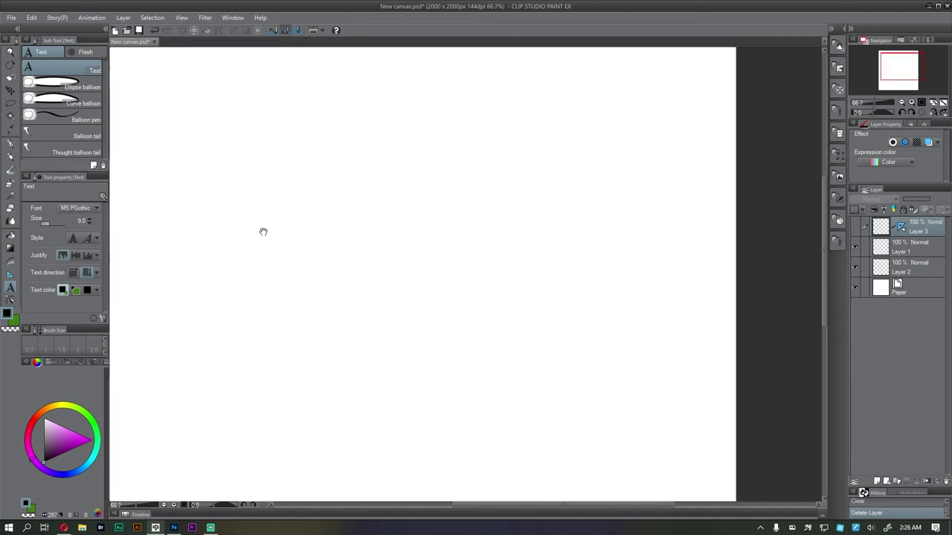
left_click(10, 301)
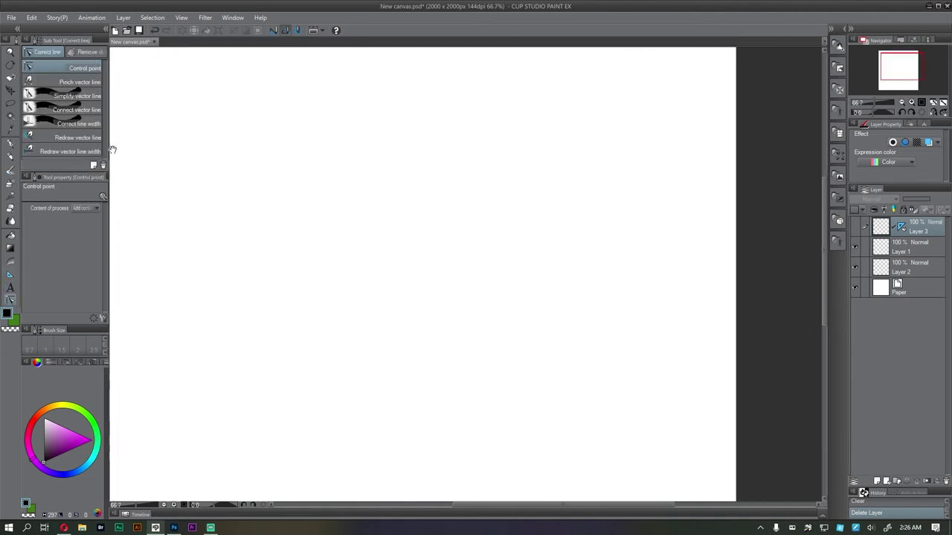
left_click_drag(77, 172, 76, 225)
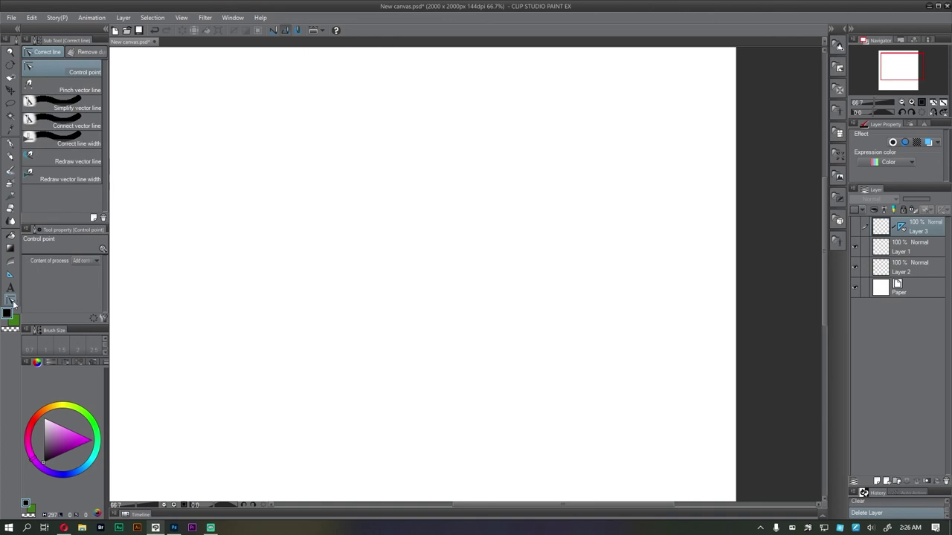
- Add a new raster layer and sketch a small circle with one vertical and one horizontal line using Dense watercolor
left_click_drag(204, 263, 258, 233)
key("b")
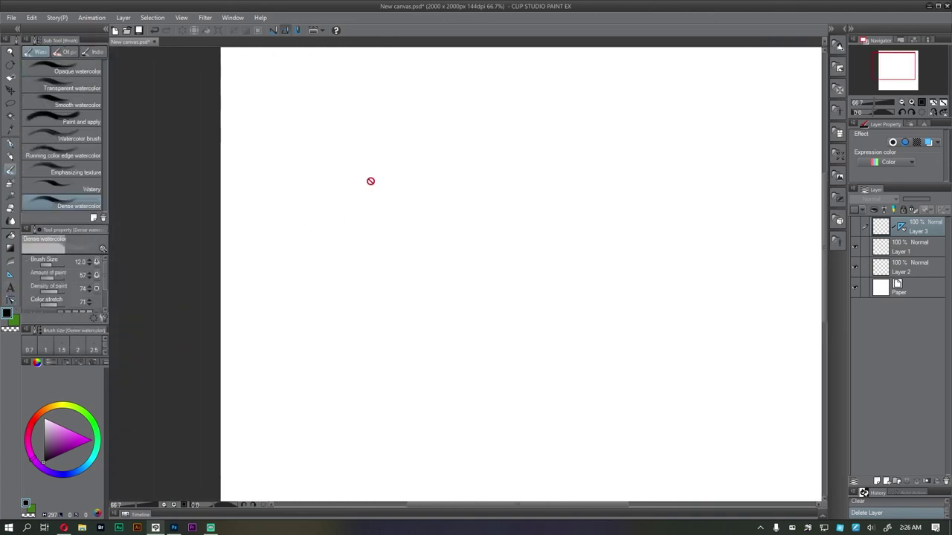
left_click(878, 481)
left_click_drag(390, 202, 396, 274)
left_click_drag(386, 198, 475, 189)
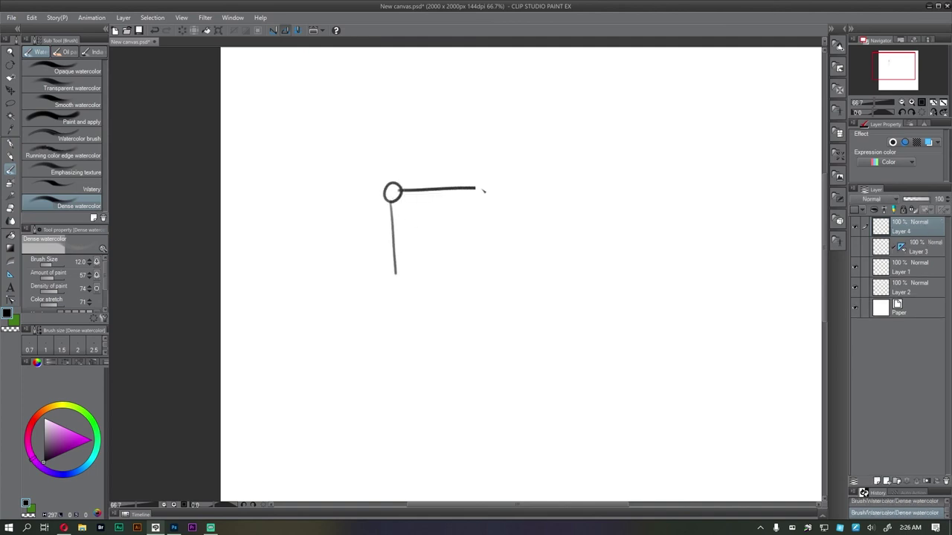
- Sketch an arrow pointer aimed at the small circle and retrace the circle and its two lines
mouse_move(406, 211)
left_mouse_down()
mouse_move(425, 262)
mouse_move(446, 242)
mouse_move(440, 283)
left_mouse_up()
left_click_drag(446, 244, 472, 240)
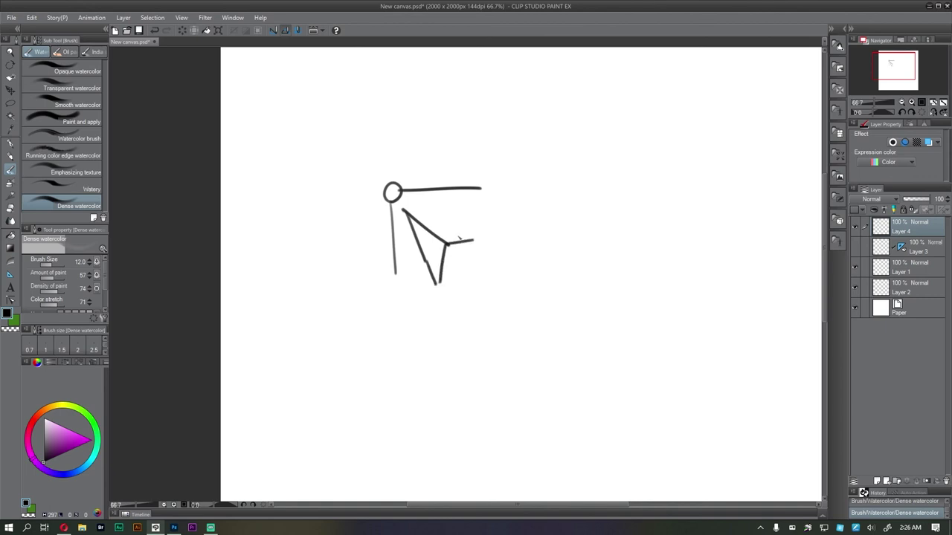
mouse_move(403, 209)
left_mouse_down()
mouse_move(493, 232)
mouse_move(428, 245)
mouse_move(443, 265)
mouse_move(435, 284)
mouse_move(393, 235)
mouse_move(397, 289)
left_mouse_up()
left_click_drag(401, 192, 488, 191)
left_click_drag(391, 200, 402, 288)
left_click_drag(391, 184, 399, 203)
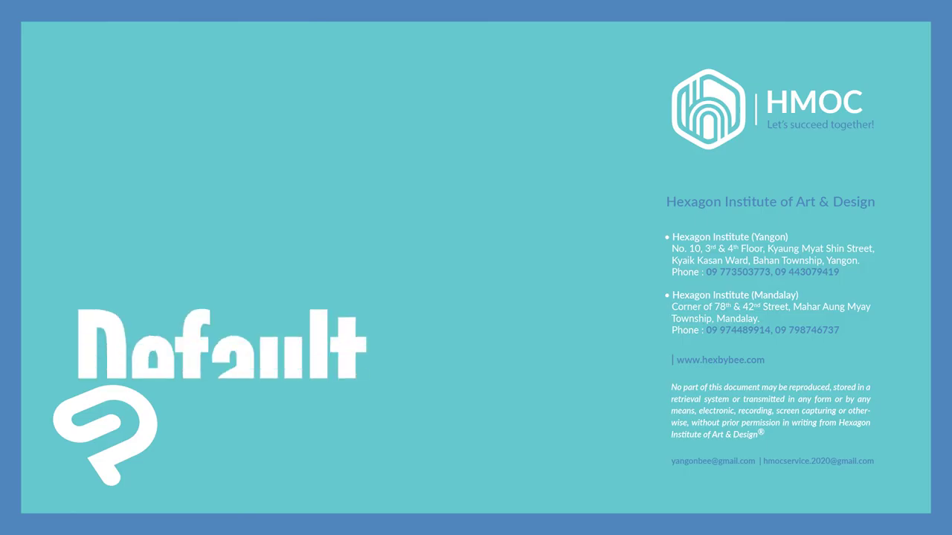